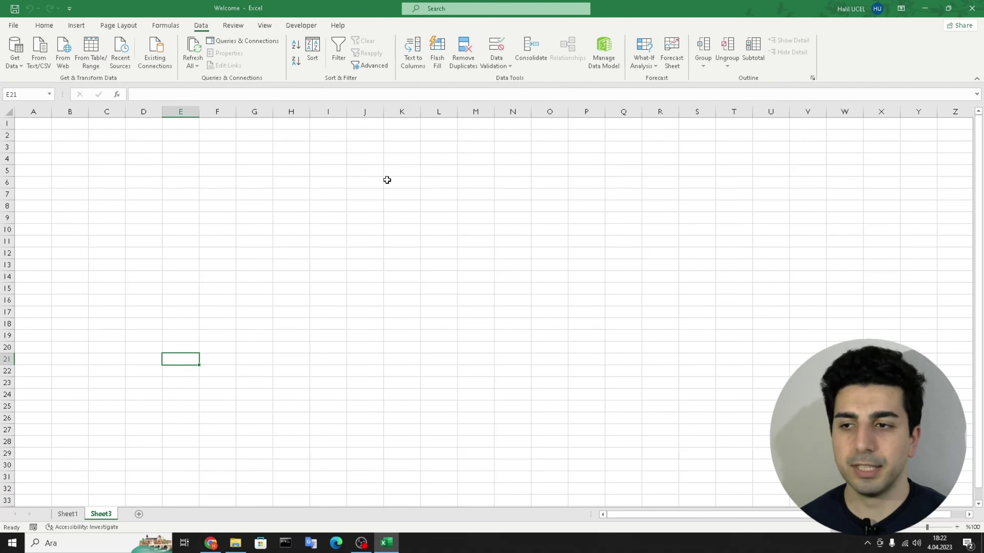
Start a From Workbook import and select Dosya-2023-04-04T18_16_45 in the Desktop folder
click(175, 192)
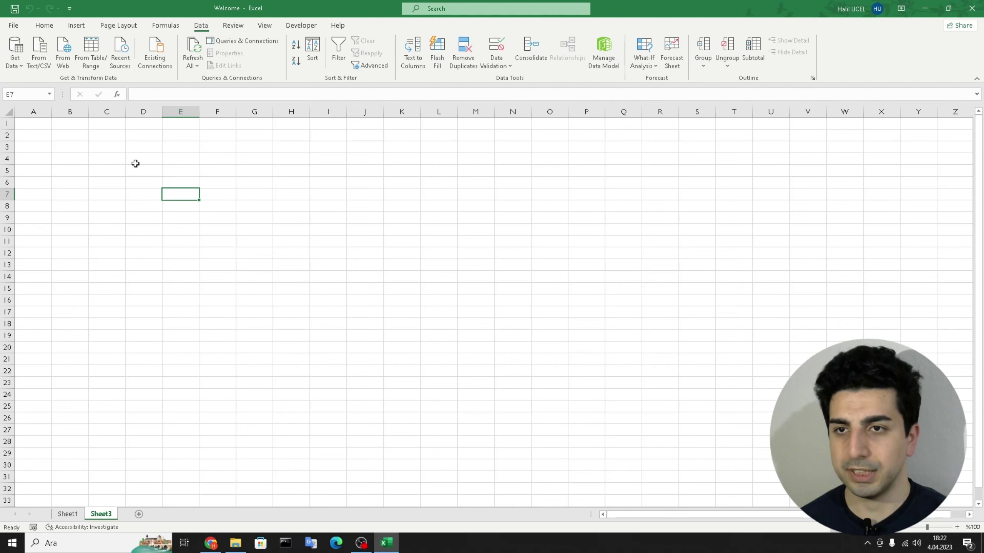
click(18, 52)
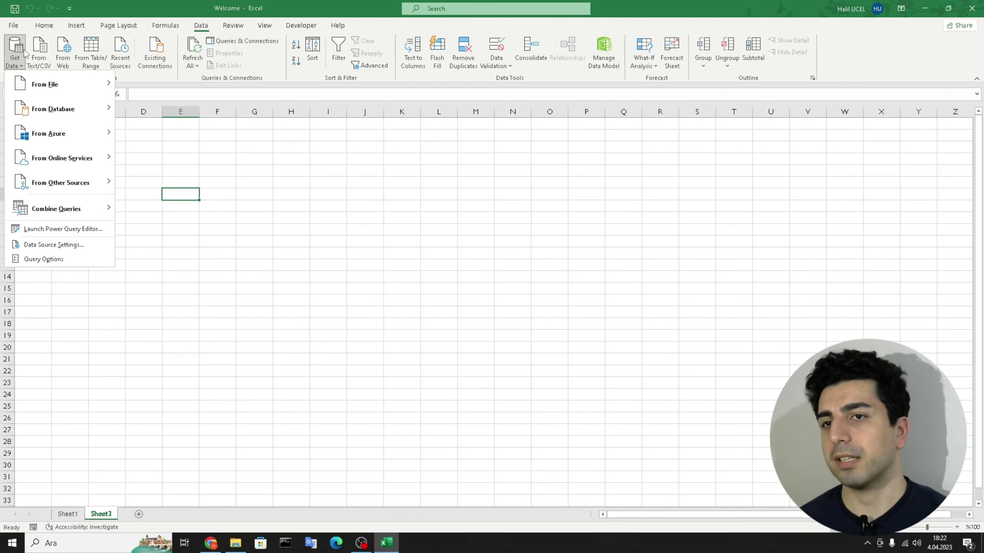
mouse_move(54, 85)
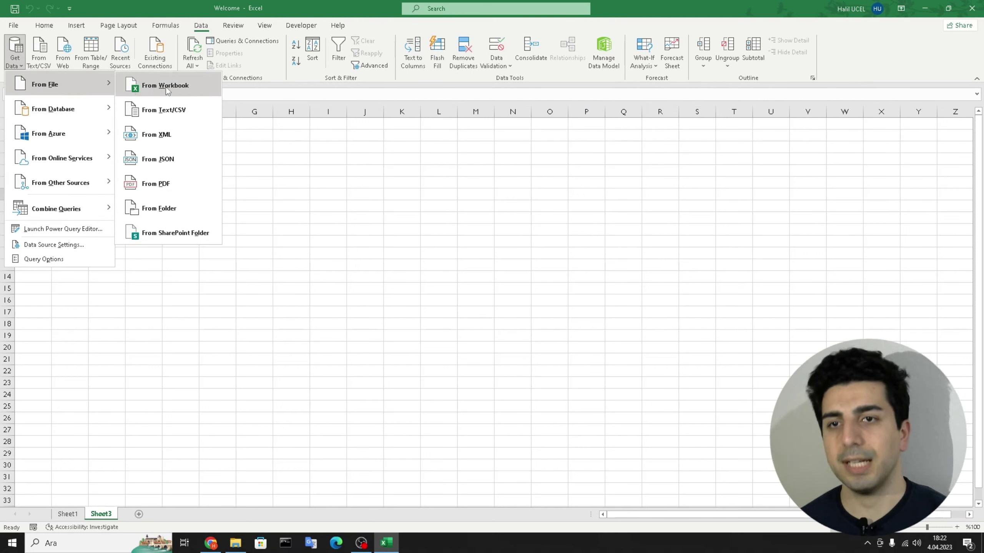
click(189, 85)
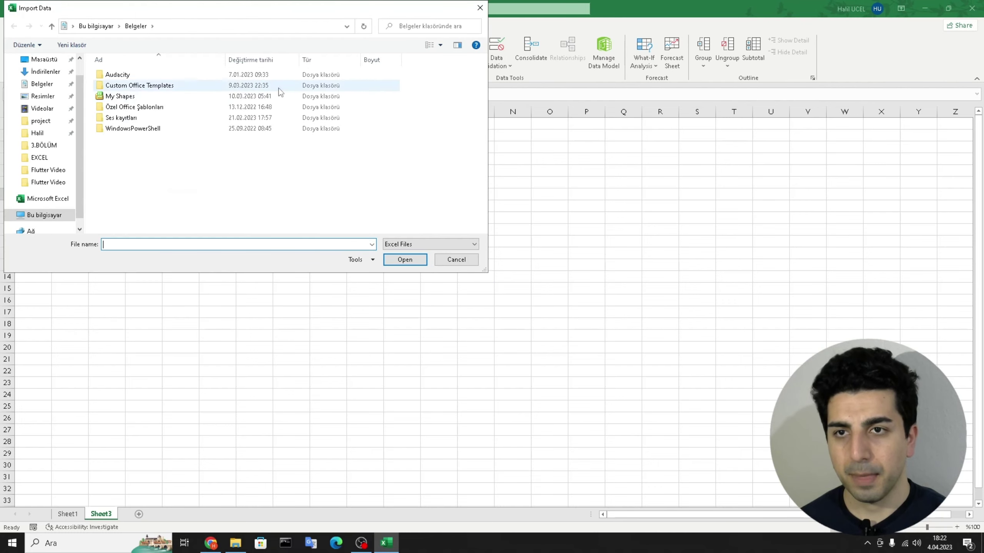
click(45, 60)
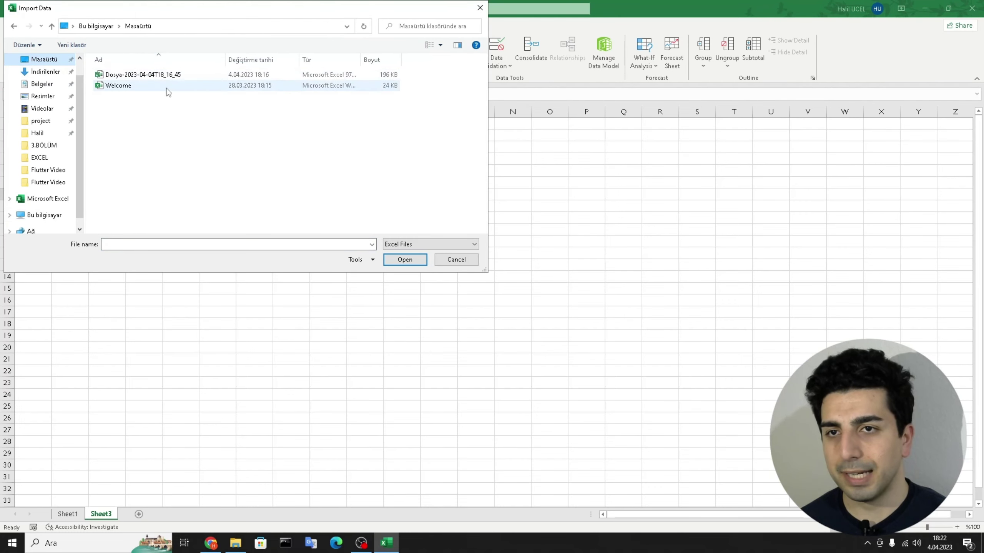
click(132, 89)
drag(207, 19, 484, 130)
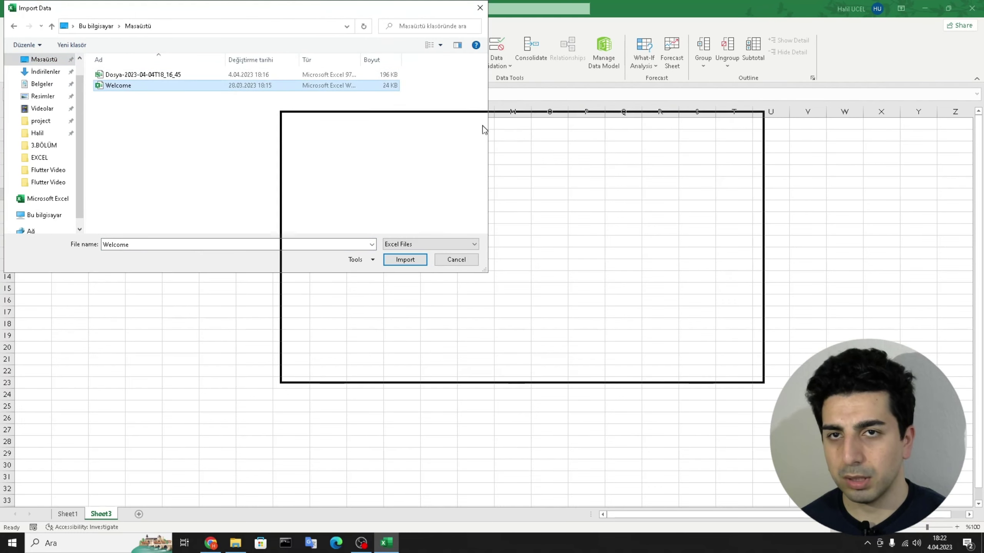
click(419, 188)
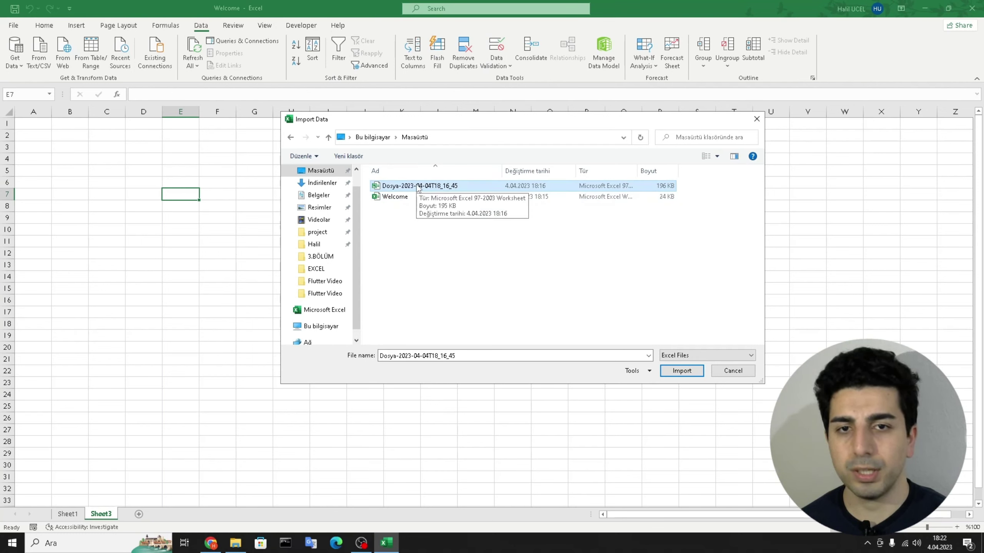
Import the Dosya-2023-04-04T18_16_45 workbook and load its Table1 from the Navigator
click(685, 371)
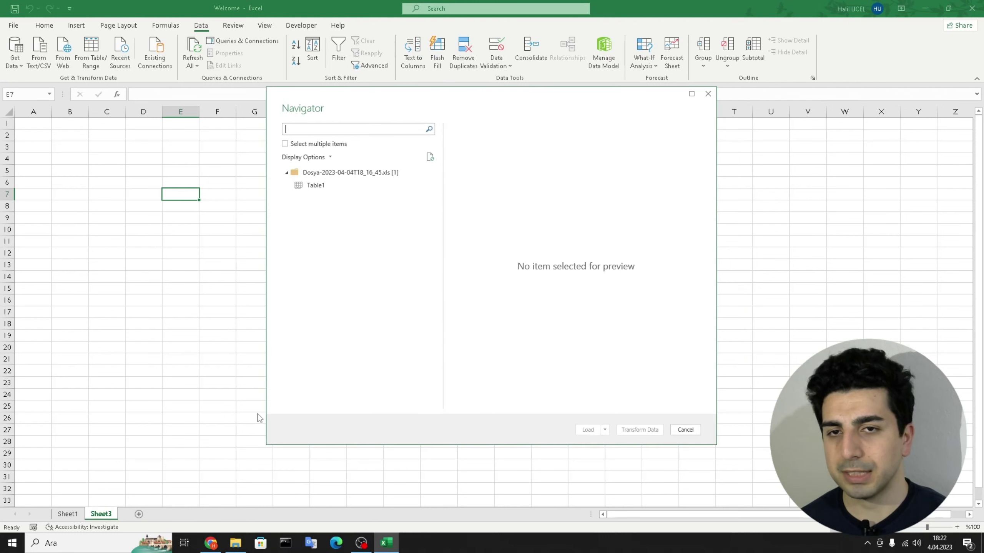
click(309, 189)
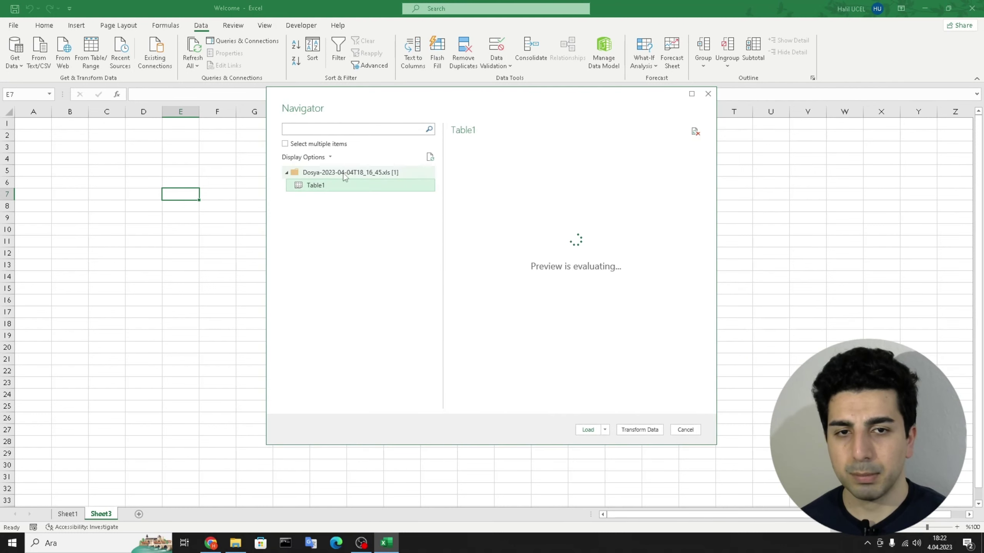
click(588, 429)
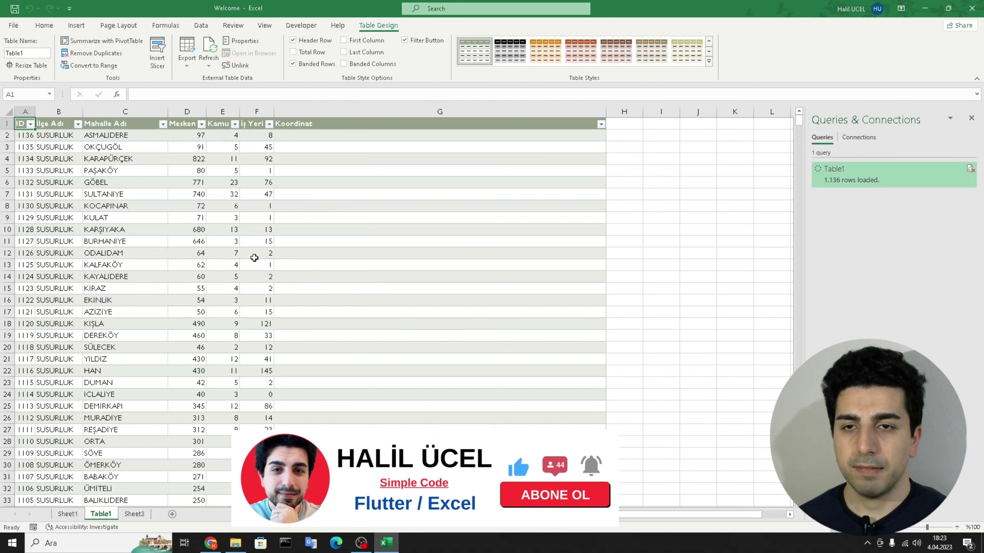
Review the imported Table1 data and close the Queries & Connections pane
click(345, 230)
scroll(345, 230, down, 8)
scroll(345, 230, up, 4)
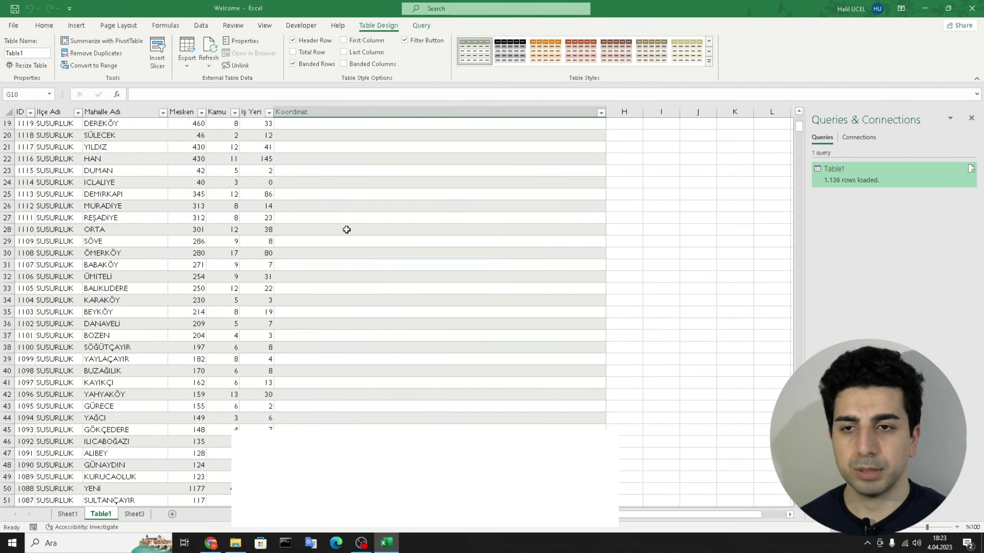
scroll(346, 230, up, 4)
click(971, 118)
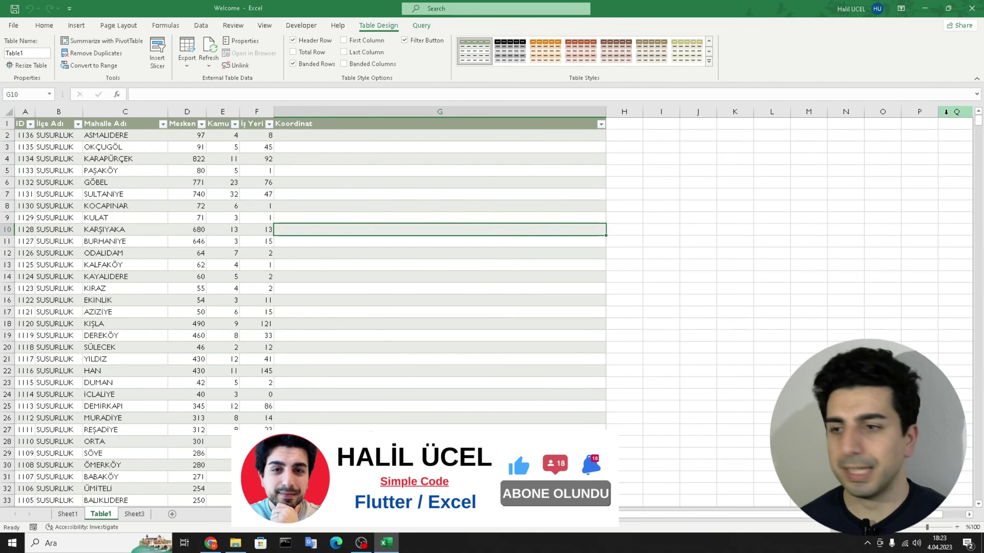
click(339, 278)
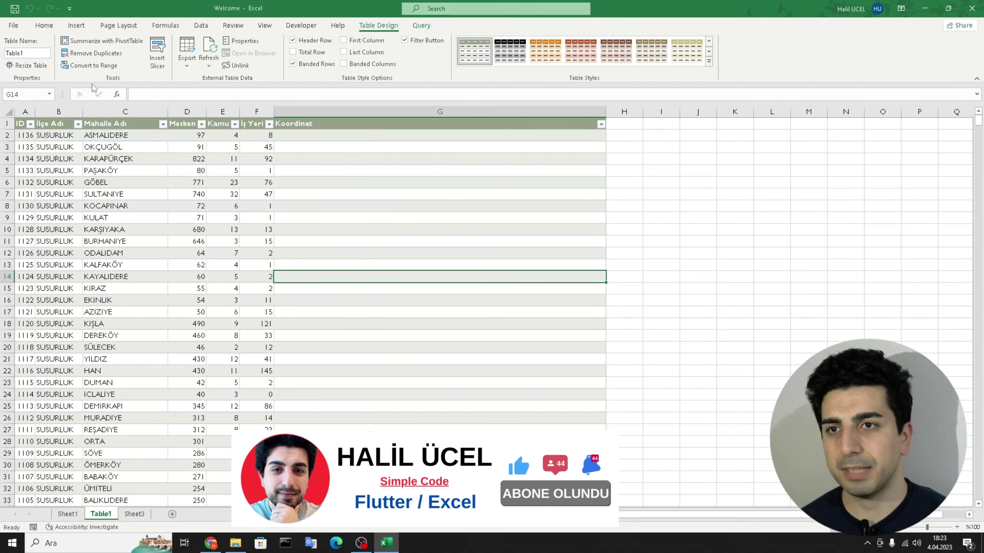
Go to the Data tab and open the Get Data import source list
click(17, 28)
key(Escape)
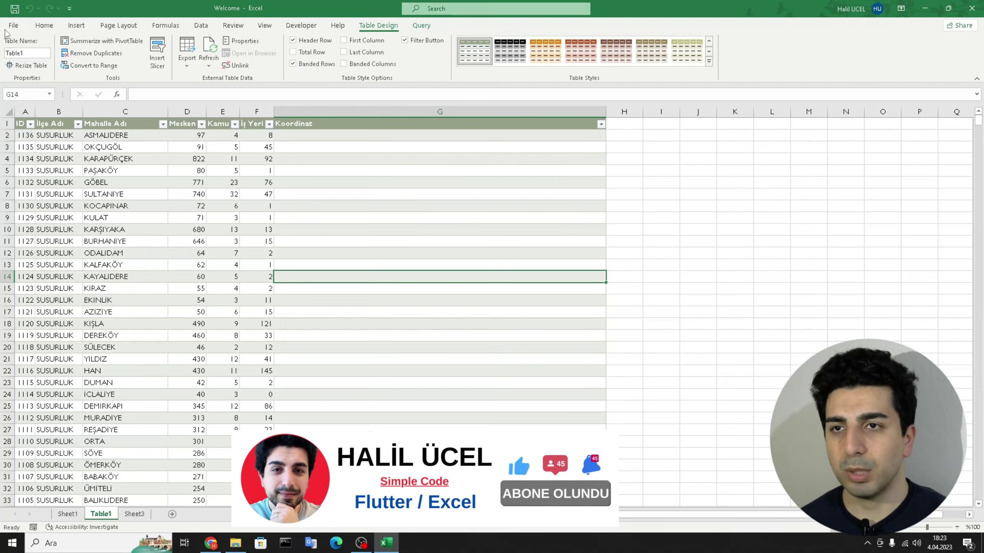
click(200, 25)
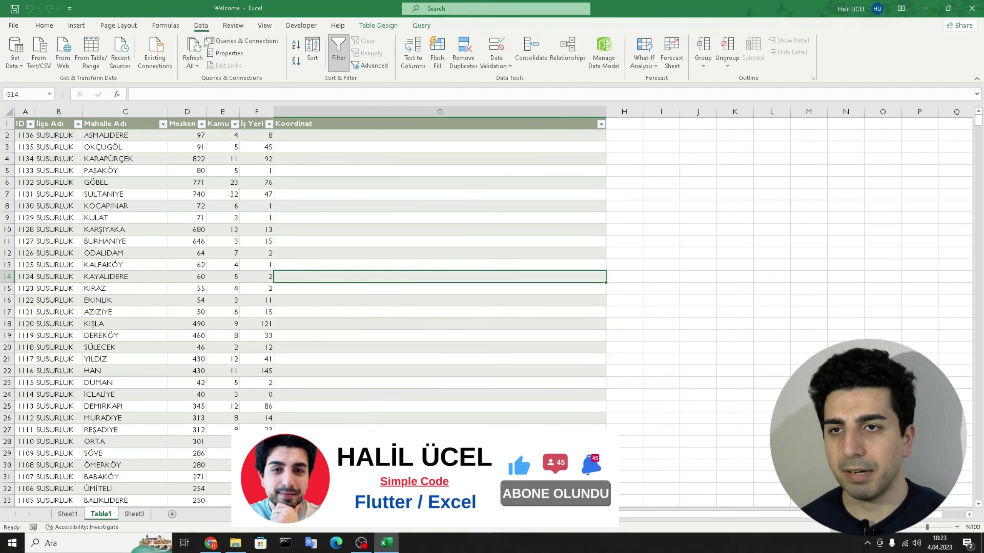
click(17, 62)
mouse_move(58, 84)
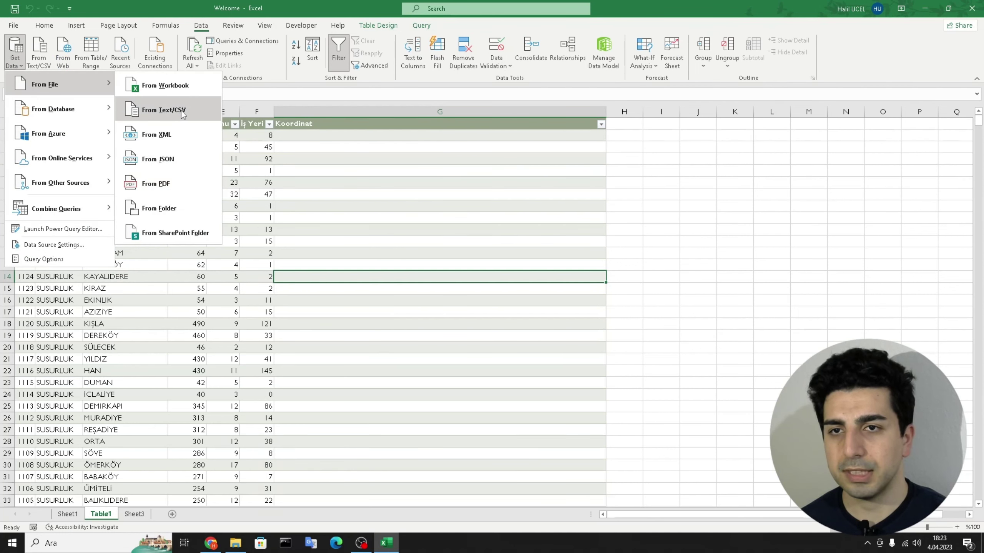
Start a From Text/CSV import, show All Files, and select Dosya-2023-04-04T18_16_45
click(183, 111)
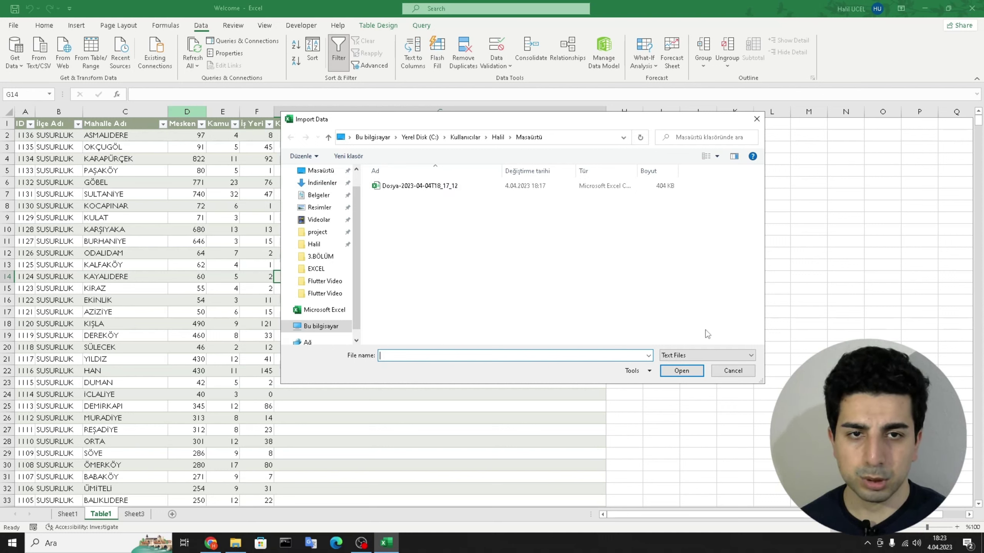
click(707, 356)
click(683, 375)
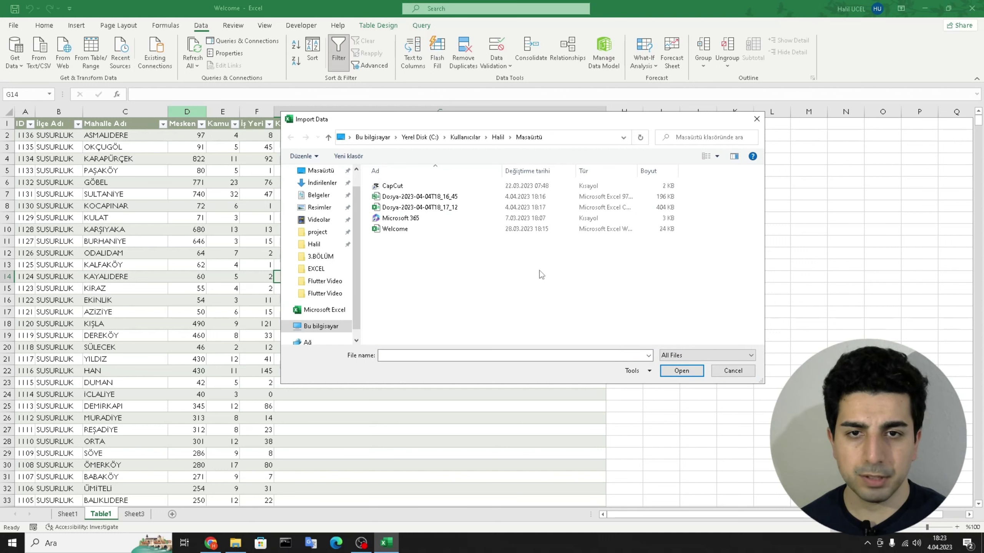
click(409, 197)
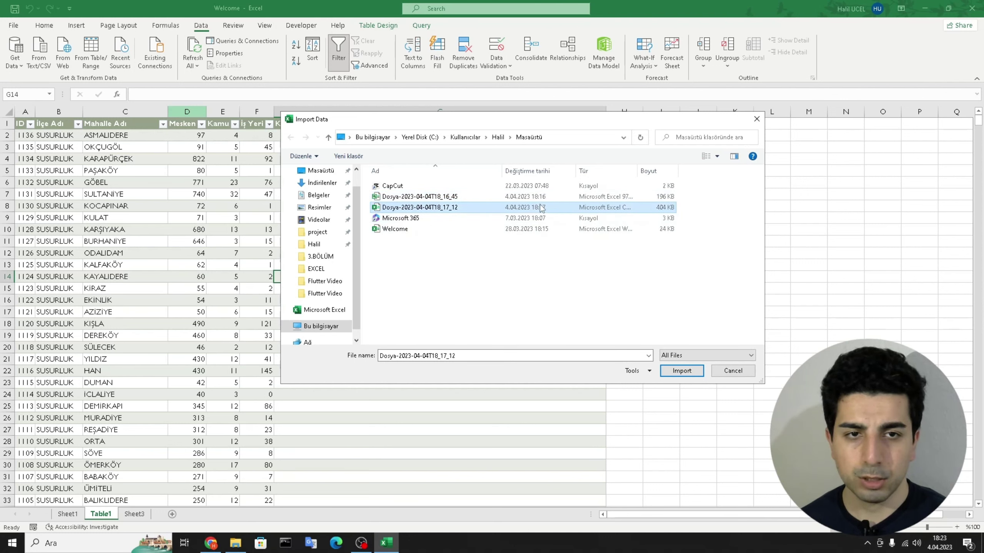
click(425, 206)
click(426, 198)
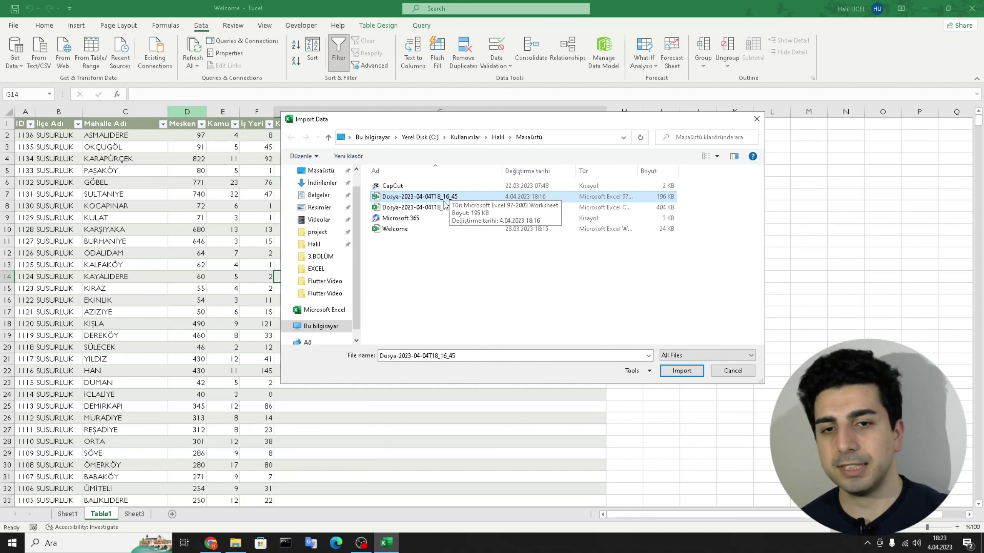
Cancel the text import, dismiss the import sources, and select cells in the Table1 data
click(729, 371)
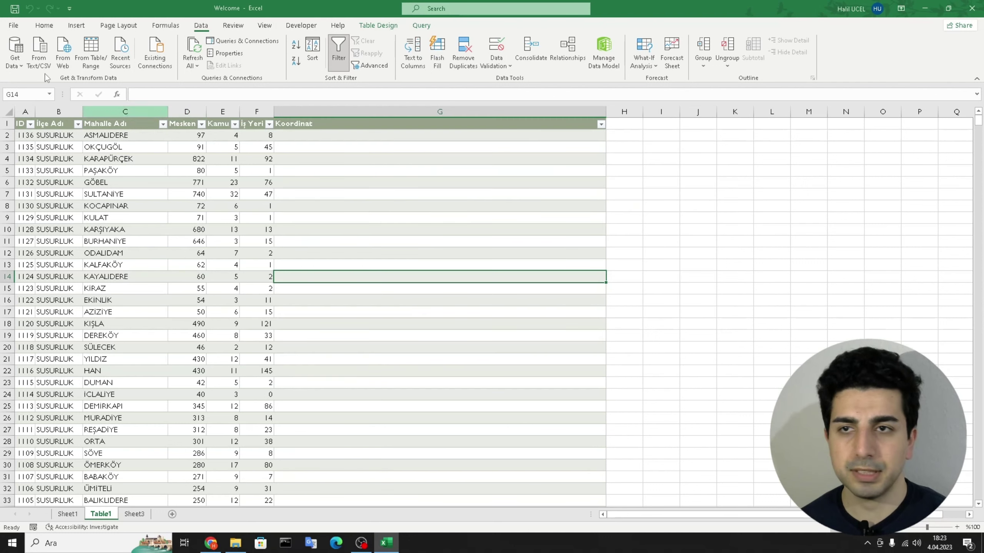
click(25, 55)
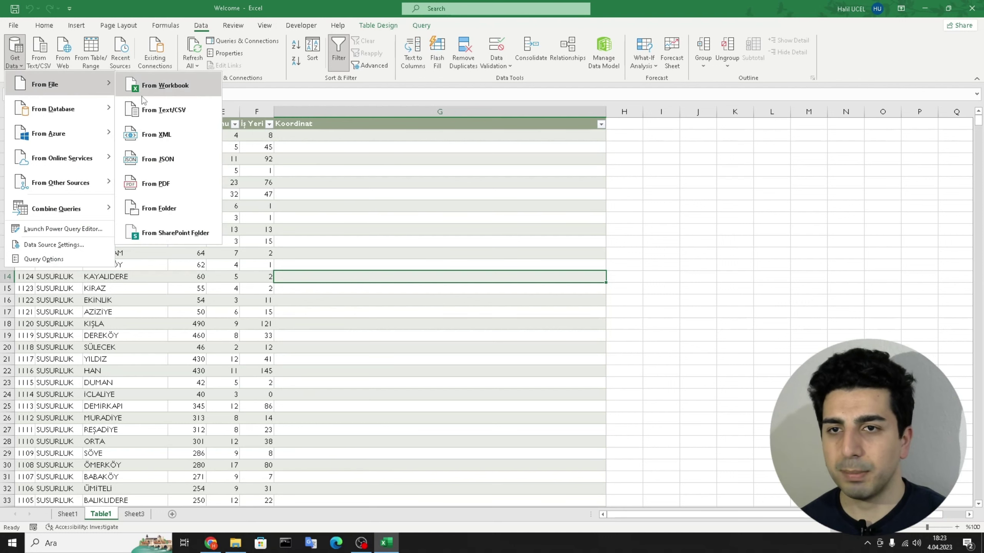
mouse_move(54, 85)
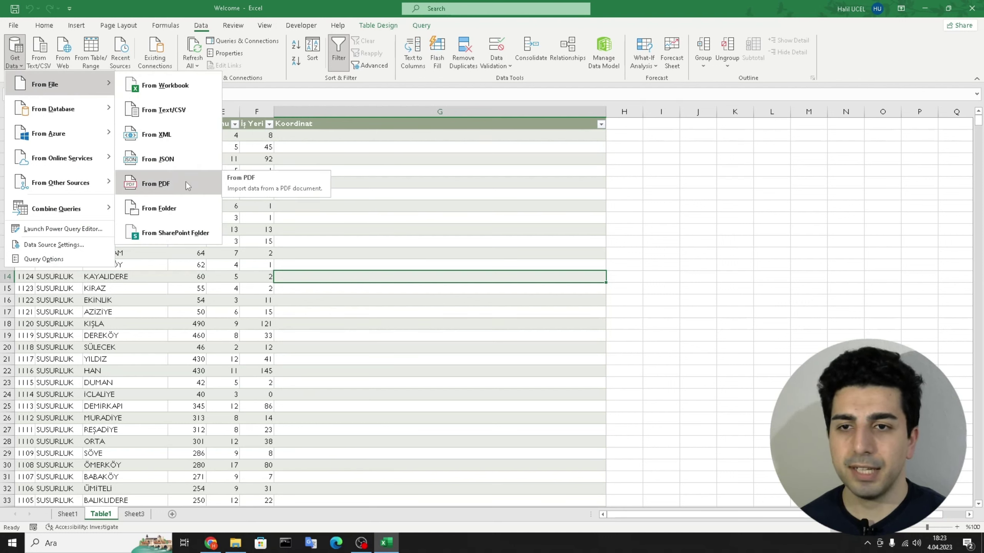
click(389, 405)
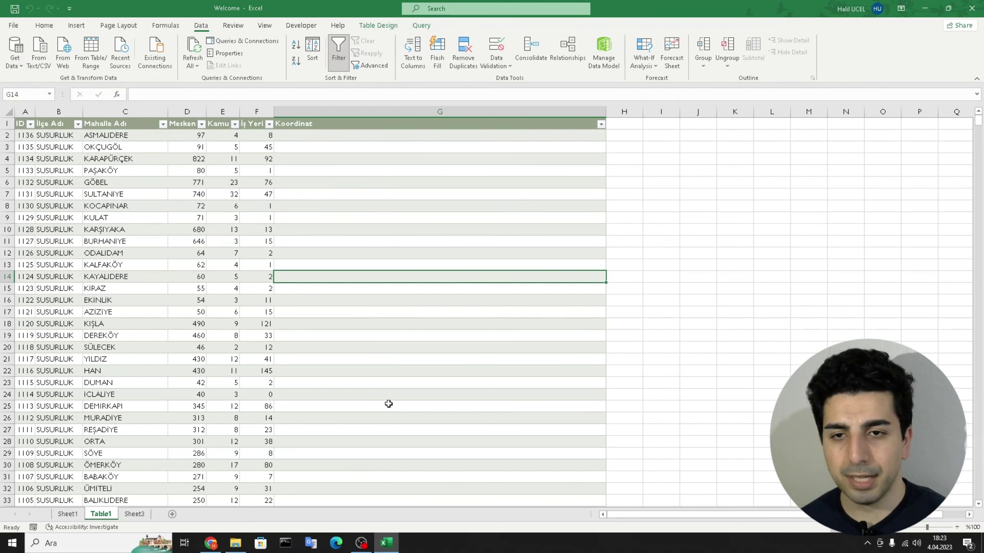
click(293, 358)
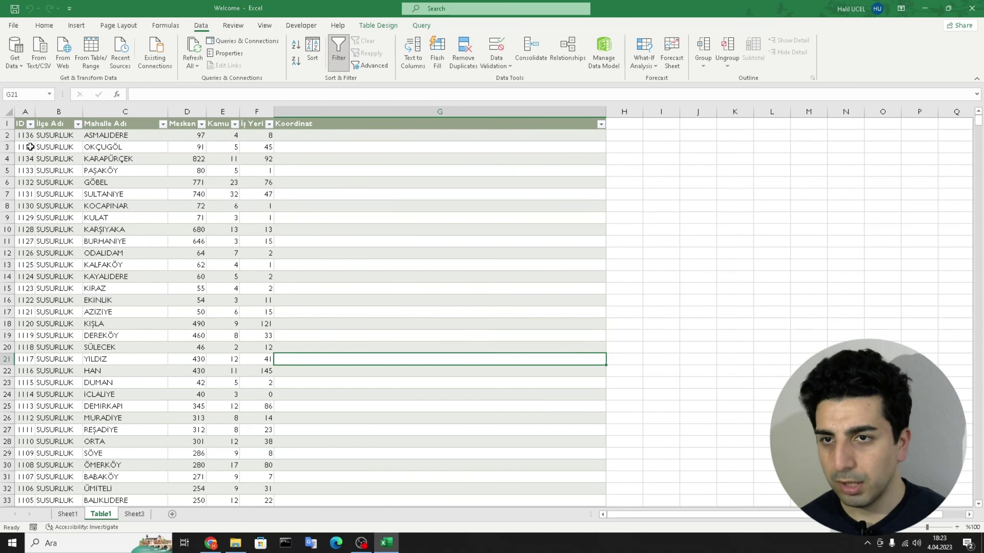
mouse_move(30, 147)
mouse_down()
mouse_move(132, 165)
mouse_move(279, 279)
mouse_move(257, 312)
mouse_up()
click(257, 301)
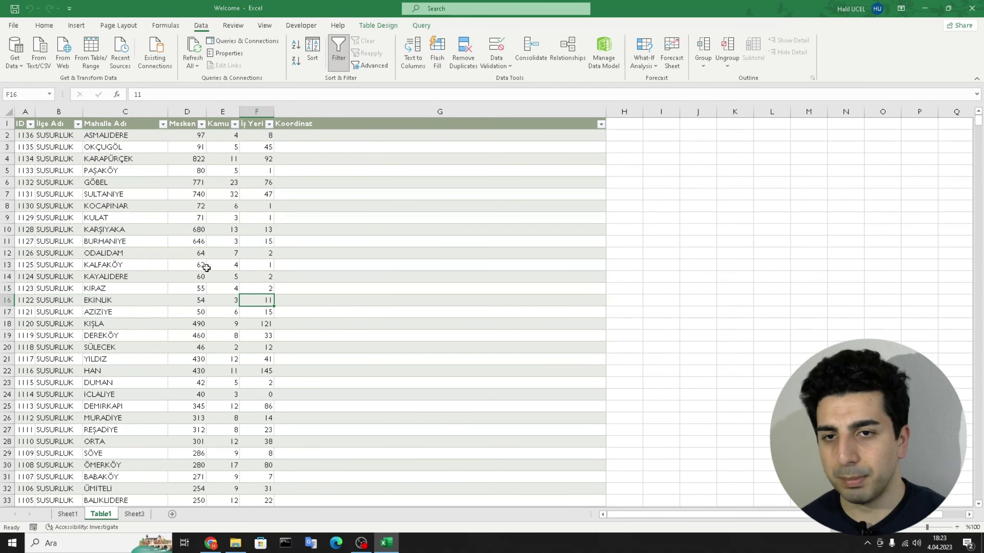
Browse to İndirilenler in a From Workbook import, cancel it, and reopen the import sources
click(14, 53)
mouse_move(61, 85)
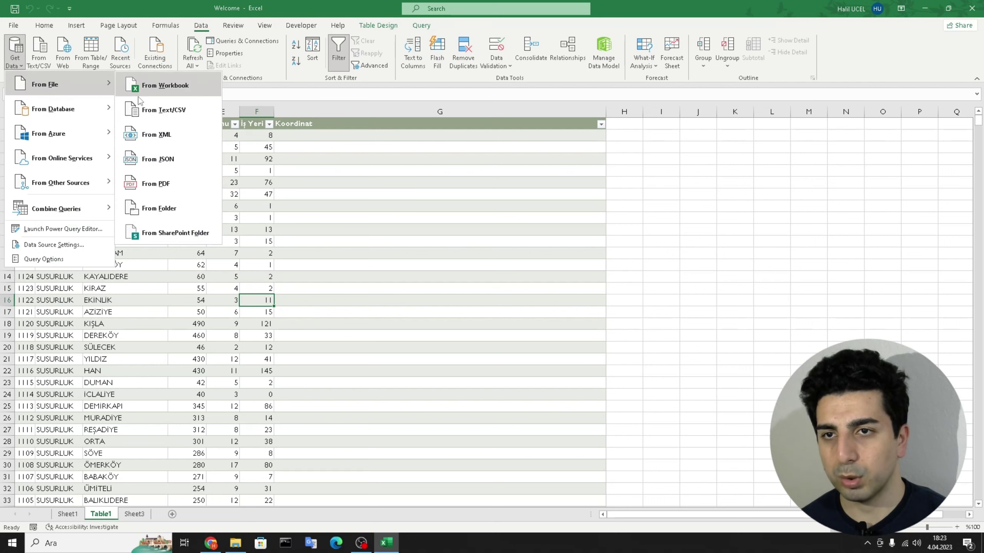
click(169, 161)
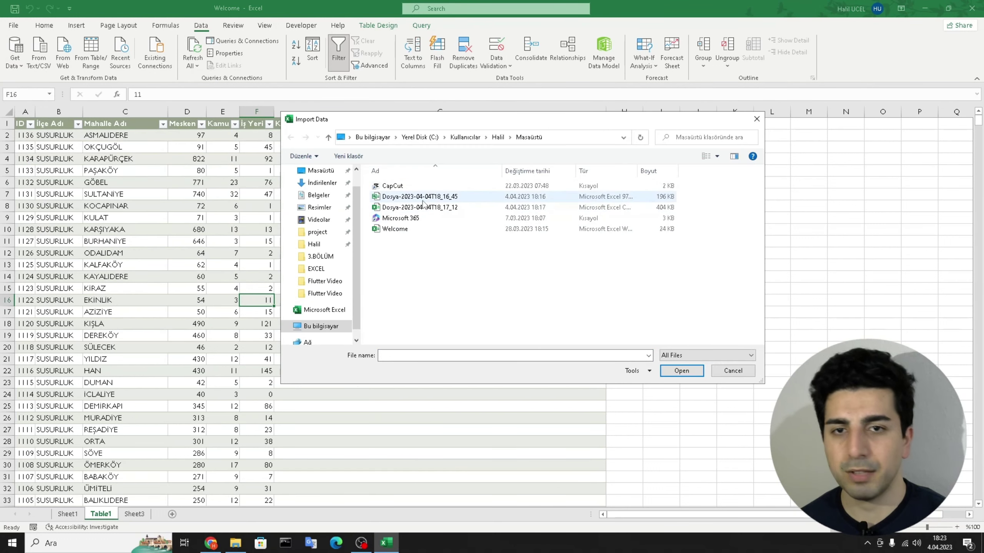
click(329, 183)
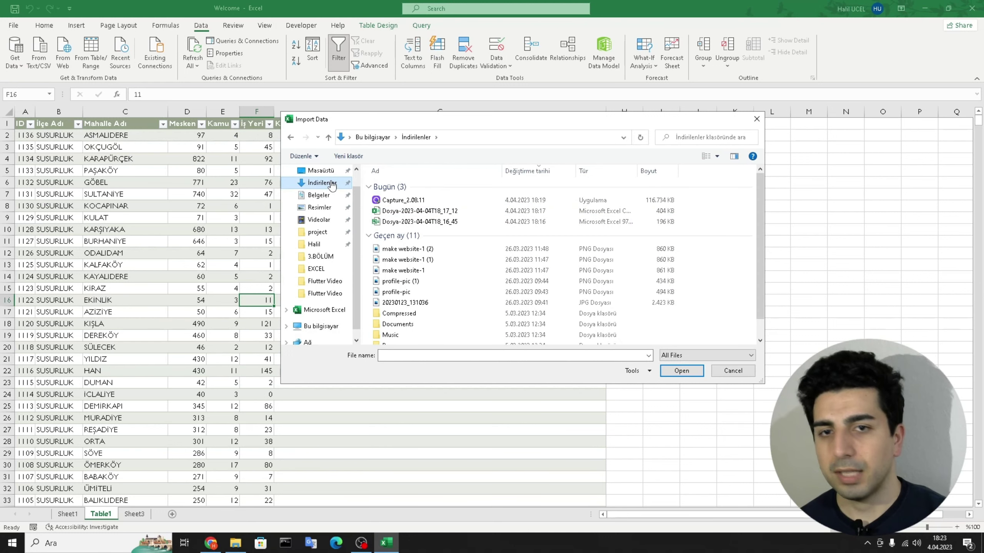
scroll(426, 252, down, 1)
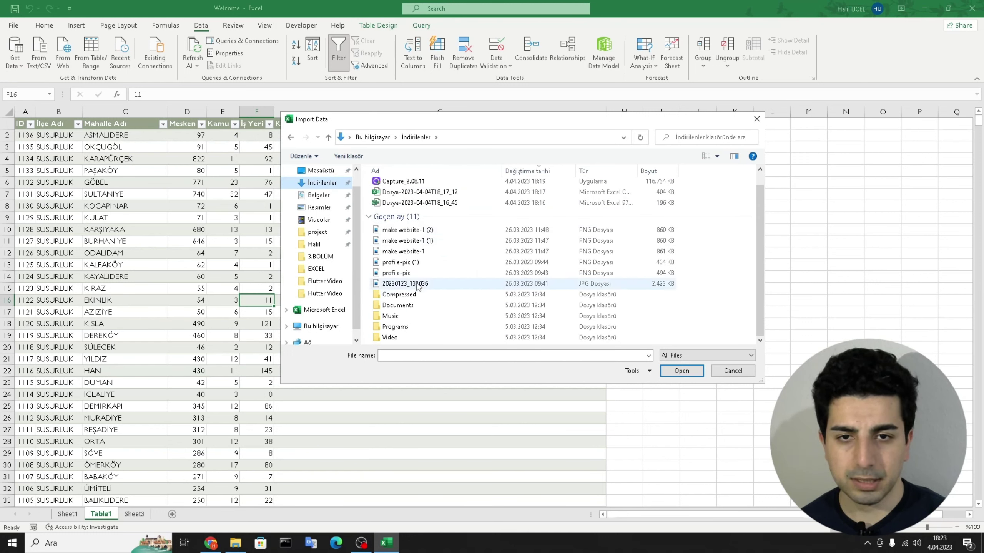
click(728, 371)
click(14, 54)
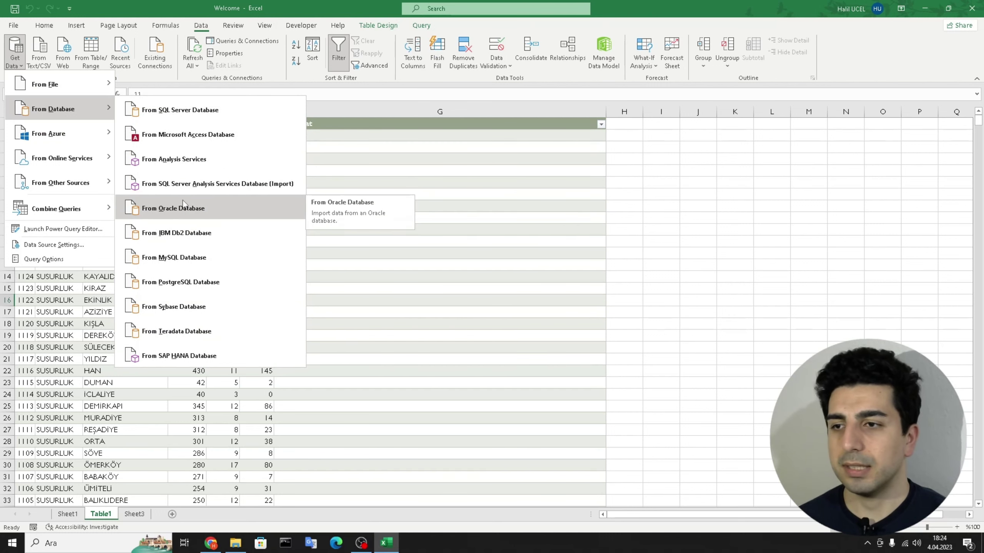
mouse_move(48, 134)
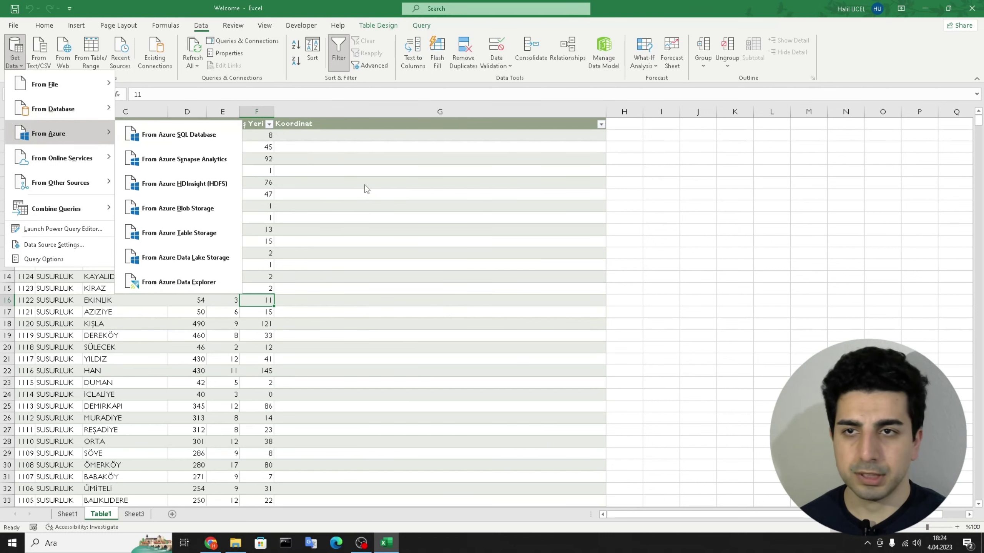
Dismiss the import sources list and select cell E4 on the Table1 sheet
click(317, 170)
click(224, 158)
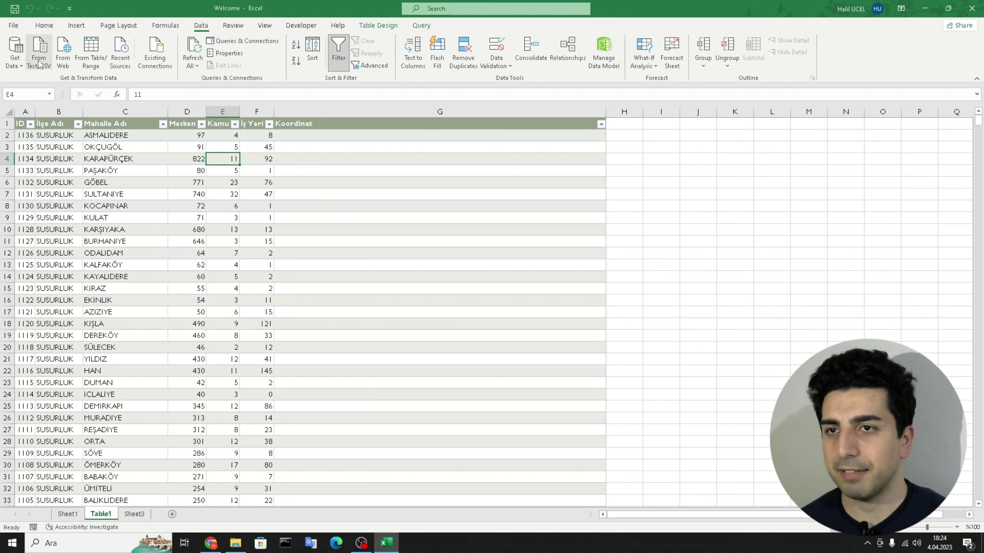
Start a From Web import, then bring Chrome forward and open a new tab beside the open-data page
click(63, 64)
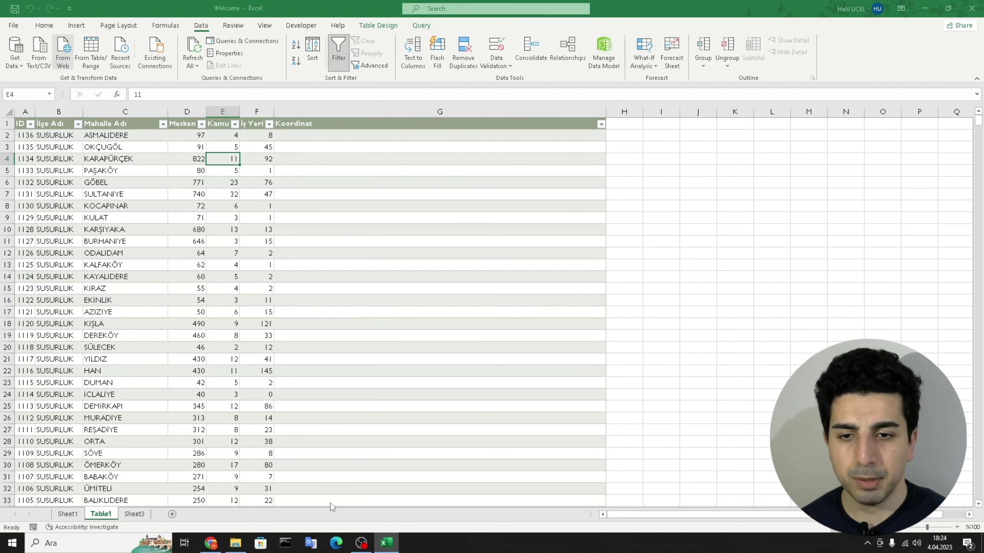
click(210, 542)
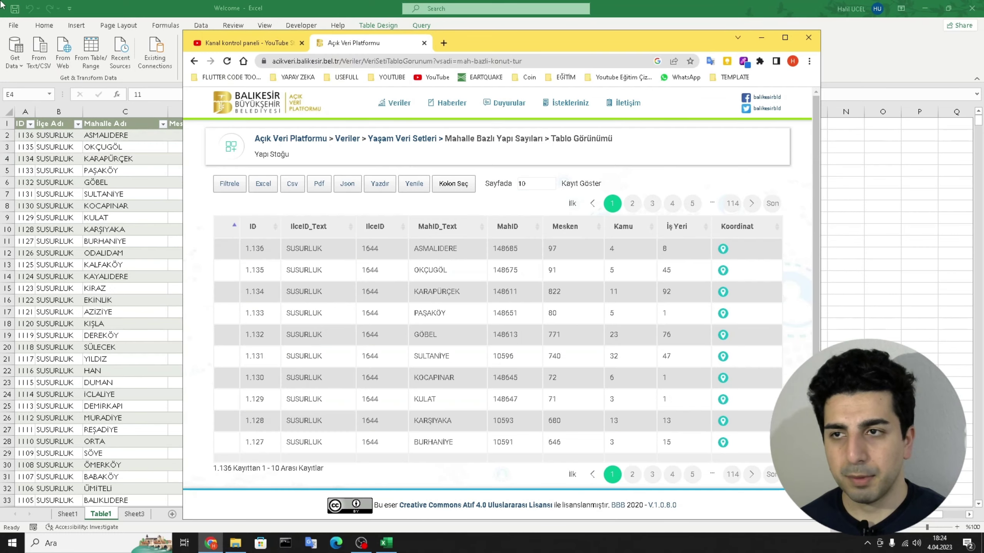
click(443, 43)
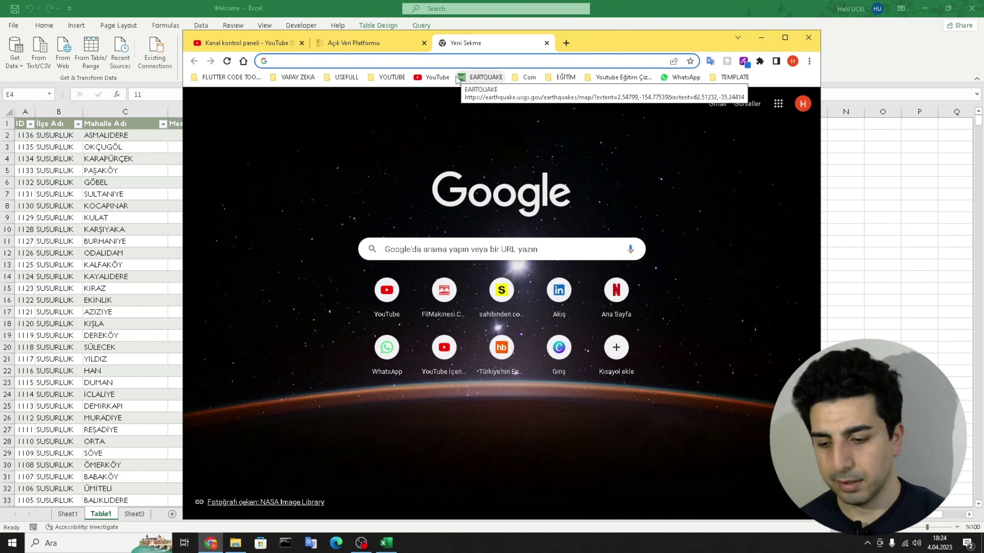
Search Google for 'bist 30' and open and scroll the Investing.com BİST 30 index page
text(bist 30)
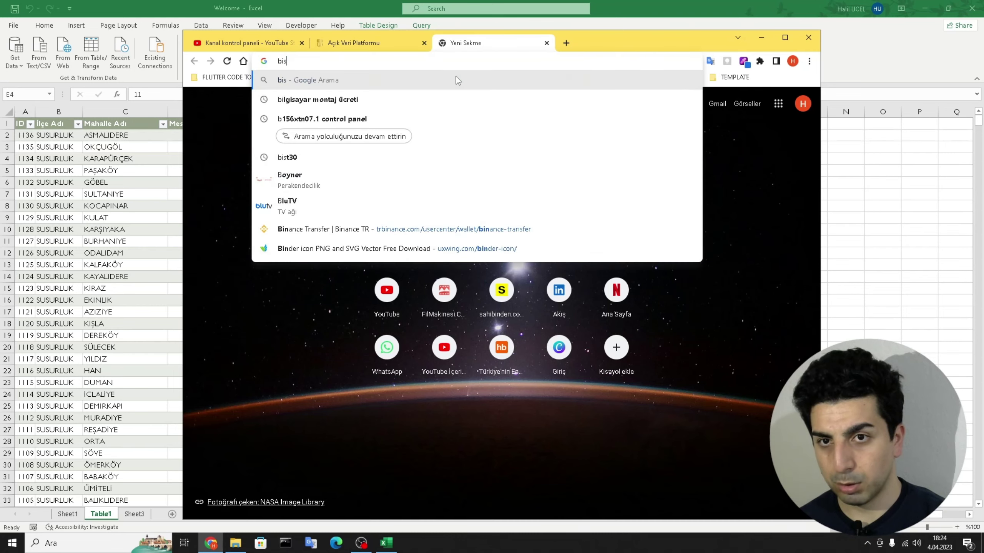
key(Return)
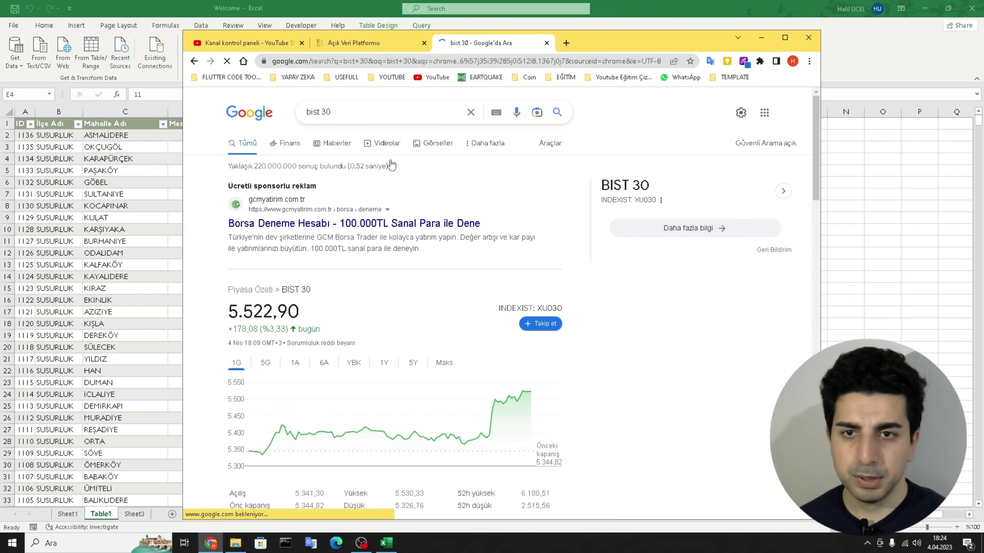
scroll(331, 254, down, 5)
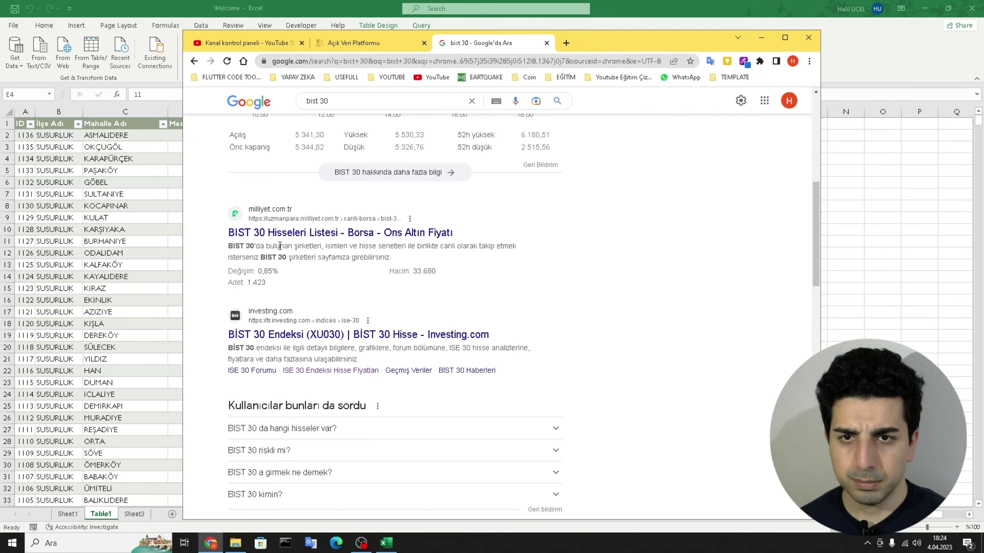
click(294, 334)
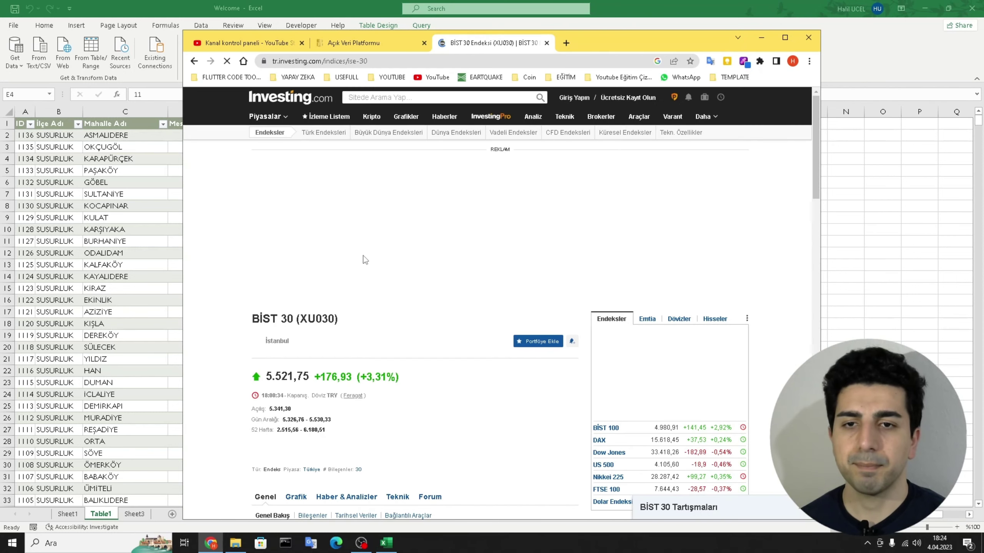
scroll(365, 260, down, 5)
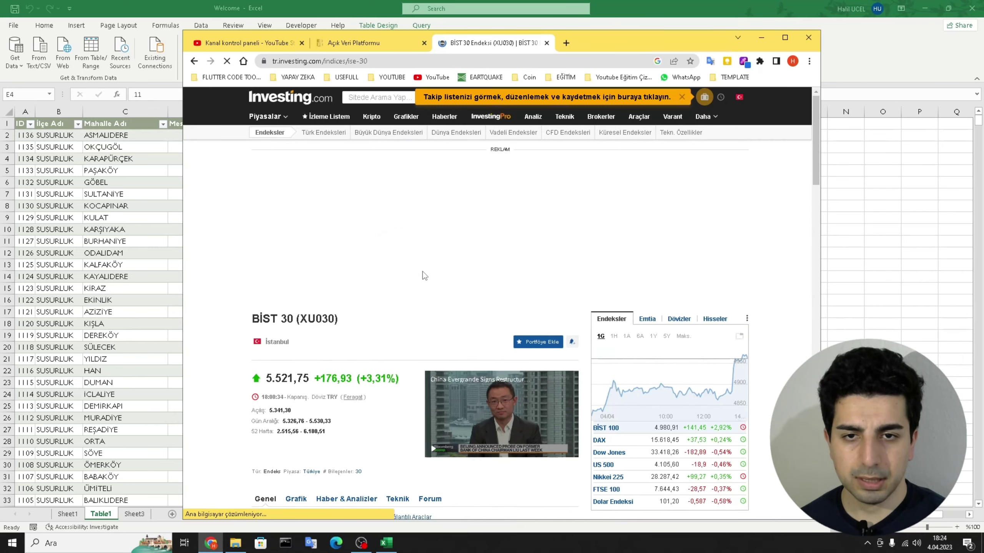
scroll(422, 272, down, 5)
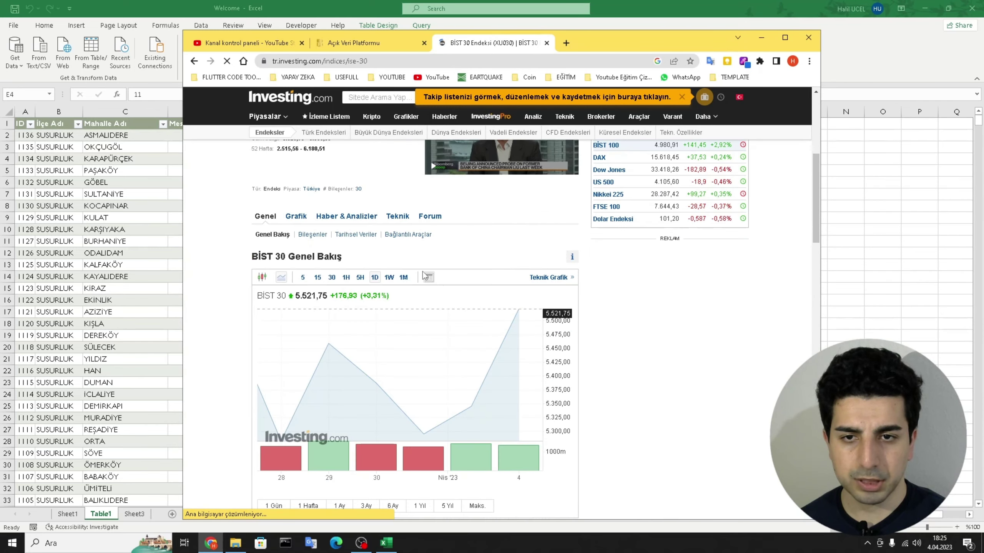
scroll(328, 250, down, 3)
scroll(325, 253, down, 3)
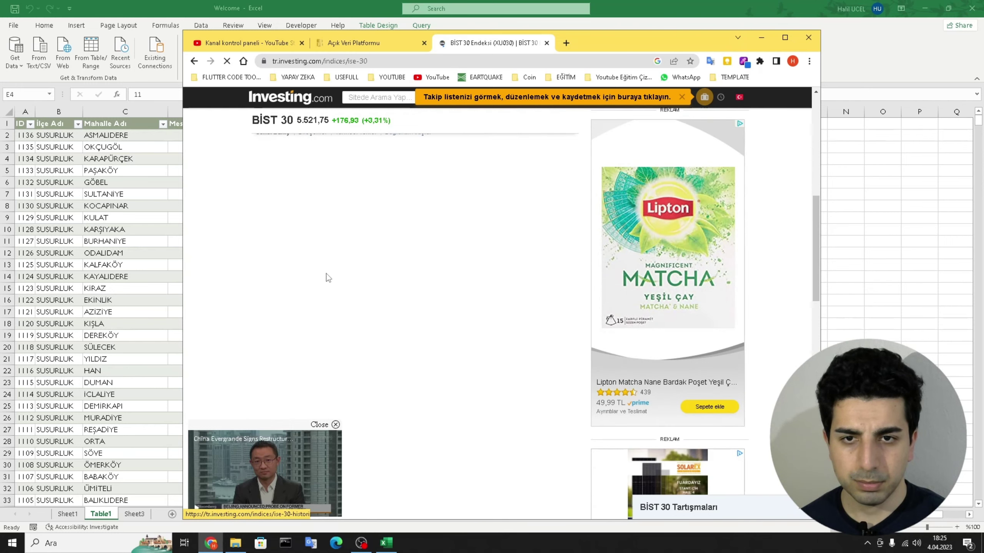
scroll(318, 260, down, 3)
scroll(322, 261, down, 3)
Copy the tr.investing.com/indices/ise-30 URL into Excel's From Web dialog and connect anonymously
scroll(395, 270, down, 5)
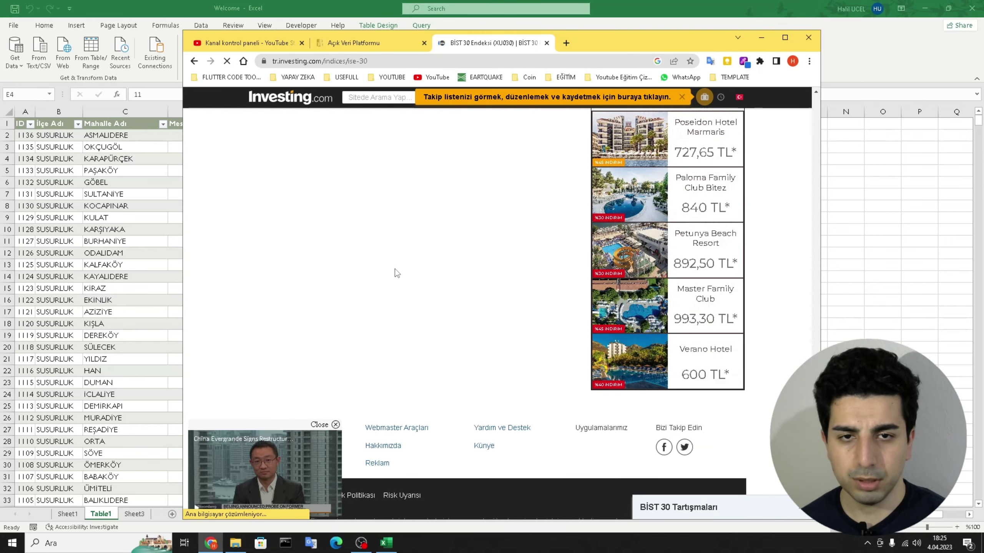
scroll(390, 209, up, 8)
click(366, 65)
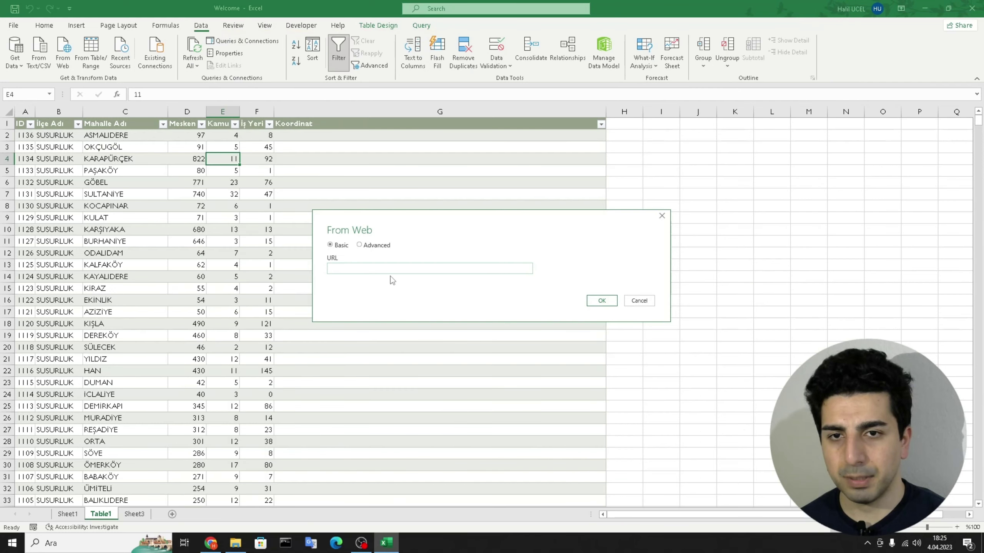
click(359, 266)
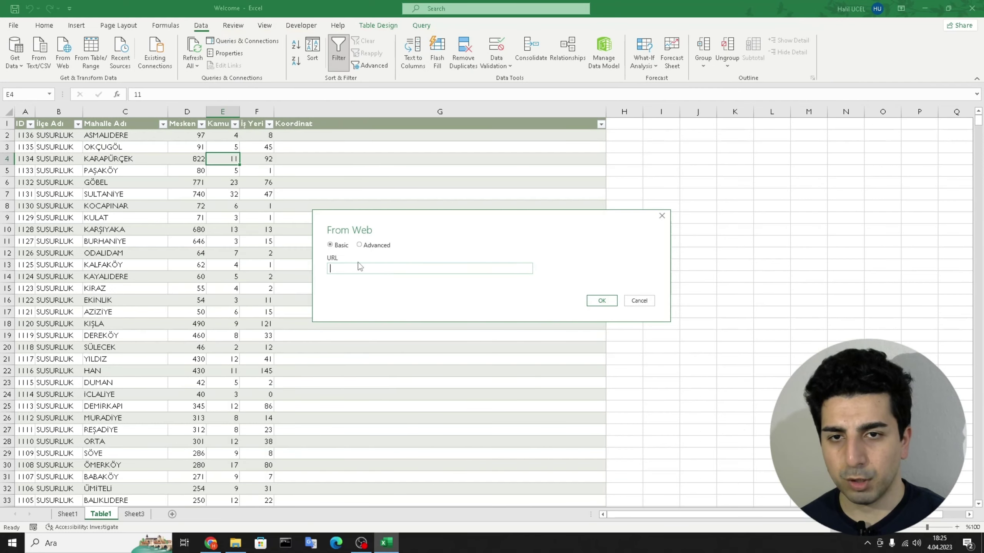
click(602, 302)
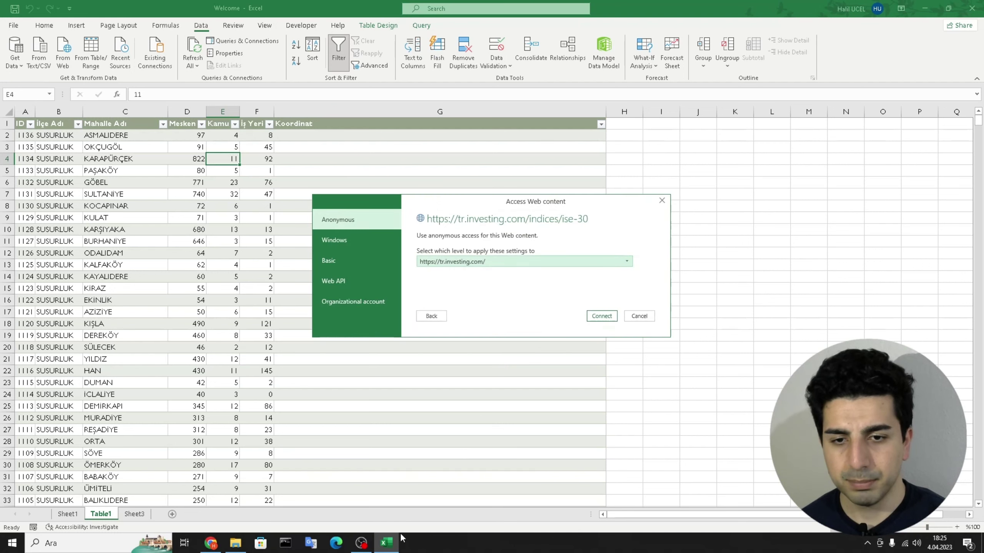
click(611, 320)
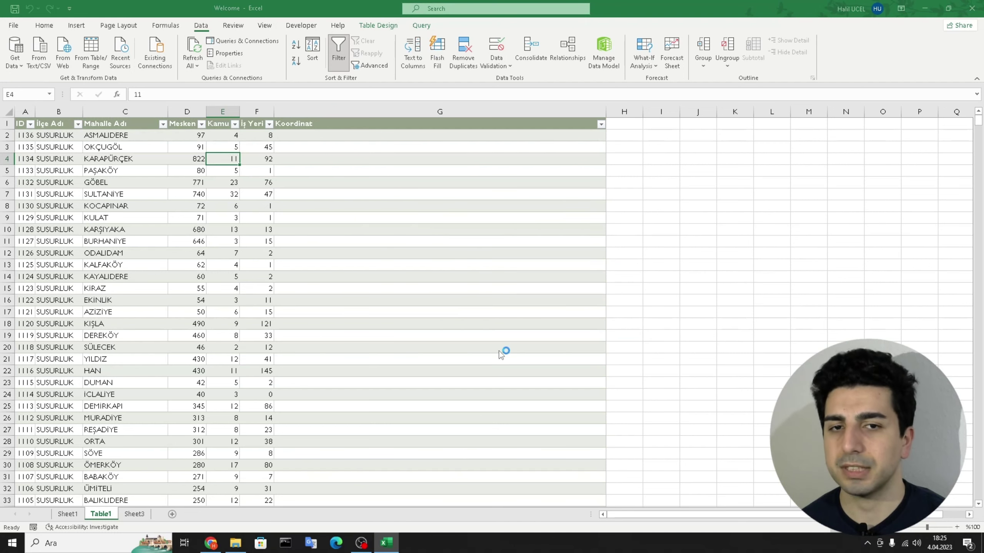
Dismiss the forbidden-access error, open Milliyet's BIST 30 stock list in Chrome, and return to Excel
click(515, 291)
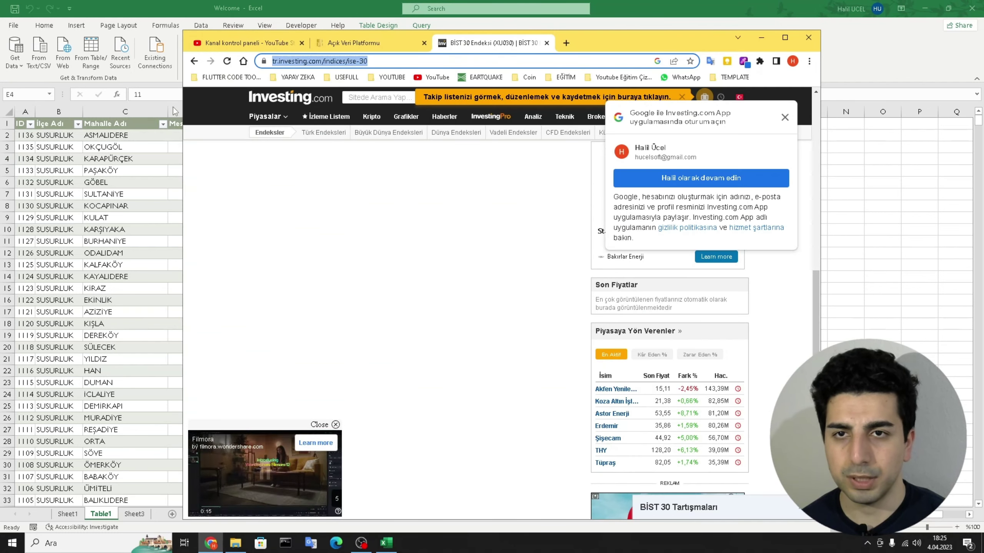
key(Return)
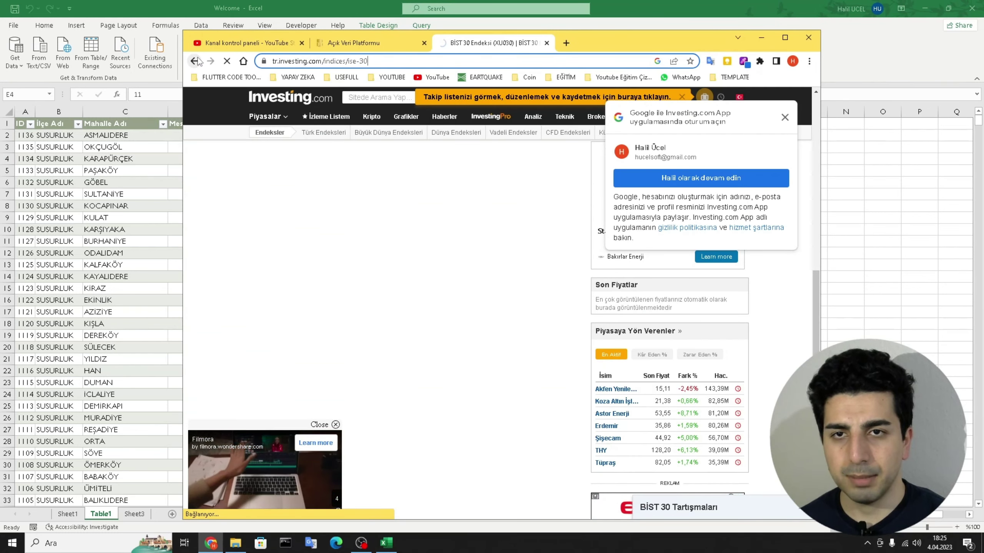
click(196, 61)
click(209, 61)
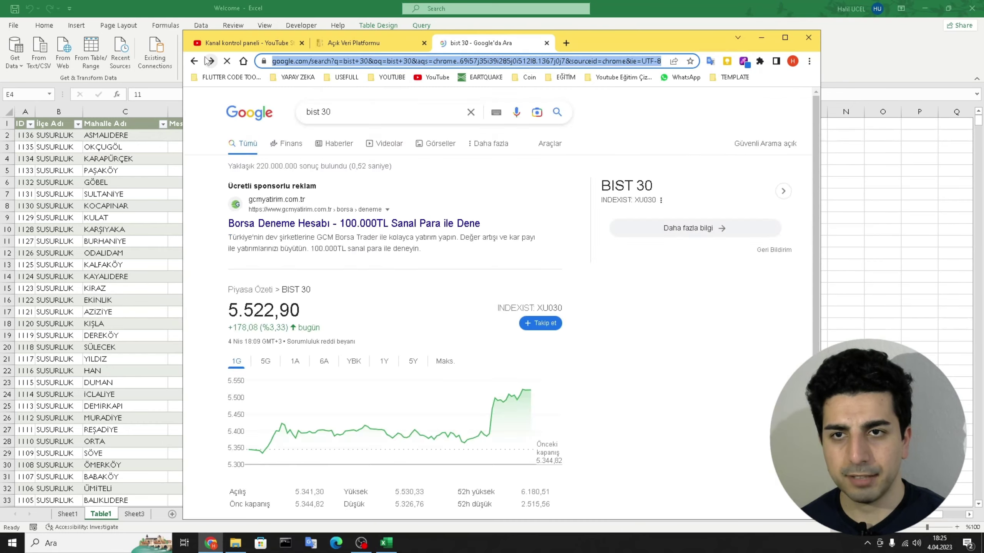
scroll(294, 273, down, 5)
scroll(292, 279, down, 2)
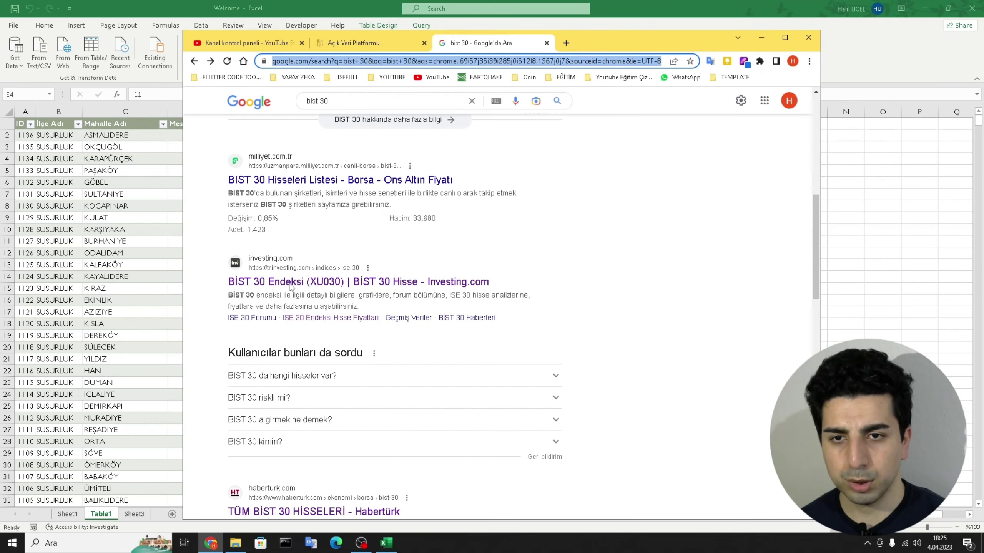
click(296, 180)
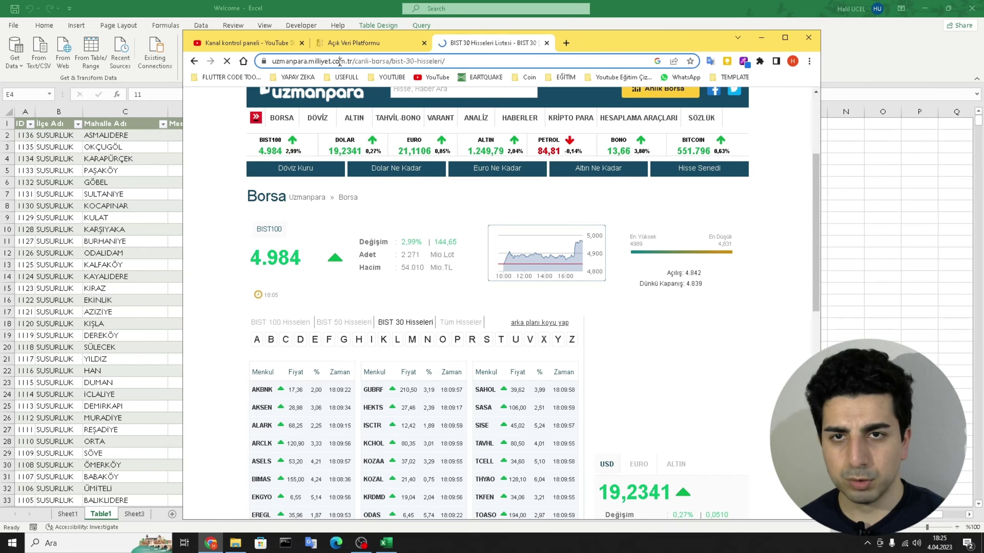
click(61, 58)
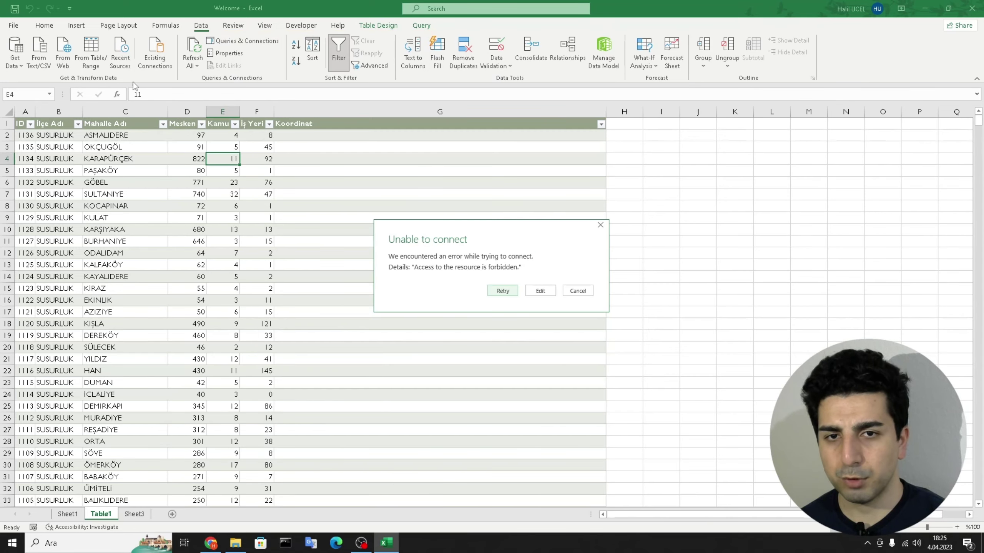
Dismiss the error and connect anonymously to the pasted Milliyet Uzmanpara BIST 30 web address
click(577, 290)
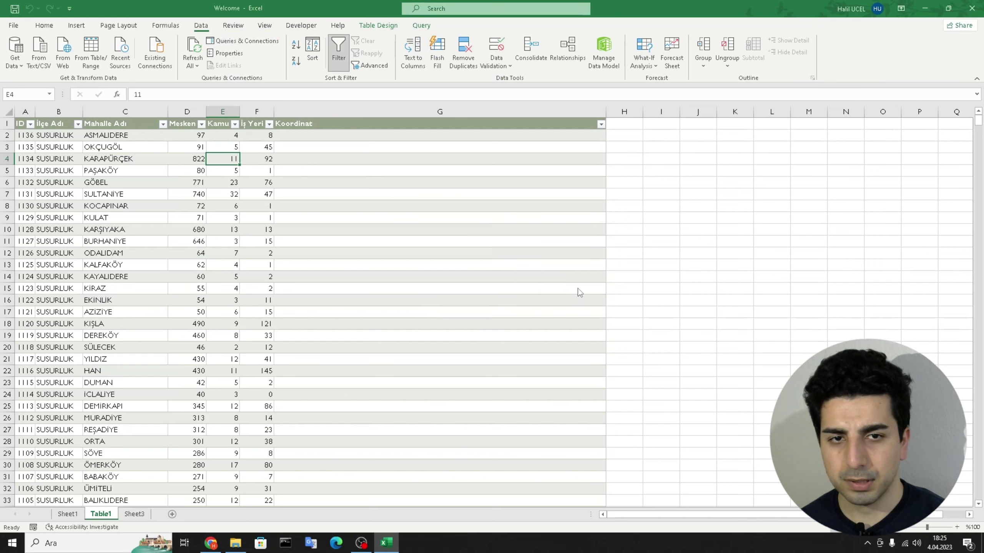
click(67, 52)
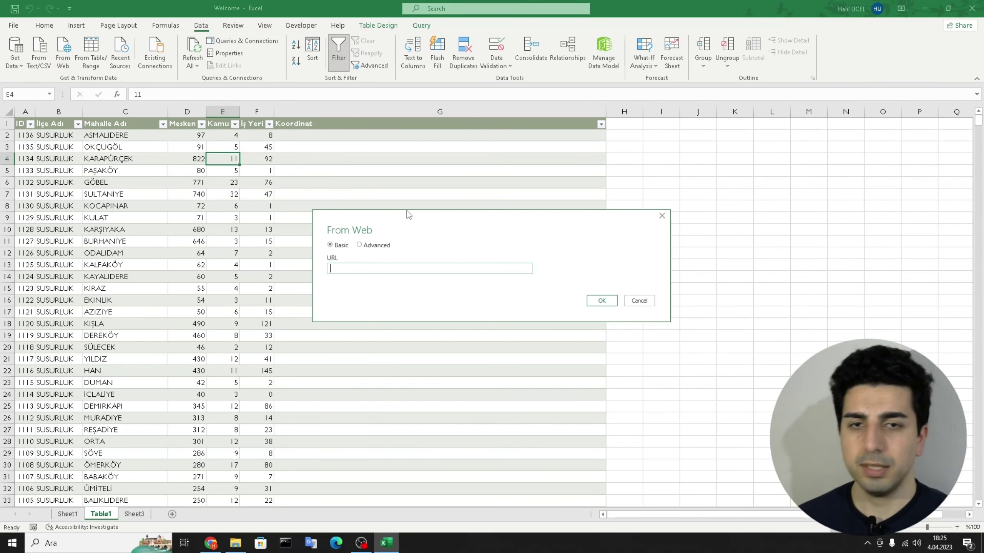
text(https://uzmanpara.milliyet.com.tr/canli-borsa/bist-30-hisseleri/)
click(613, 302)
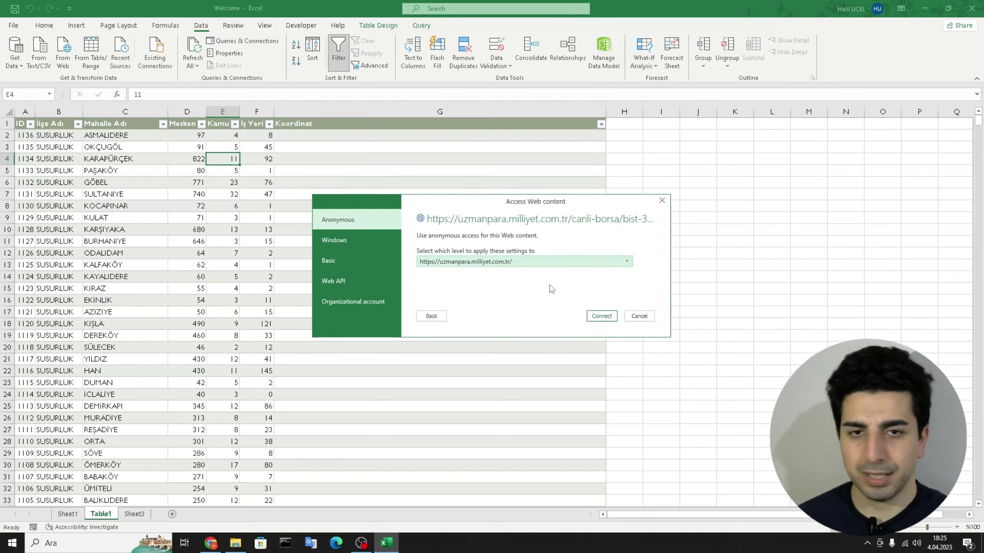
click(601, 316)
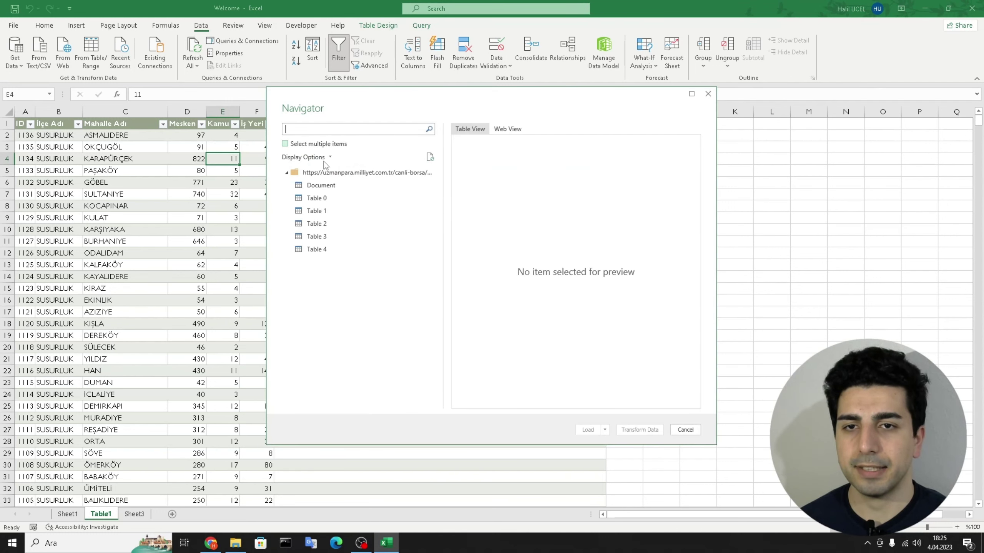
Preview Table 0 and Table 1 in Navigator, then open Table 1 in Power Query Editor
click(317, 198)
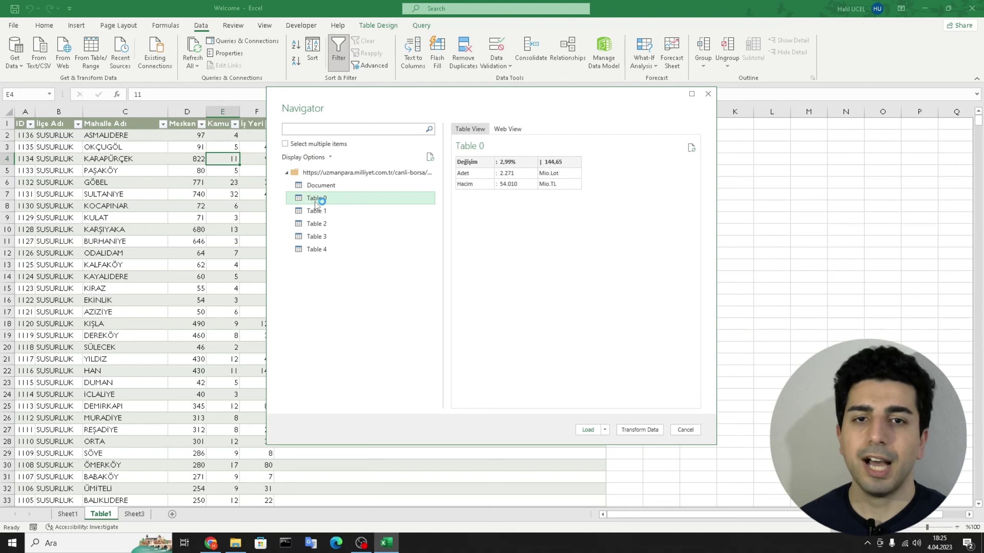
click(315, 211)
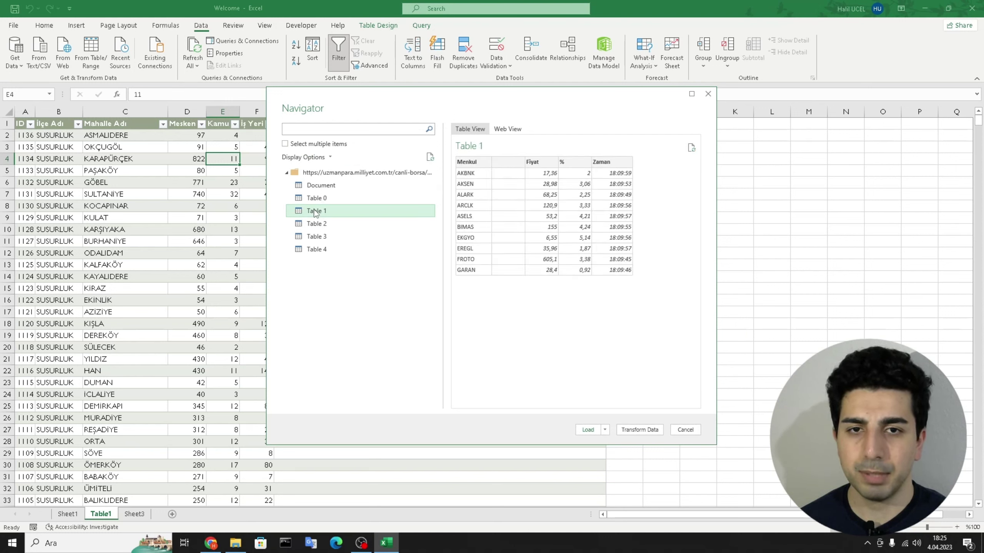
click(639, 429)
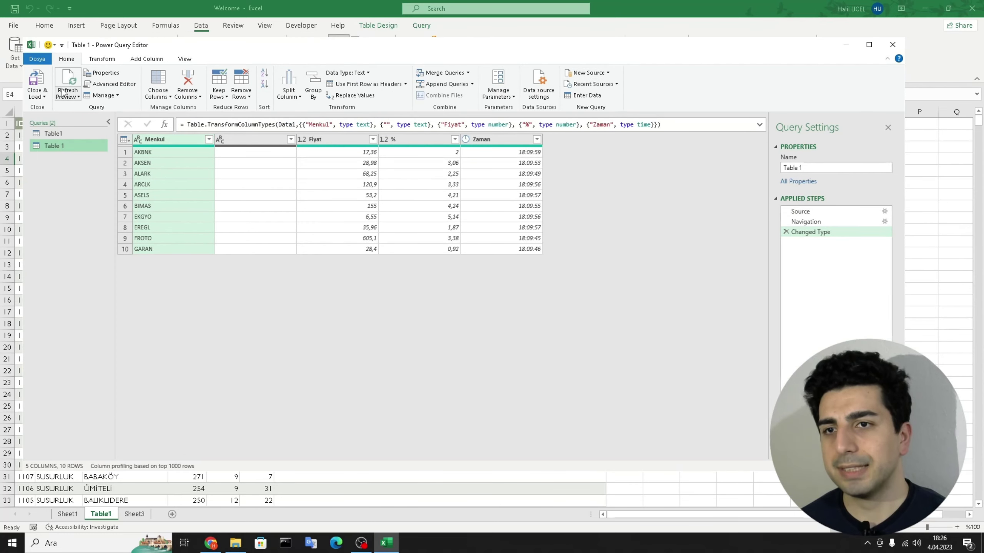
Close the Power Query Editor without loading the stock table, then select KARAPÜRÇEK cell C4
click(38, 94)
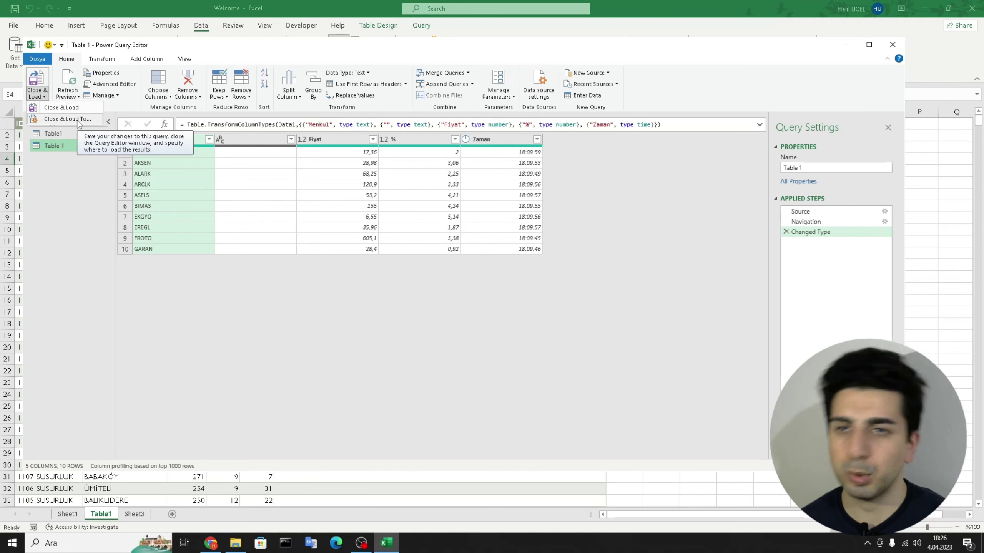
click(77, 108)
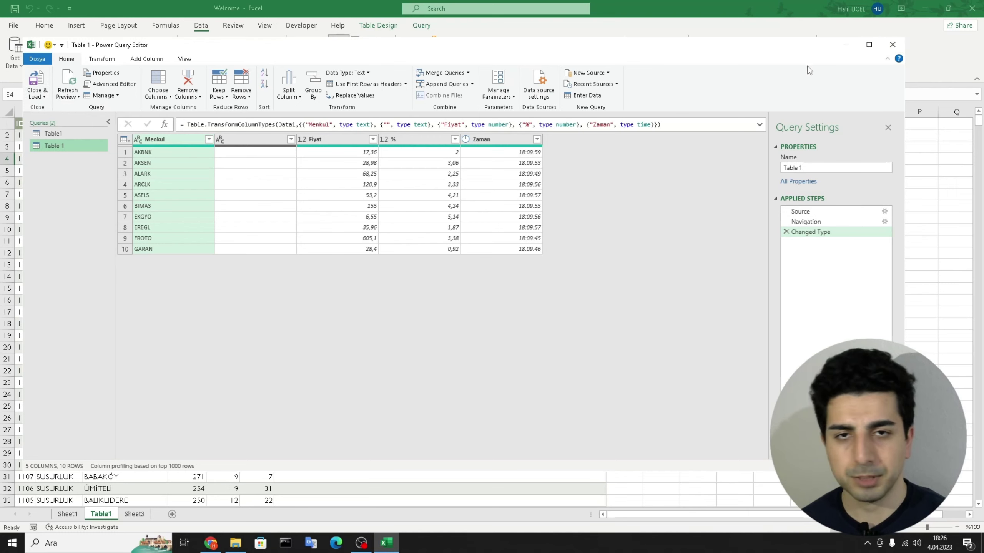
click(893, 44)
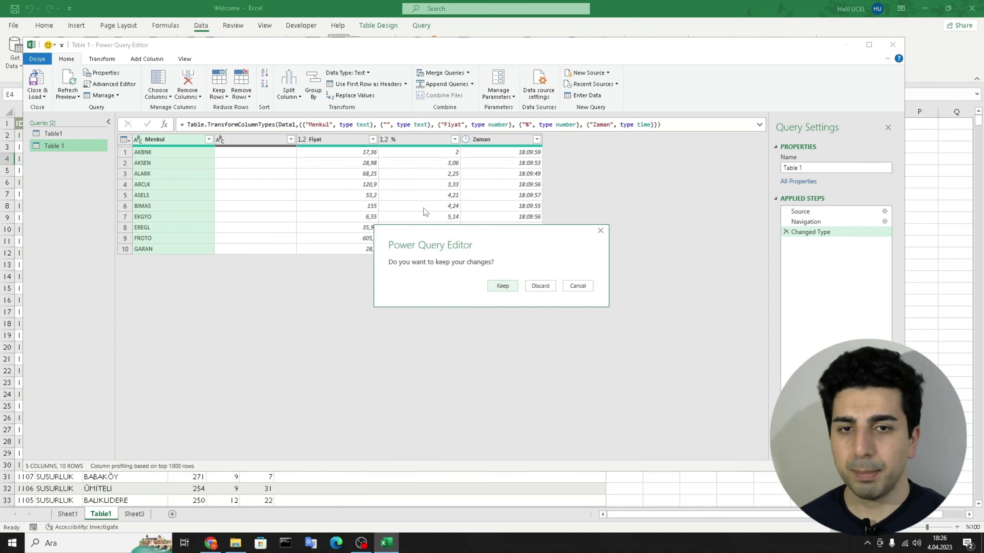
click(541, 286)
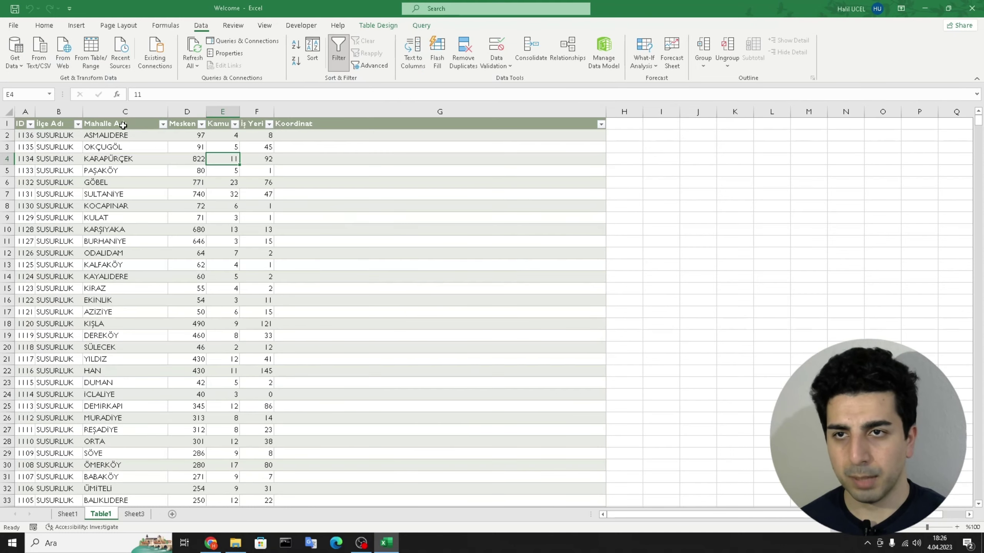
click(122, 125)
click(120, 158)
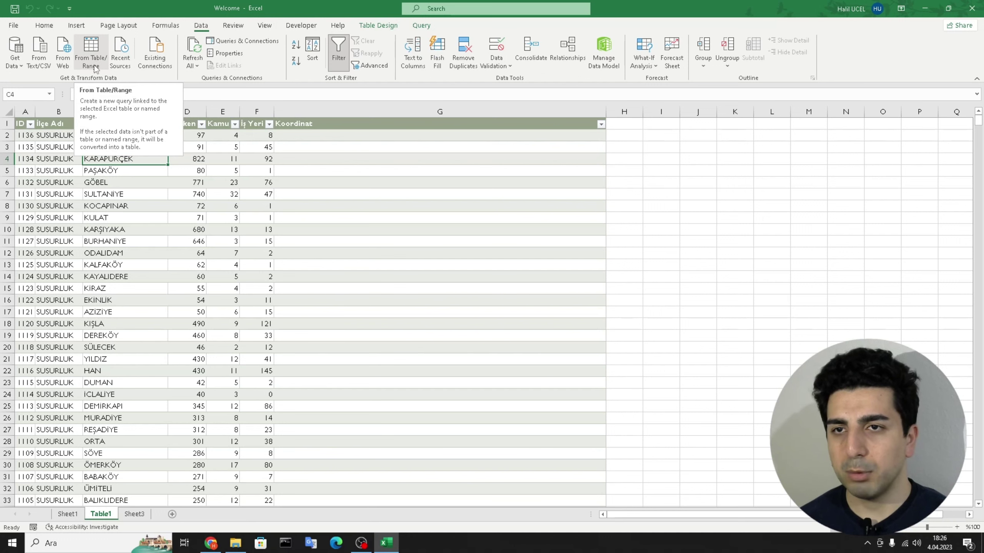
drag(39, 135, 281, 193)
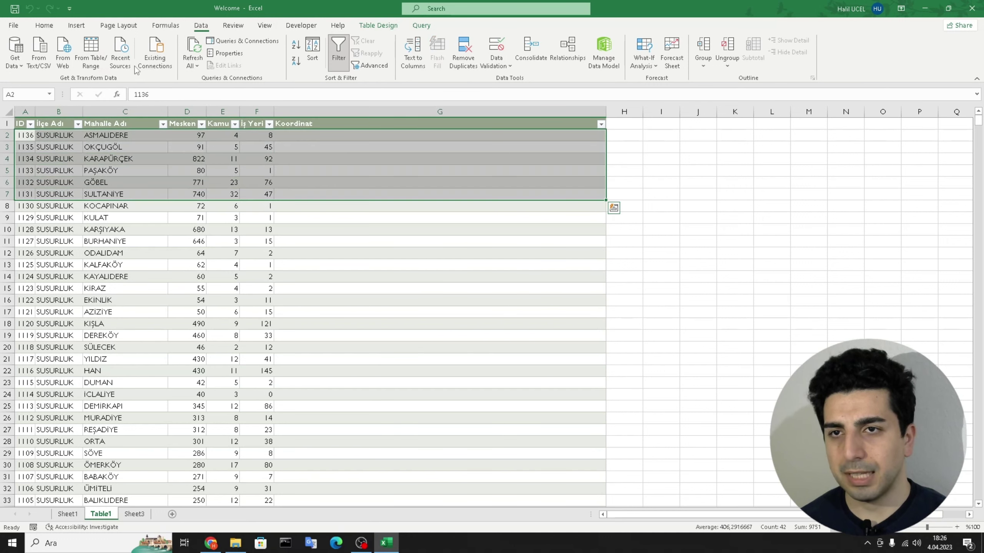
click(93, 60)
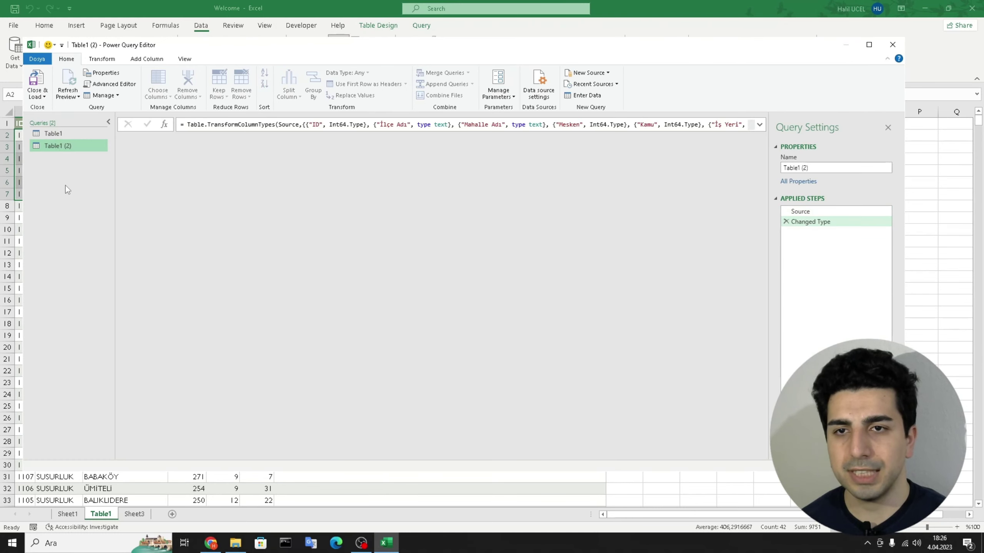
scroll(364, 172, down, 7)
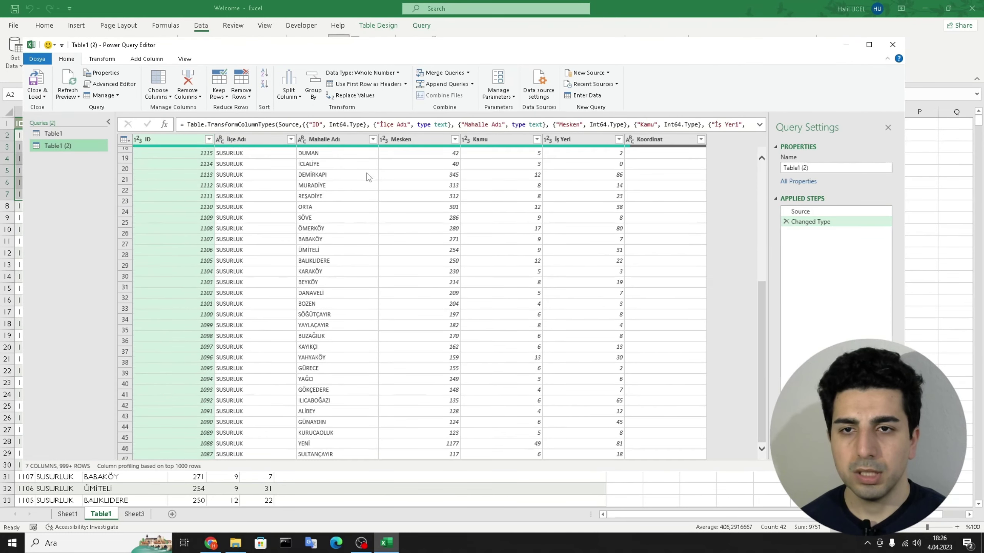
click(289, 140)
click(291, 139)
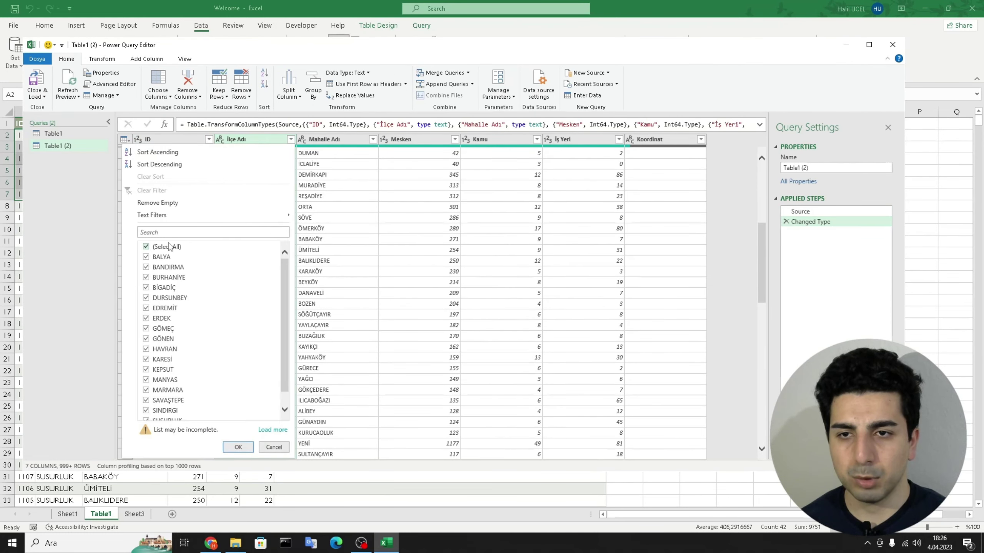
click(437, 295)
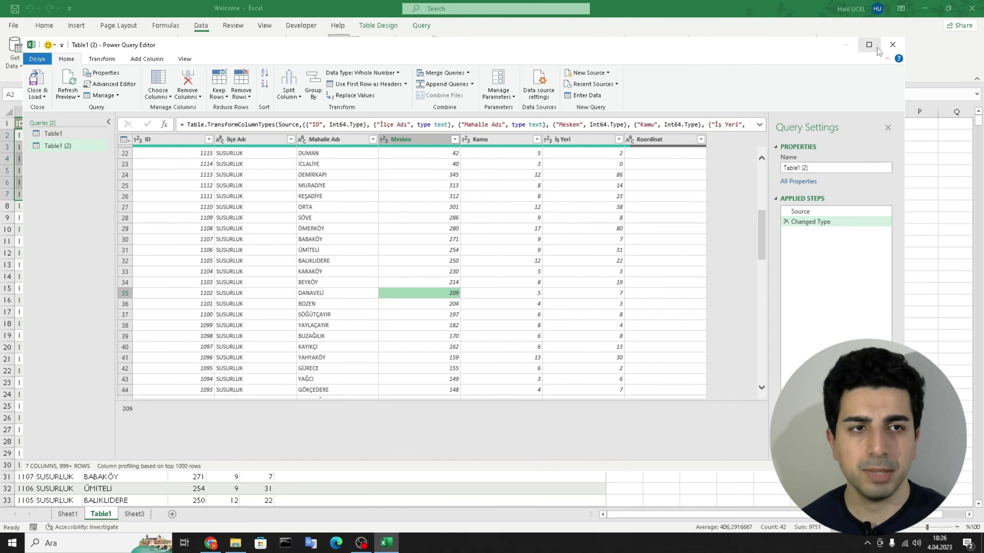
click(891, 46)
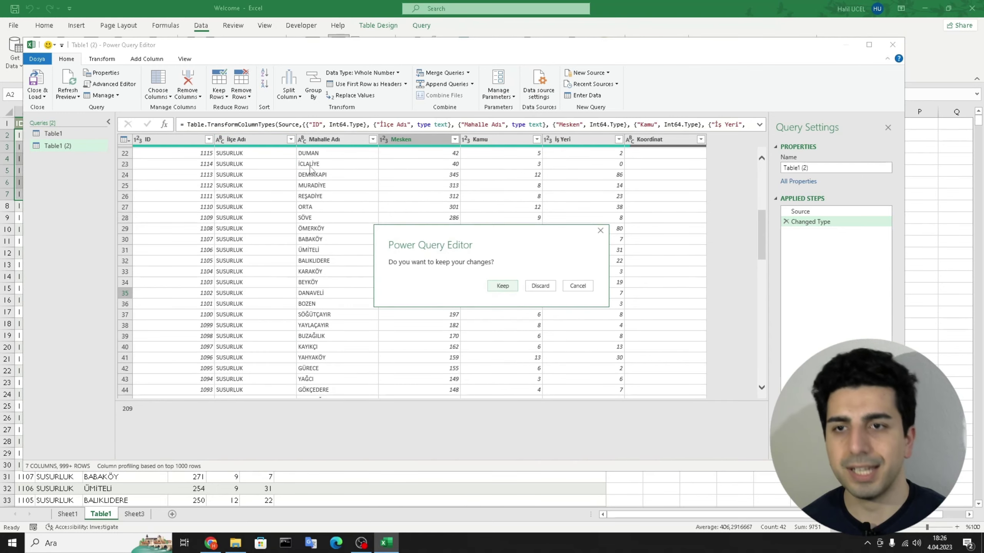
click(556, 291)
click(378, 240)
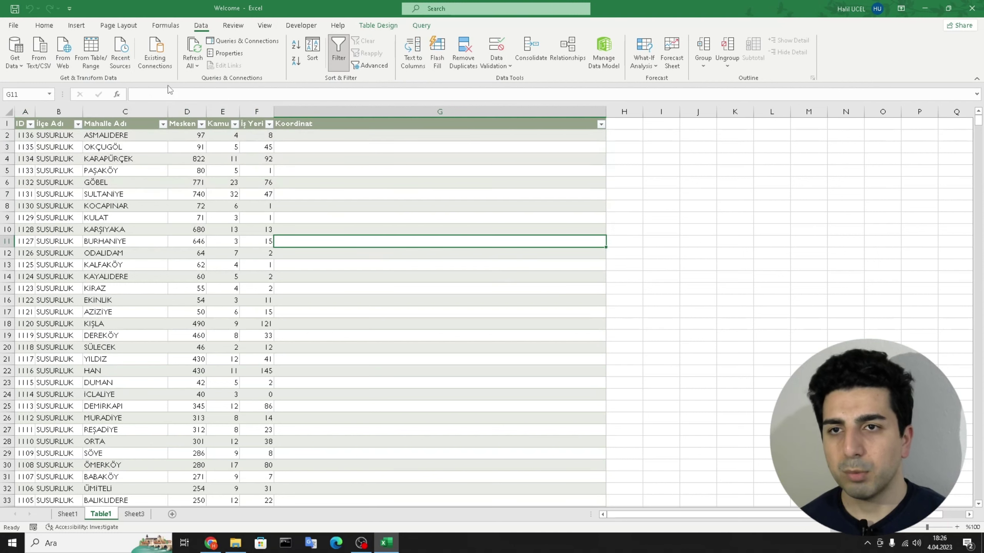
click(196, 66)
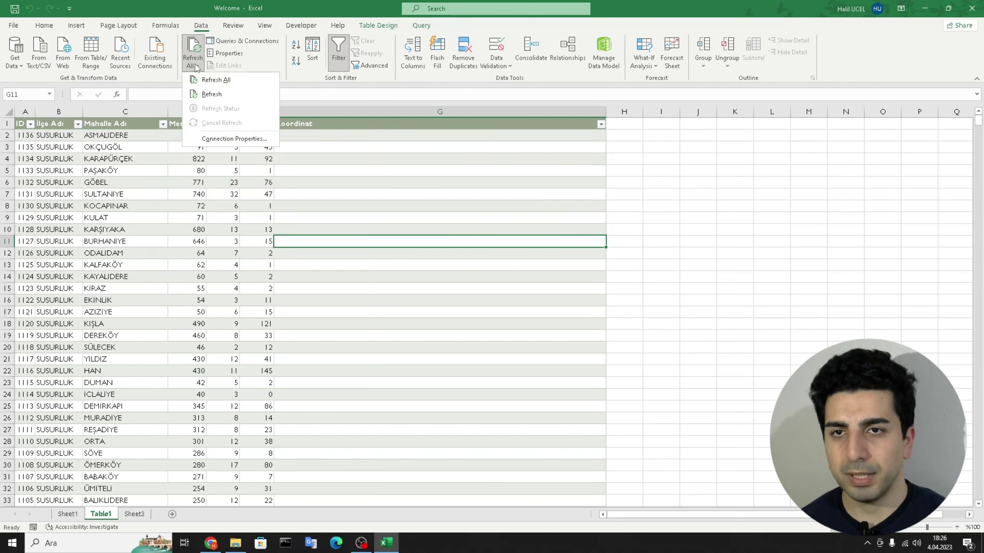
click(216, 80)
click(154, 190)
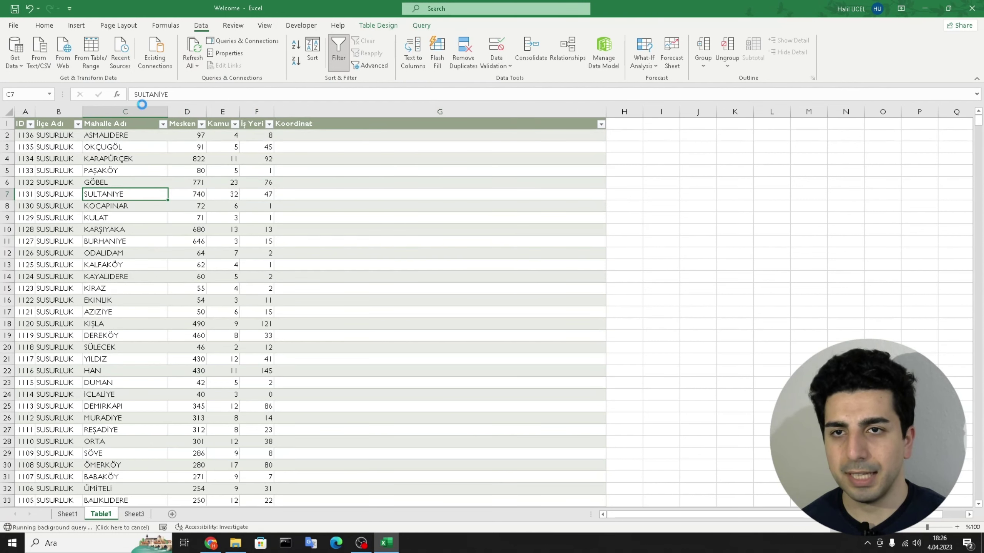
click(222, 43)
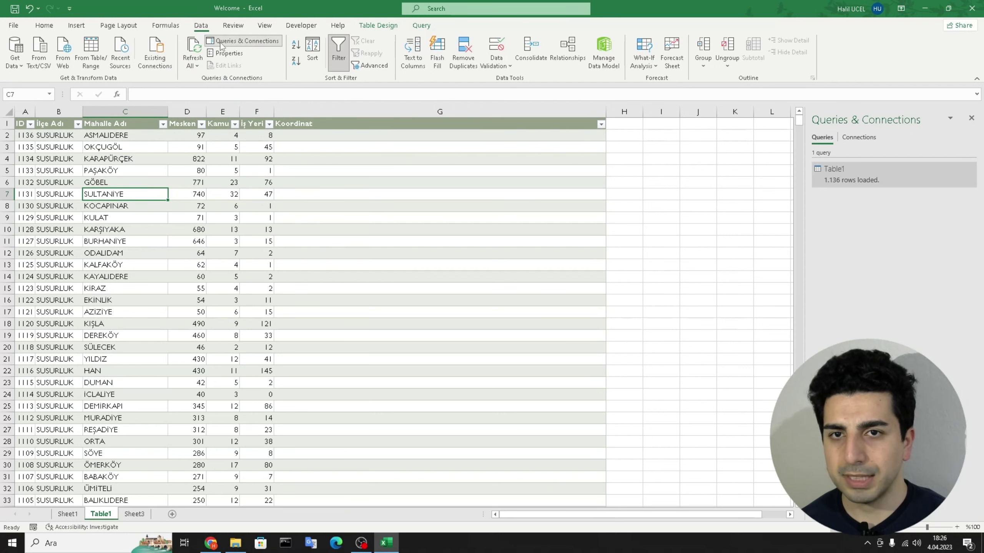
click(973, 117)
click(241, 55)
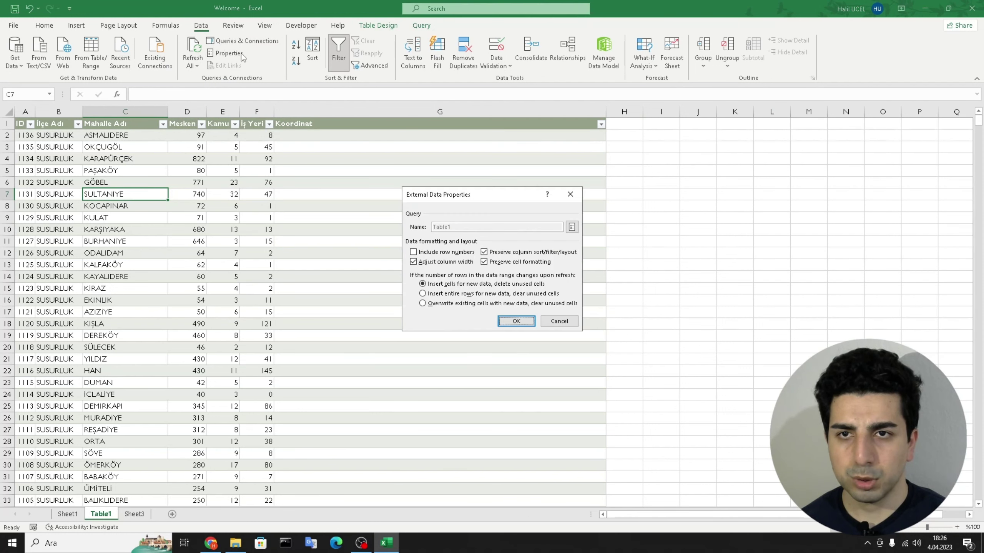
click(570, 194)
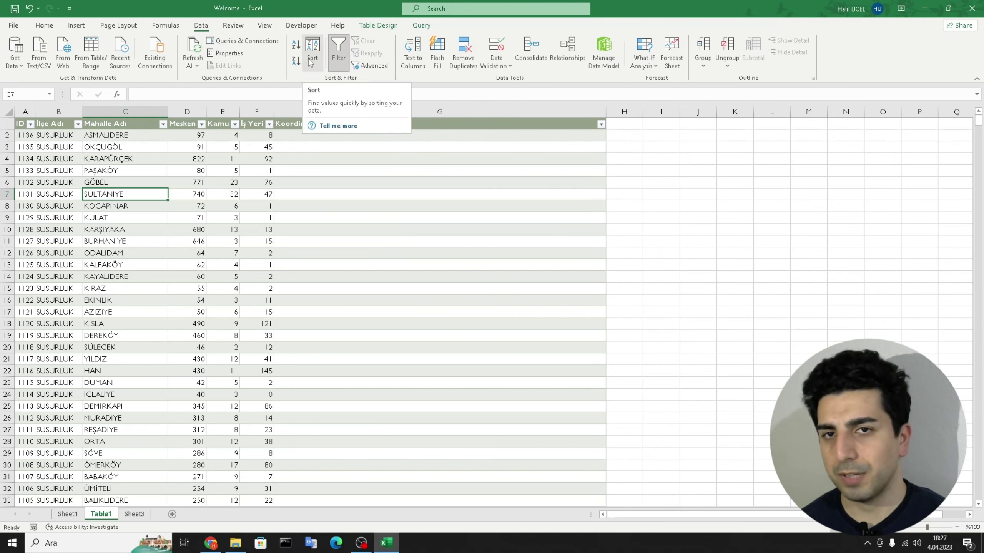
Select Mahalle Adı cell C2 and open Custom Sort, dismissing the missing-column warning
click(335, 229)
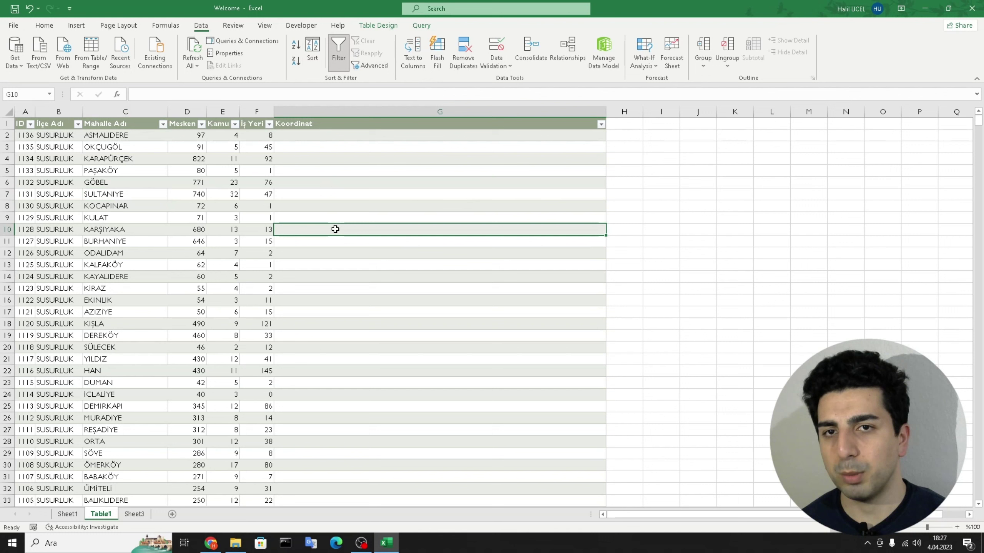
click(64, 134)
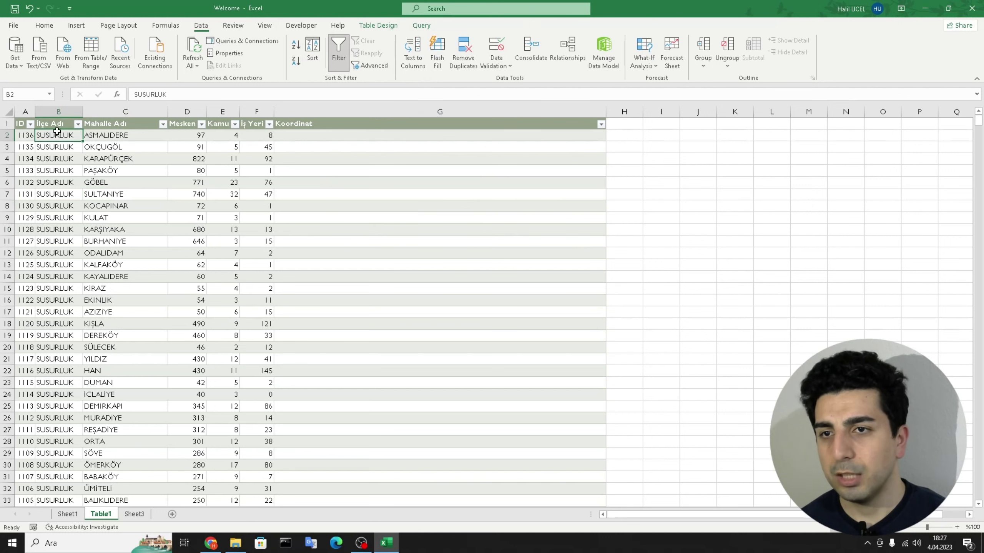
click(110, 137)
click(312, 52)
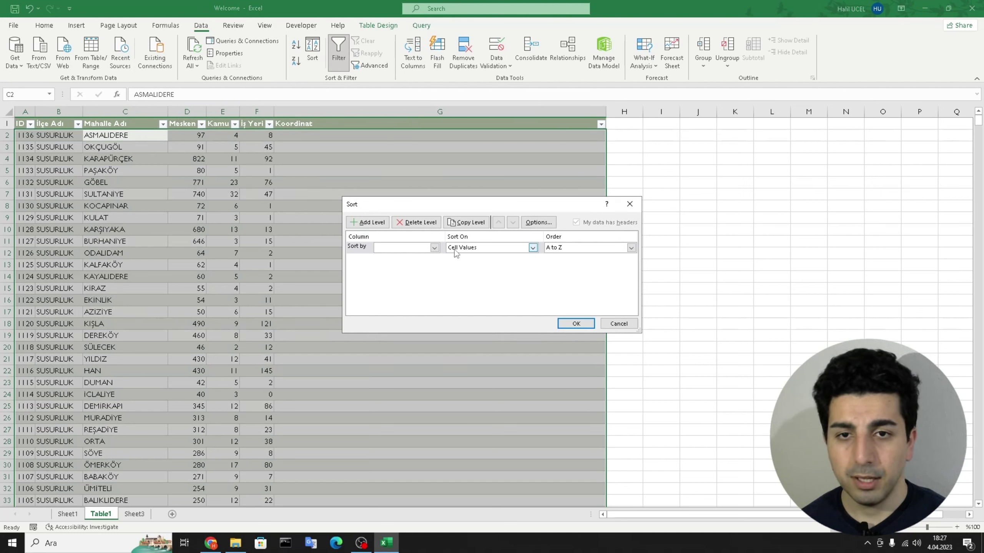
click(575, 320)
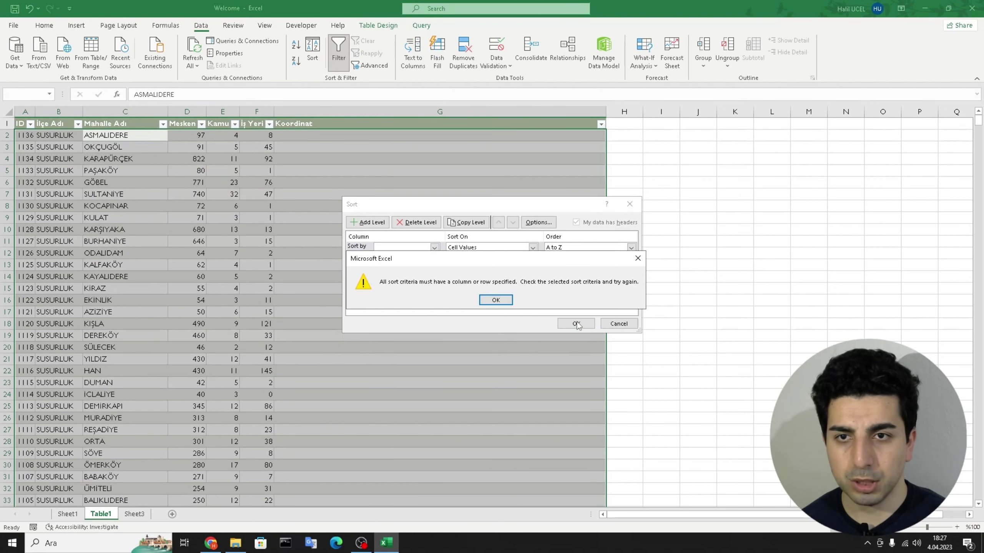
click(511, 303)
Sort by Mahalle Adı A to Z, sorting numbers and text separately
click(435, 247)
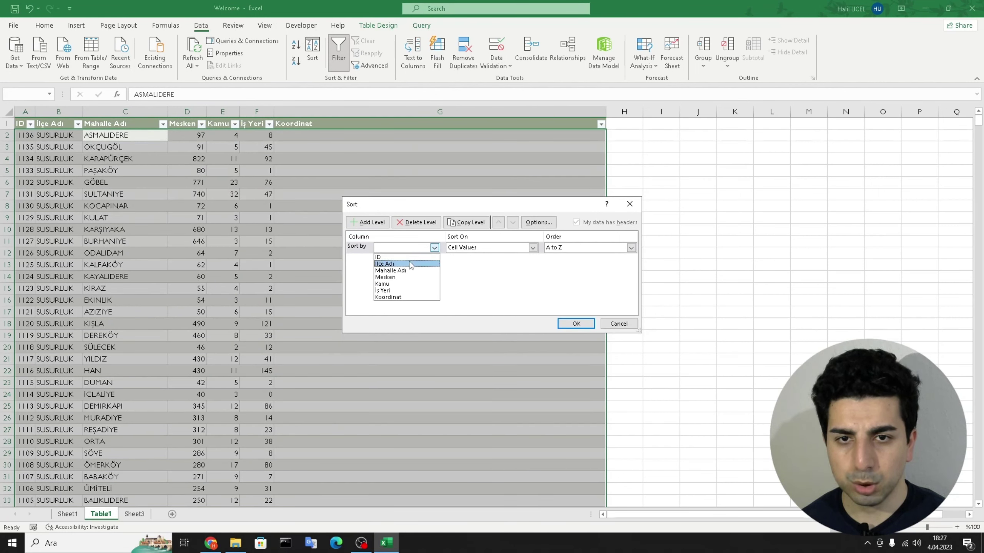
click(412, 264)
click(414, 249)
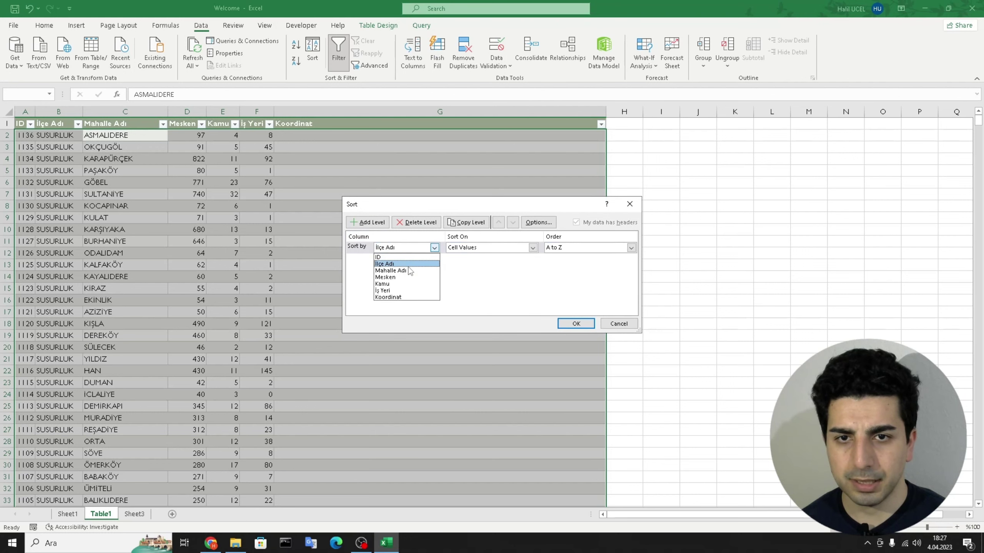
click(416, 270)
click(560, 322)
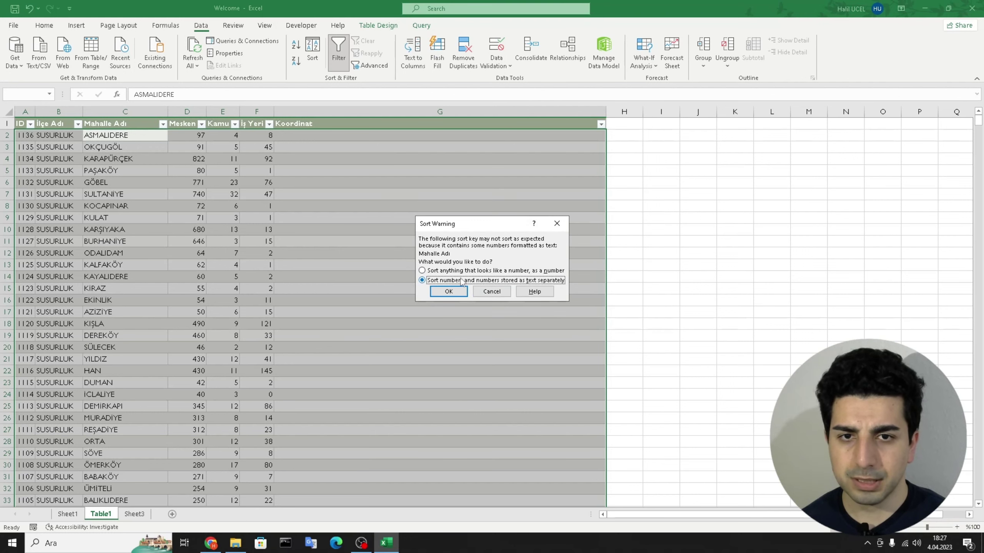
click(422, 281)
click(450, 320)
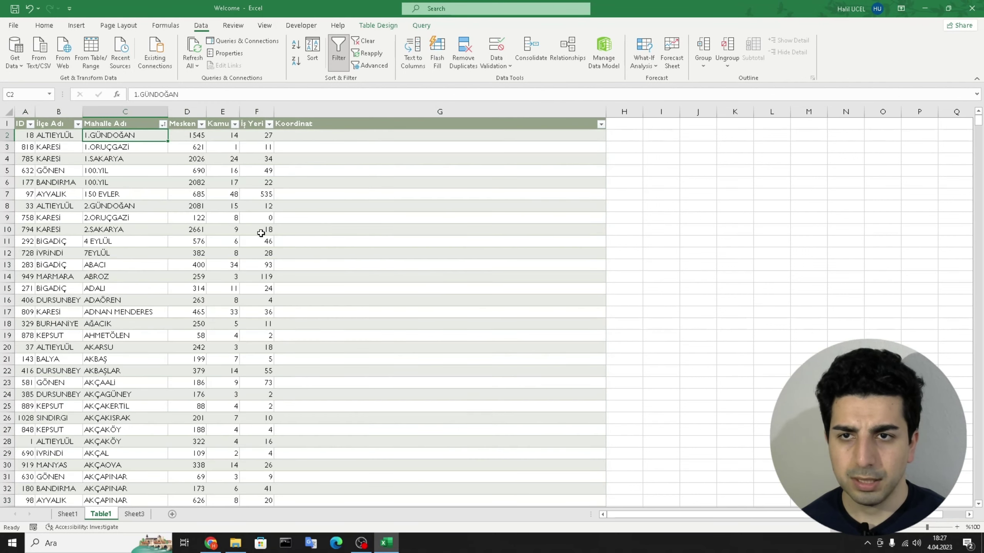
Reapply the Mahalle Adı A to Z custom sort and confirm the warning
click(129, 137)
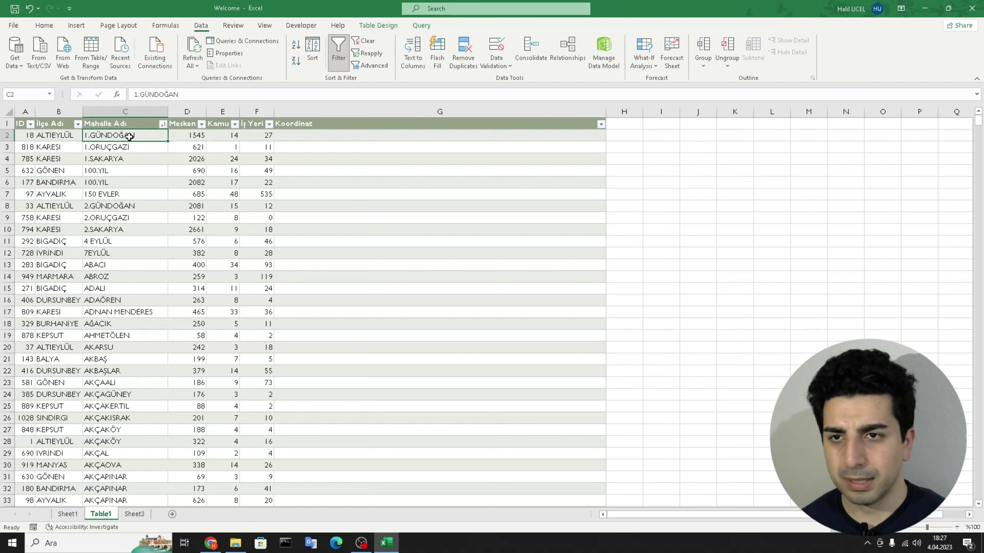
click(312, 54)
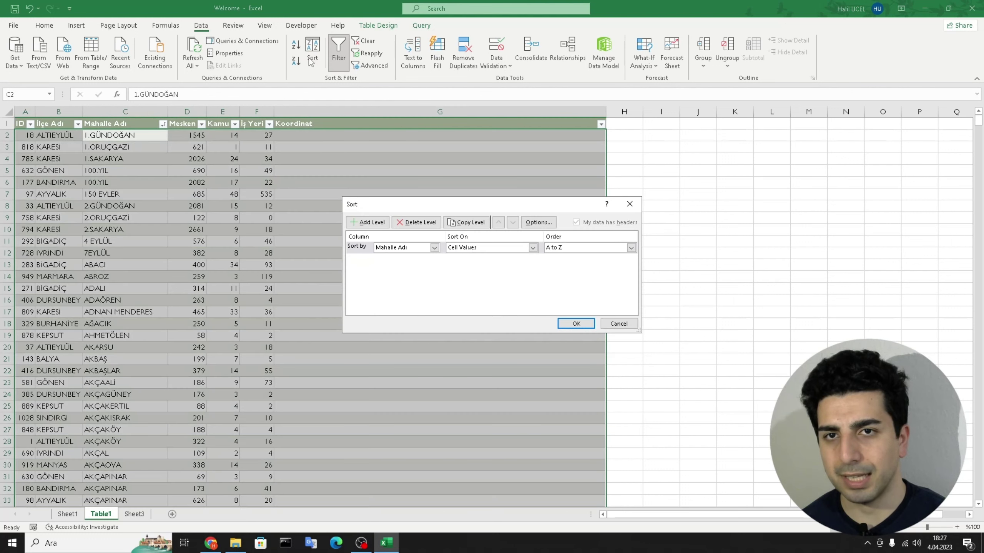
click(576, 324)
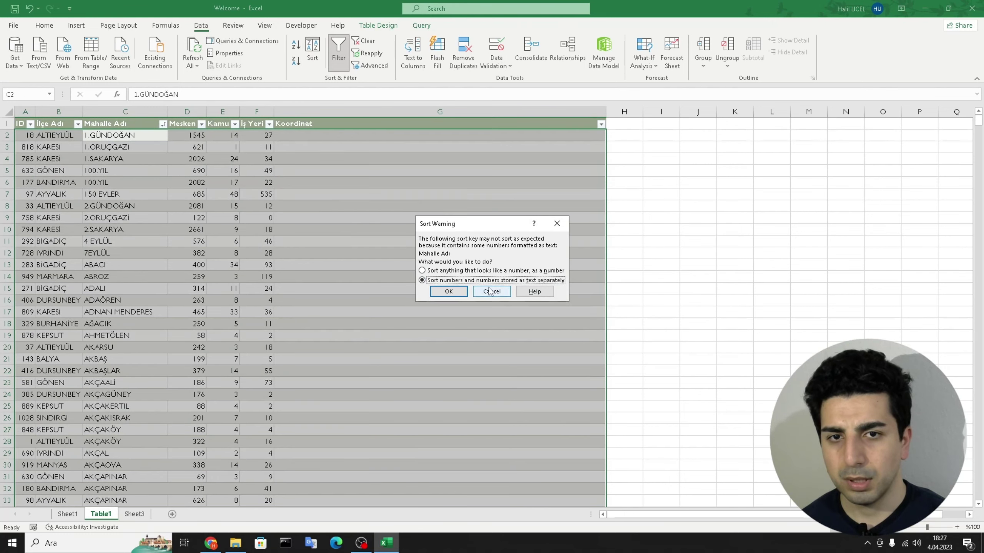
click(449, 291)
Quick-sort Koordinat ascending, then Mahalle Adı Z to A and back to A to Z
click(278, 170)
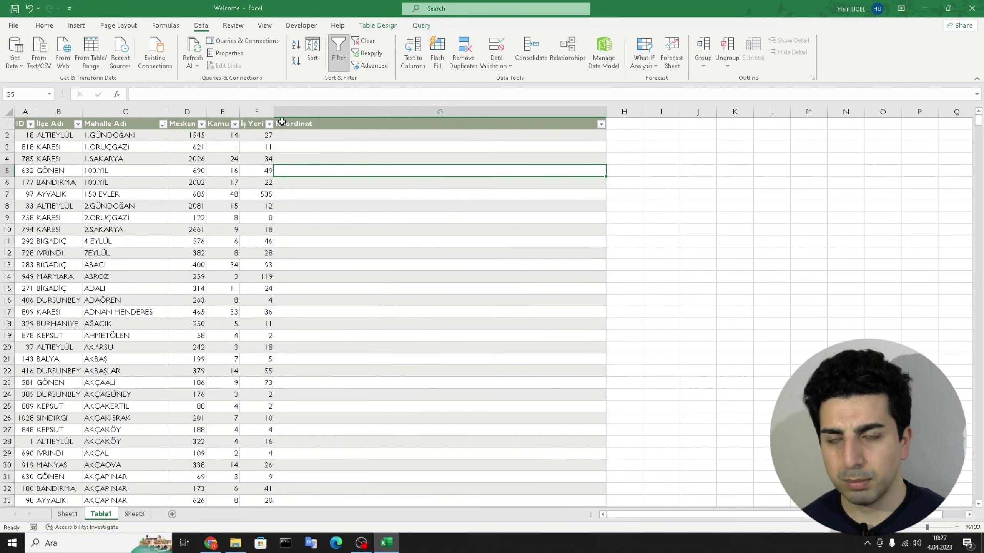
click(295, 45)
click(151, 135)
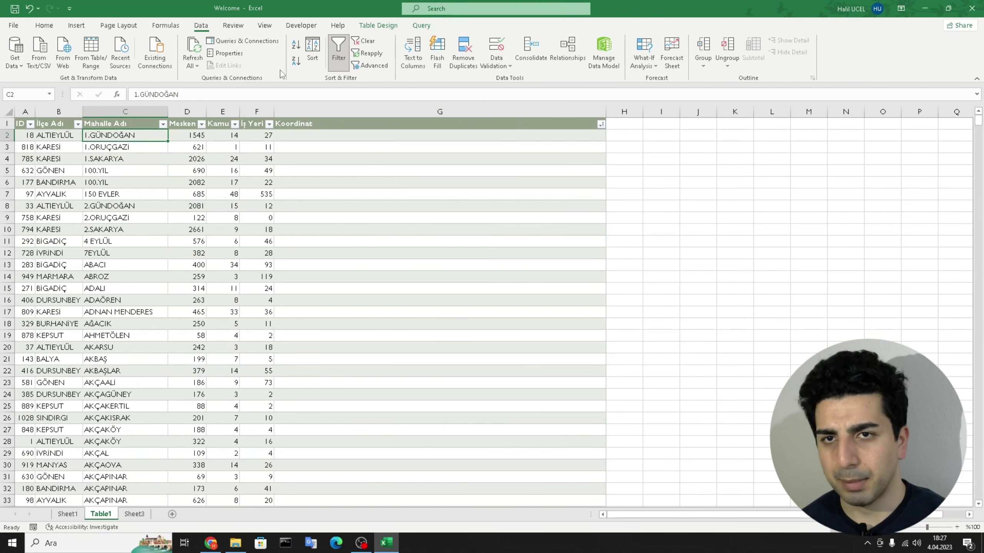
click(297, 61)
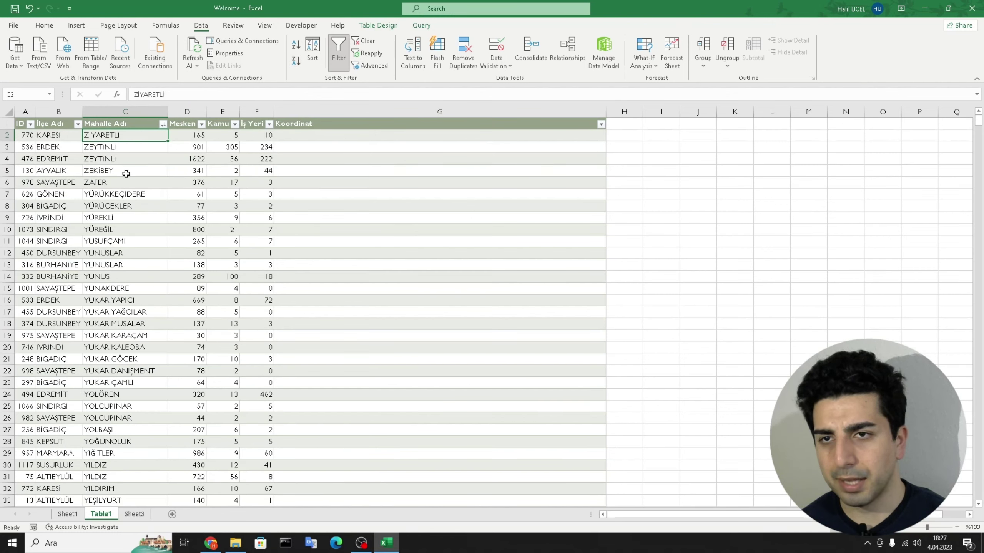
click(295, 44)
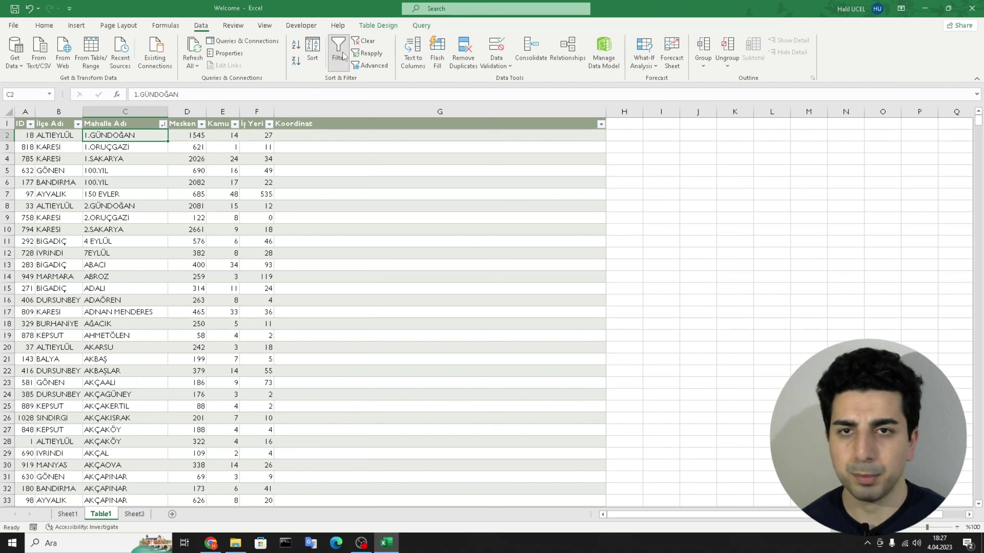
Select the header row A1:G1 and turn off the table's header filters
click(349, 135)
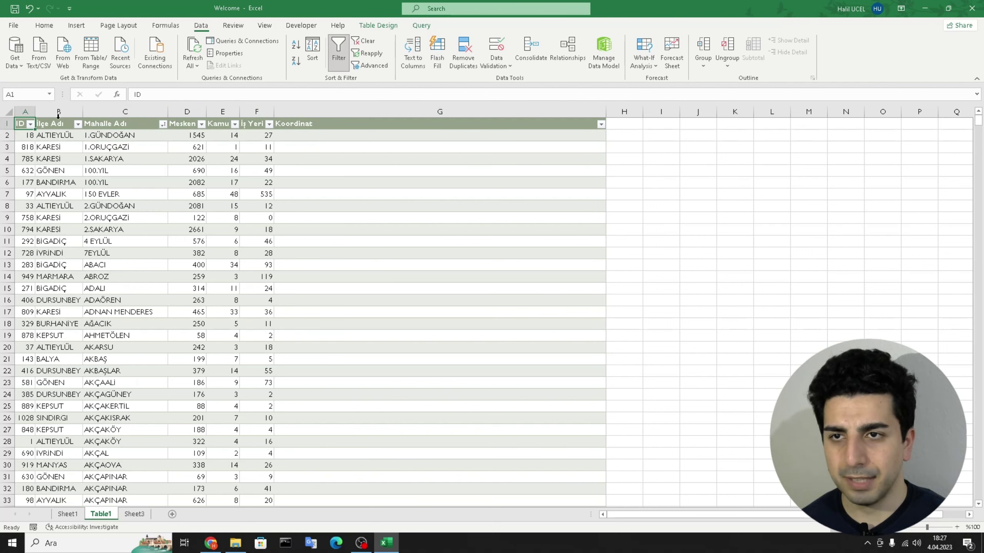
click(194, 170)
drag(20, 124, 596, 124)
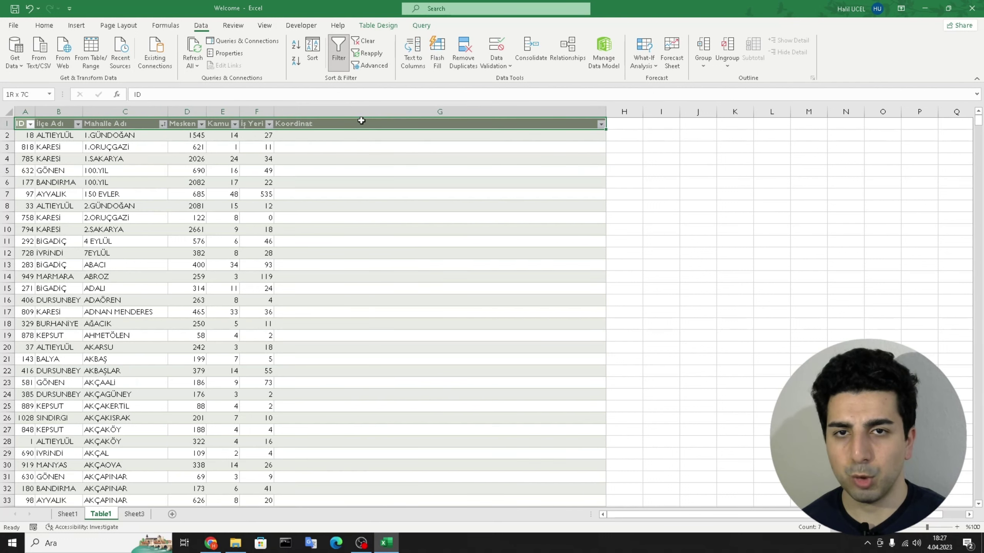
click(337, 52)
click(310, 159)
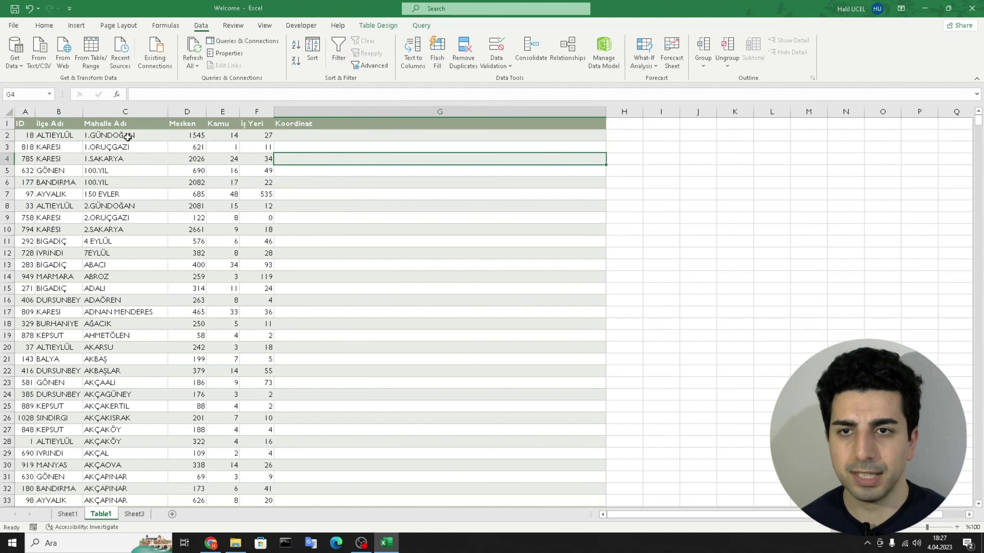
Reselect the header row and turn the header filters back on
mouse_move(23, 125)
mouse_down()
mouse_move(391, 131)
mouse_move(20, 124)
mouse_up()
click(403, 135)
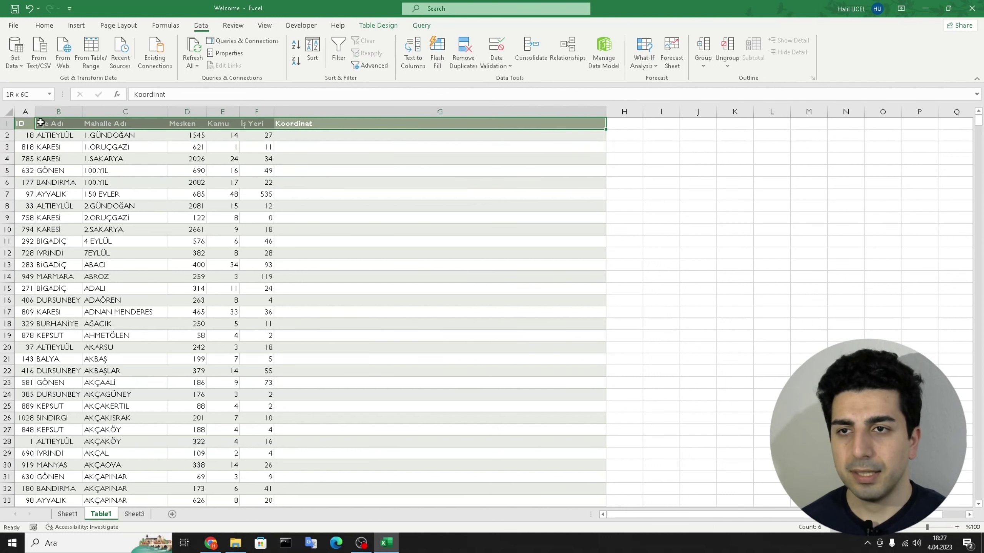
click(332, 46)
click(317, 183)
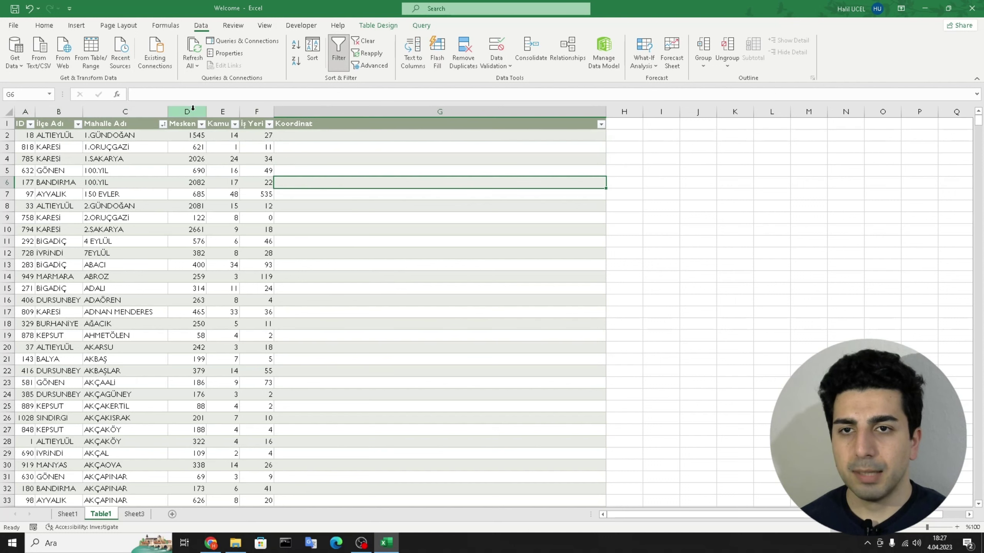
Filter the Kamu column to show only 1, then undo the filter
click(235, 124)
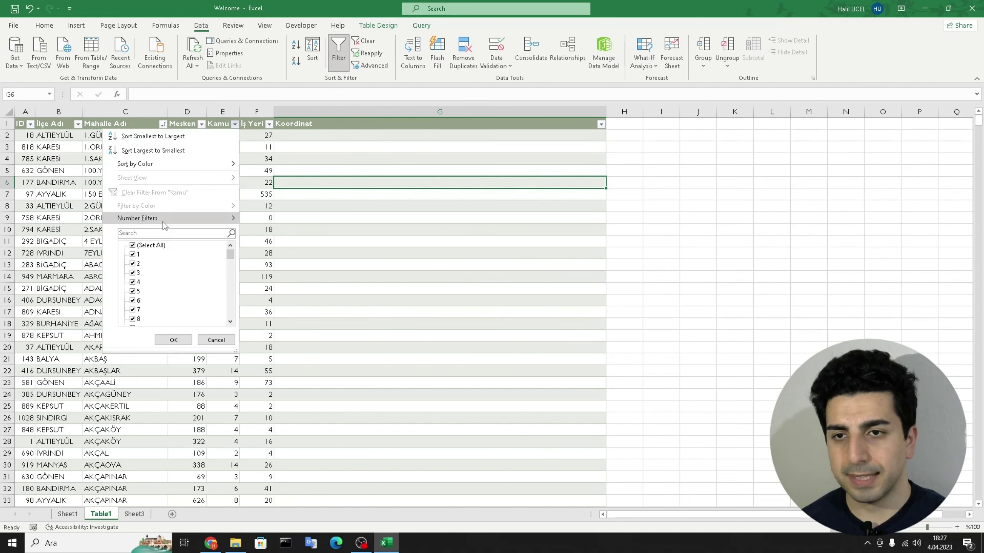
click(144, 247)
click(139, 254)
click(173, 340)
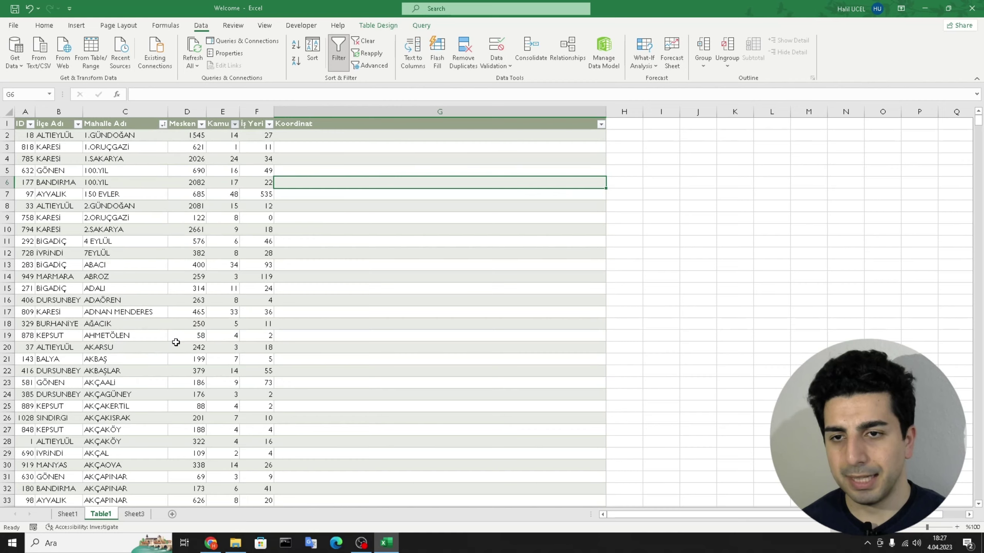
click(226, 171)
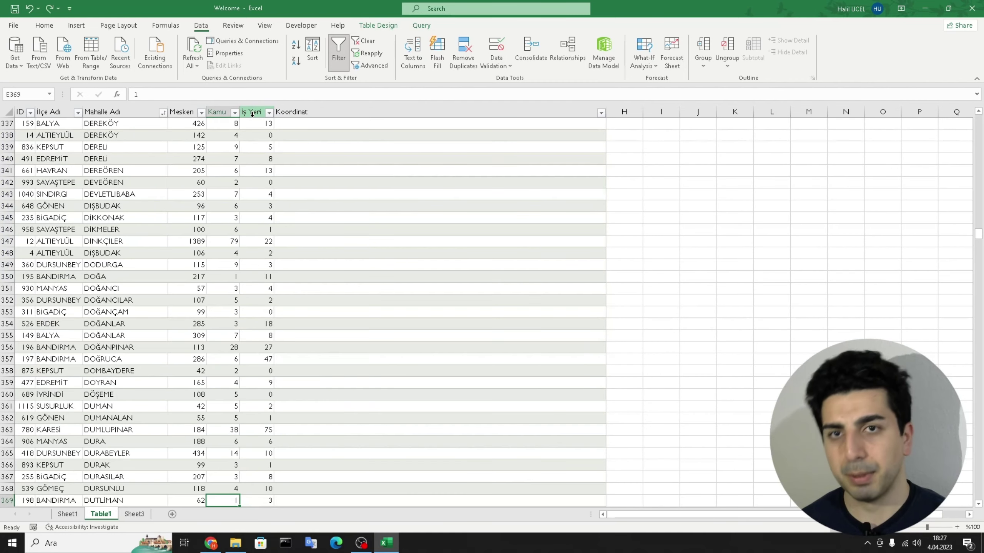
key(ctrl+z)
Return to the top of the table and select the ID header cell A1
click(341, 134)
key(Return)
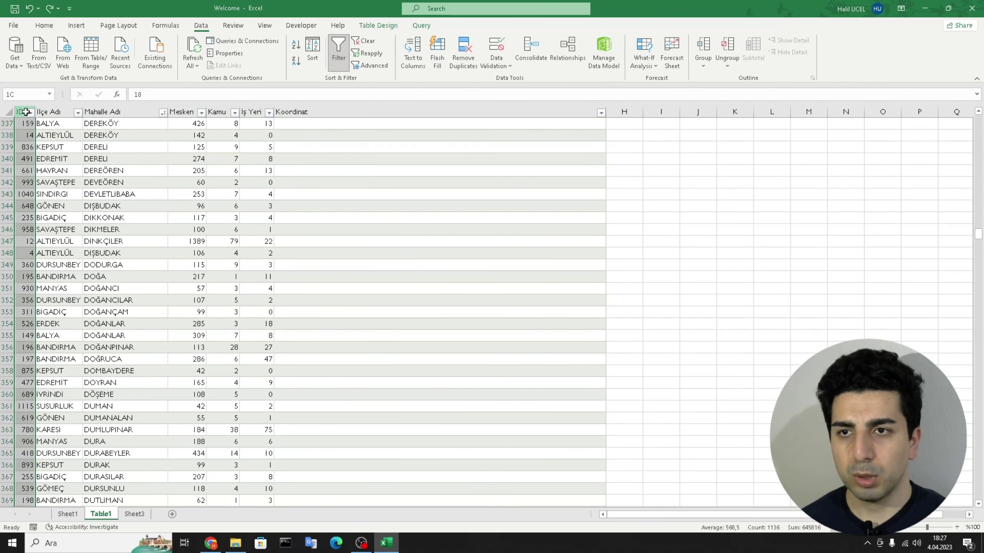
scroll(107, 158, up, 5)
scroll(69, 130, up, 9)
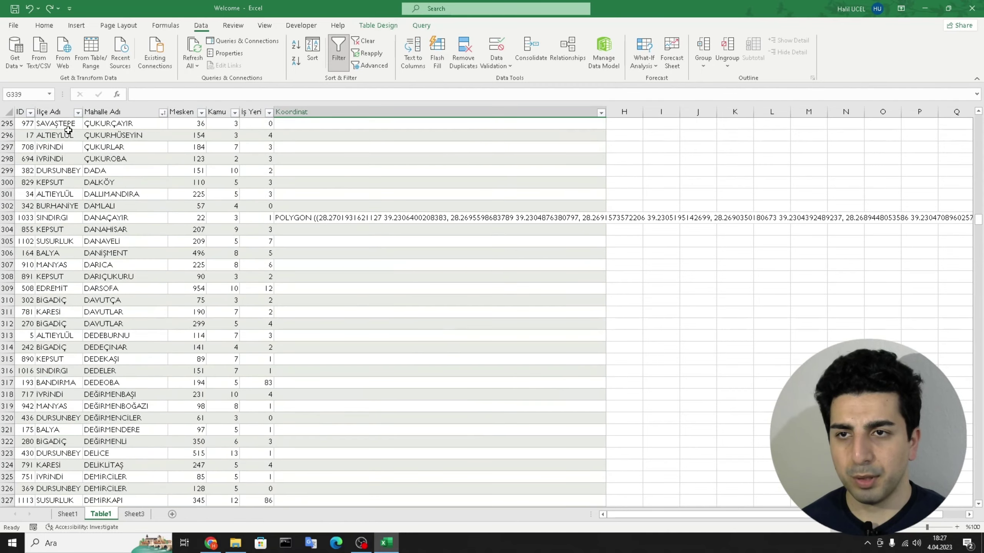
click(68, 135)
key(ctrl+Up)
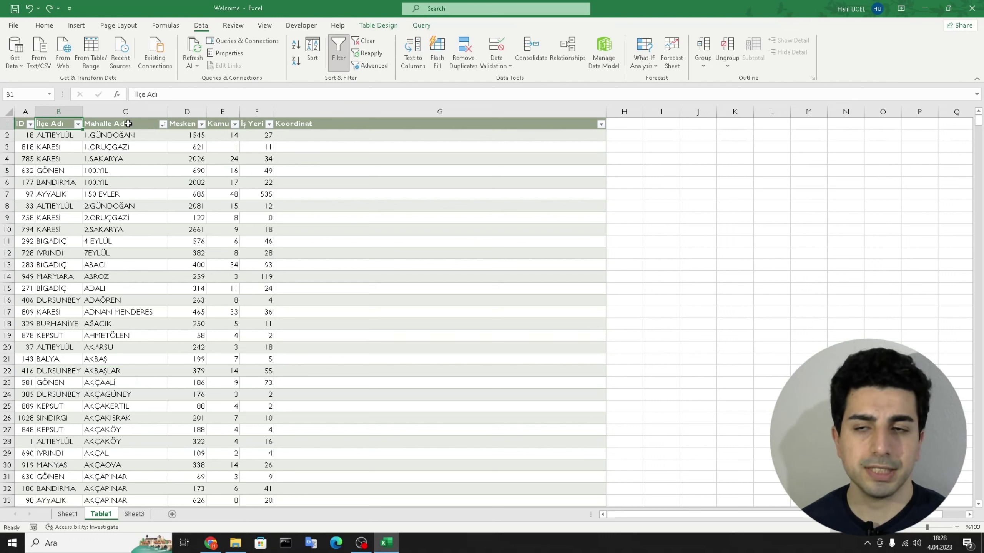
click(20, 125)
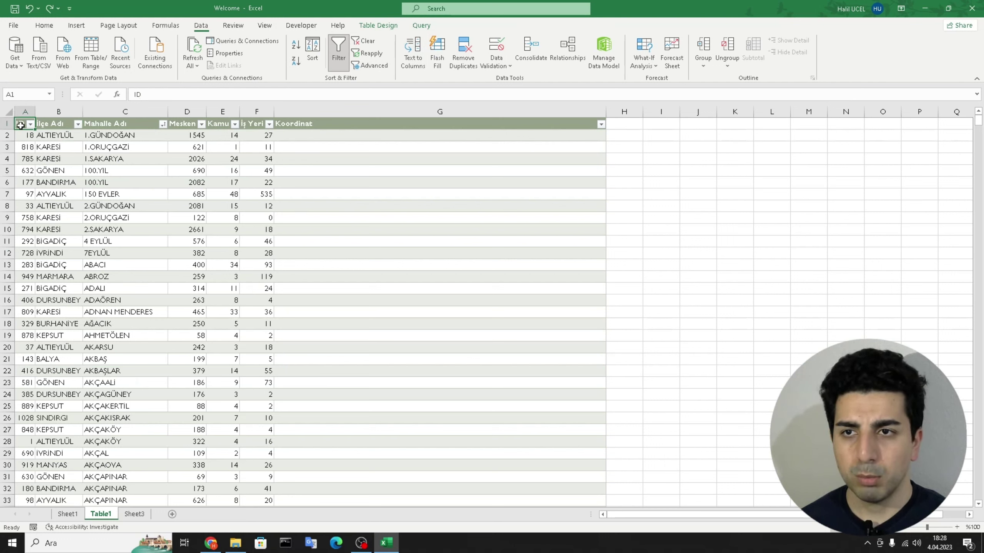
click(170, 159)
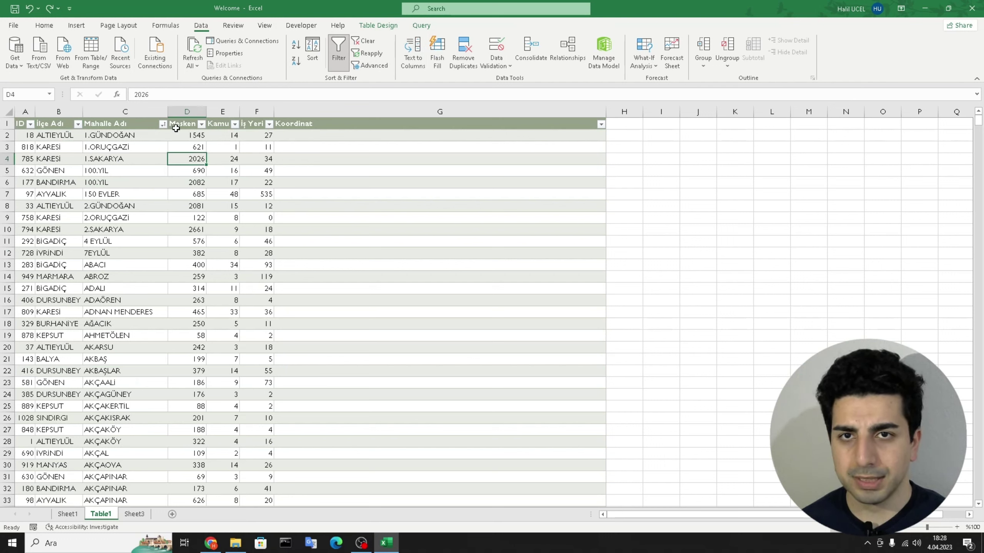
click(371, 41)
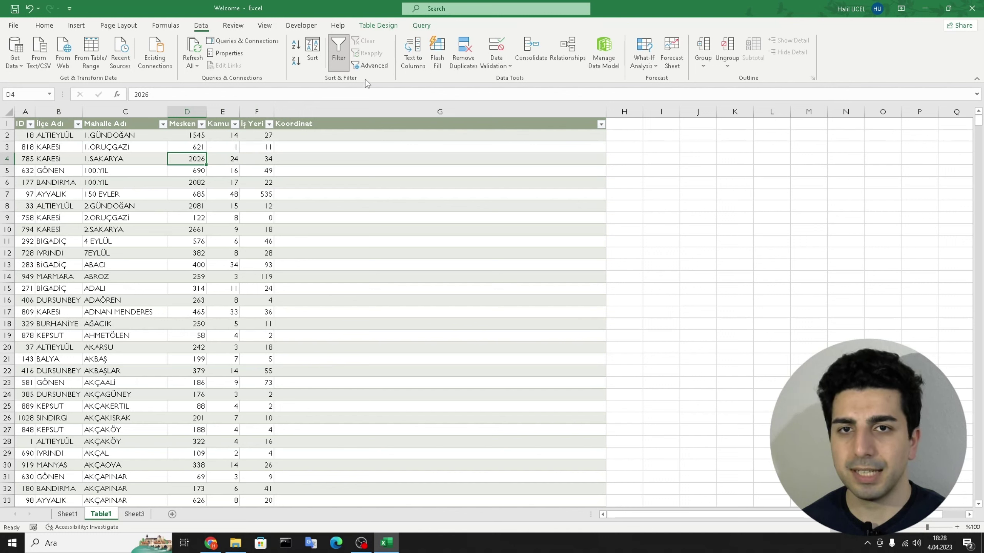
click(376, 67)
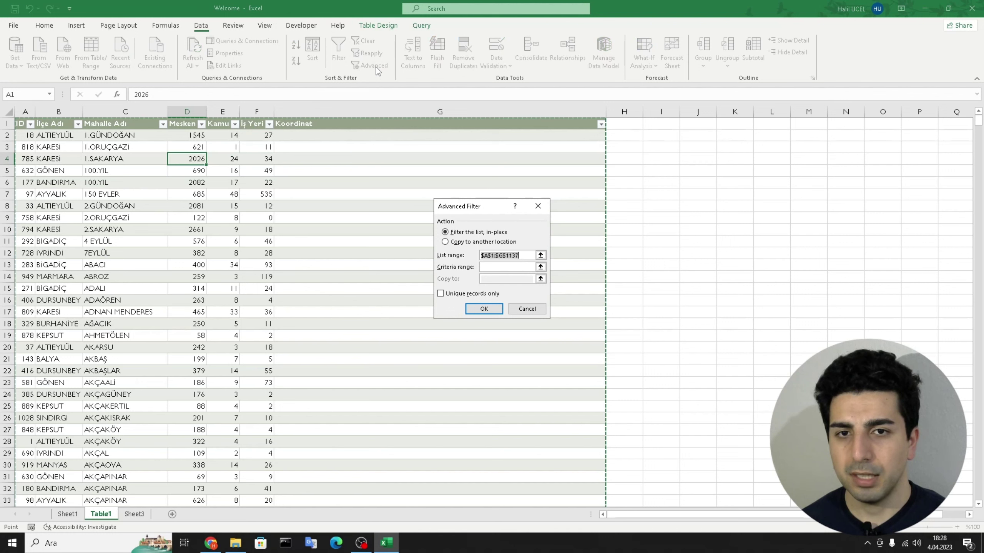
click(505, 242)
click(497, 234)
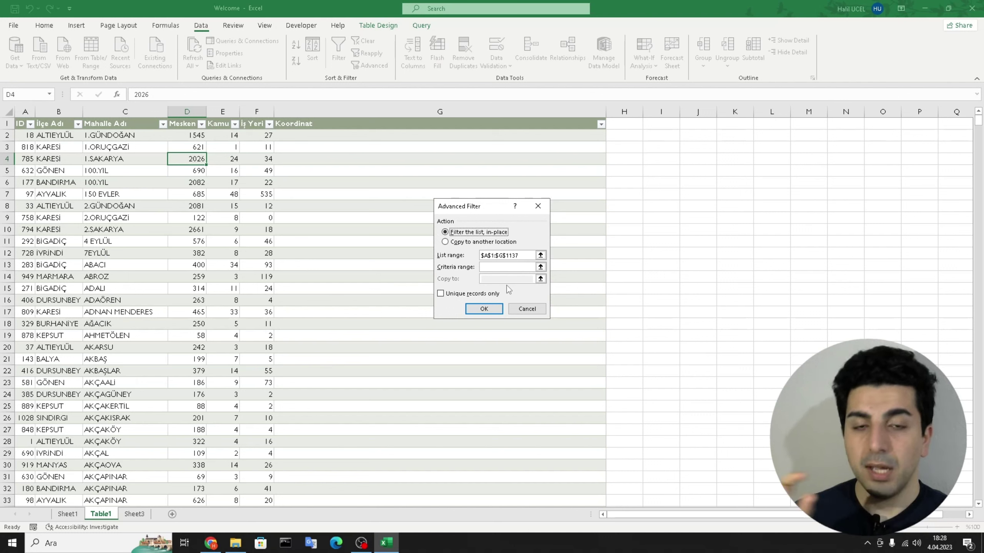
click(519, 309)
click(457, 241)
click(121, 148)
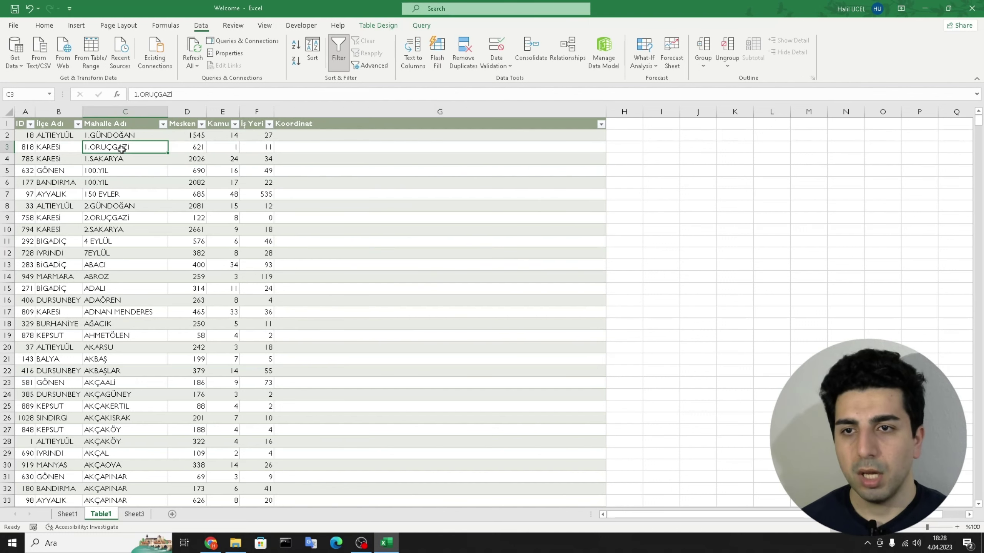
click(132, 194)
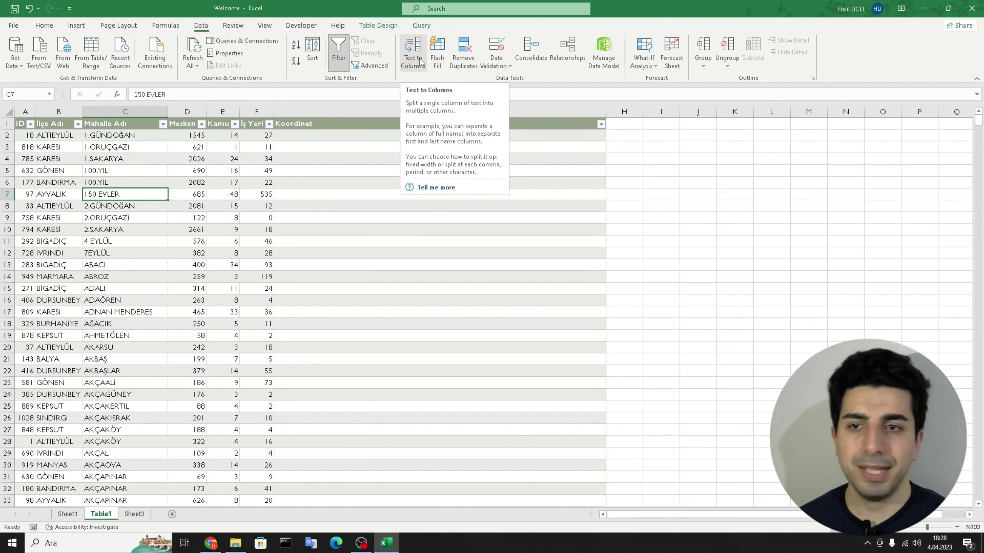
click(135, 117)
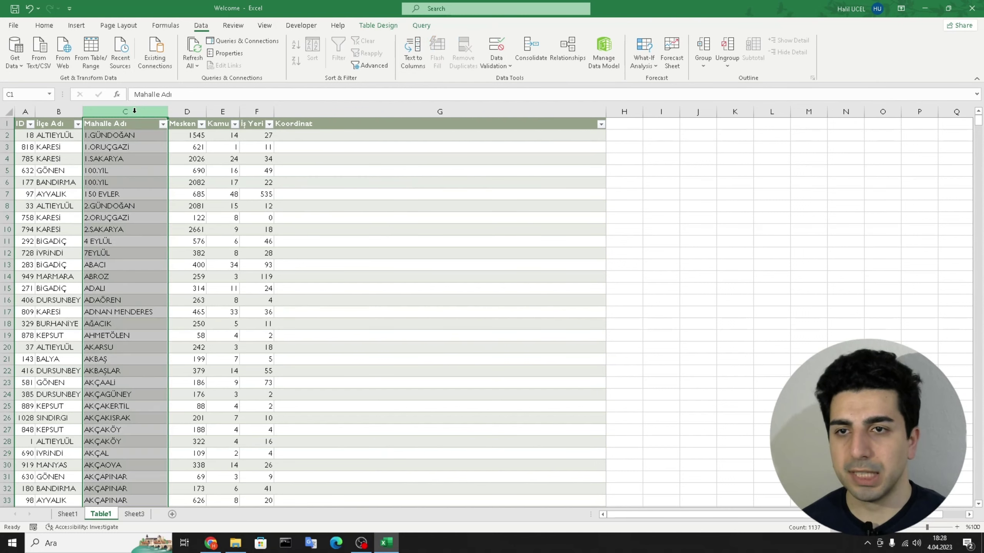
click(223, 194)
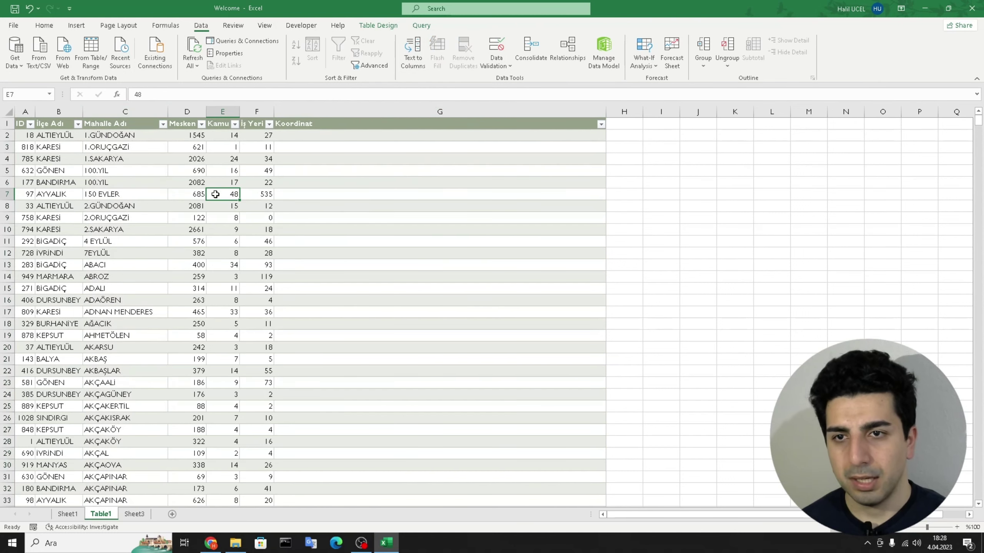
click(118, 209)
click(118, 312)
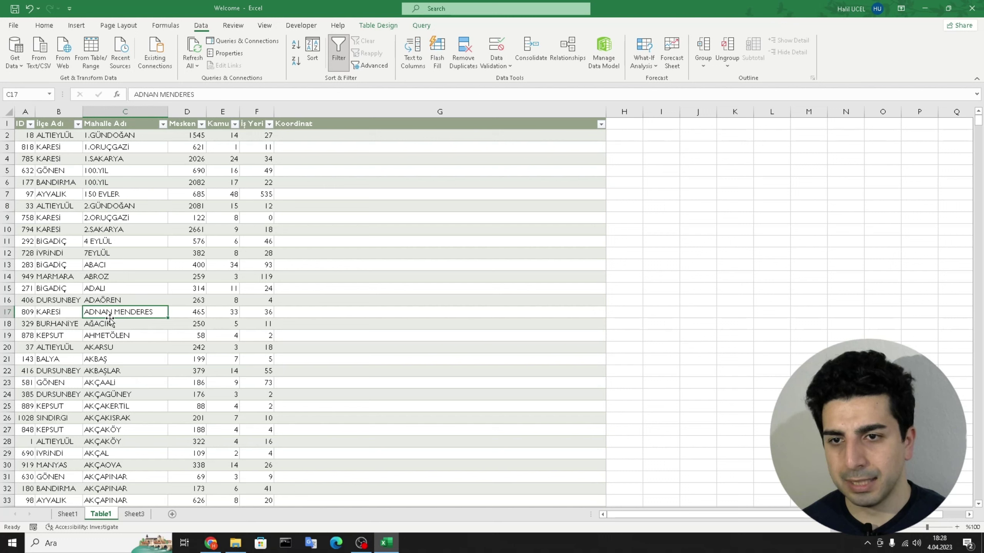
click(125, 111)
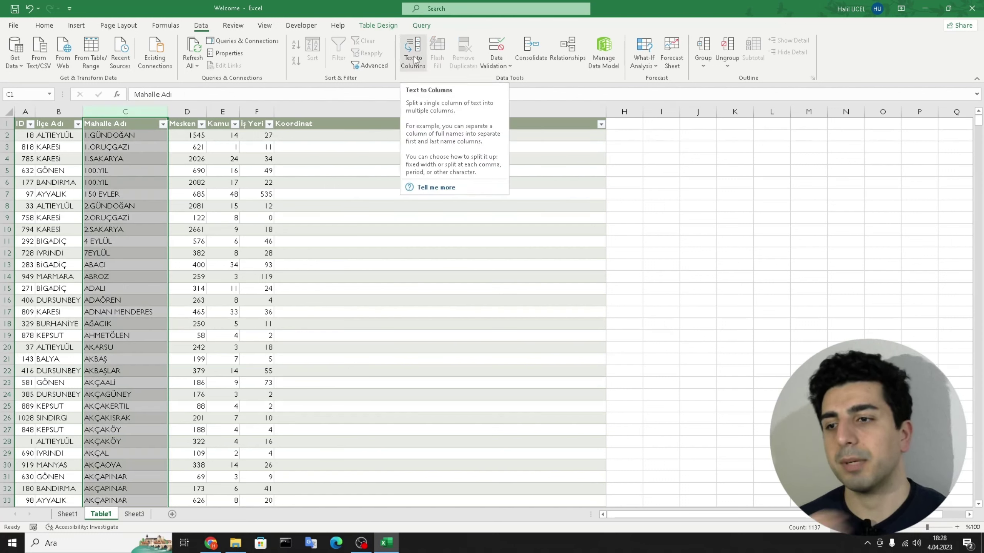
click(660, 252)
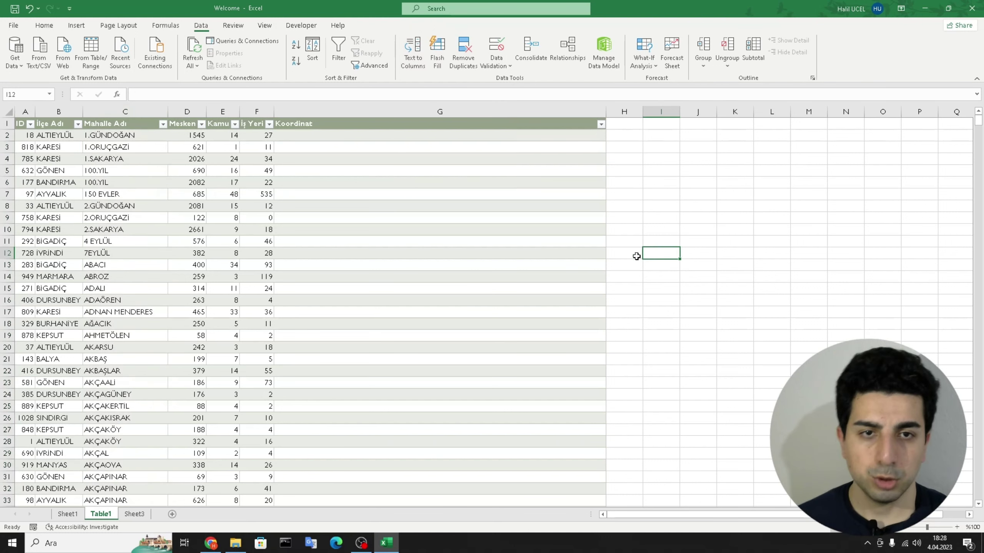
On Sheet3, enter three people's full names in A2, A3 and A4, then select column A
click(135, 514)
click(33, 137)
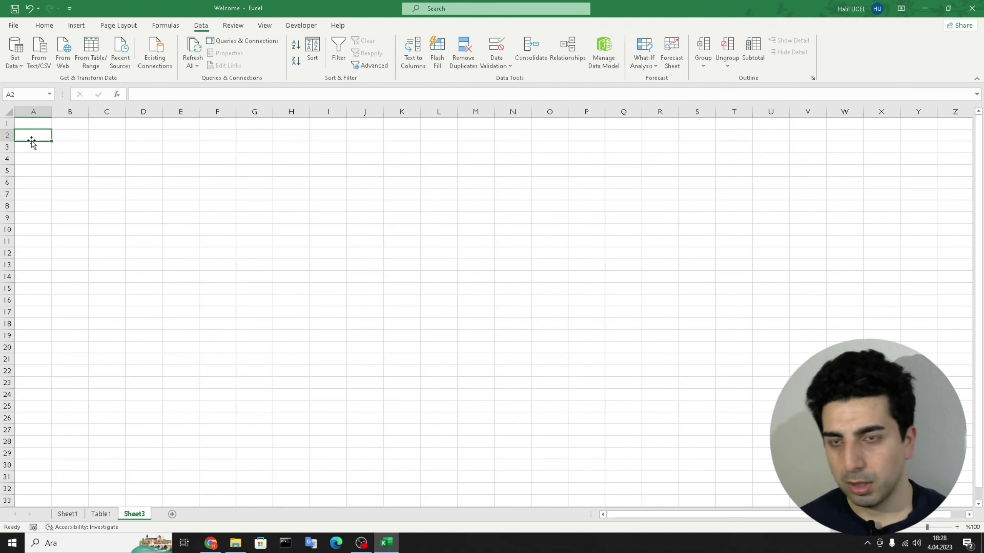
text(halil ücel)
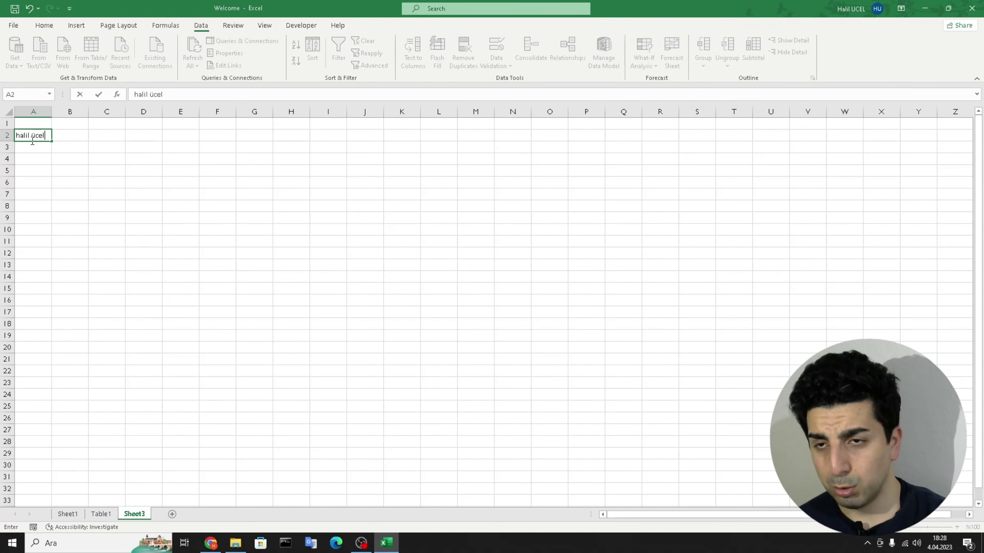
key(Return)
text(hilal u)
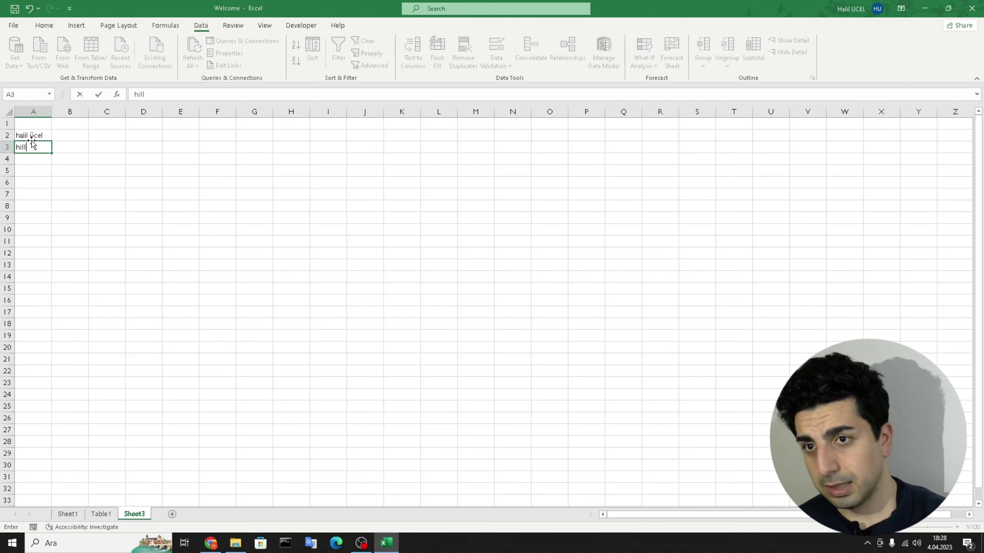
text(zan)
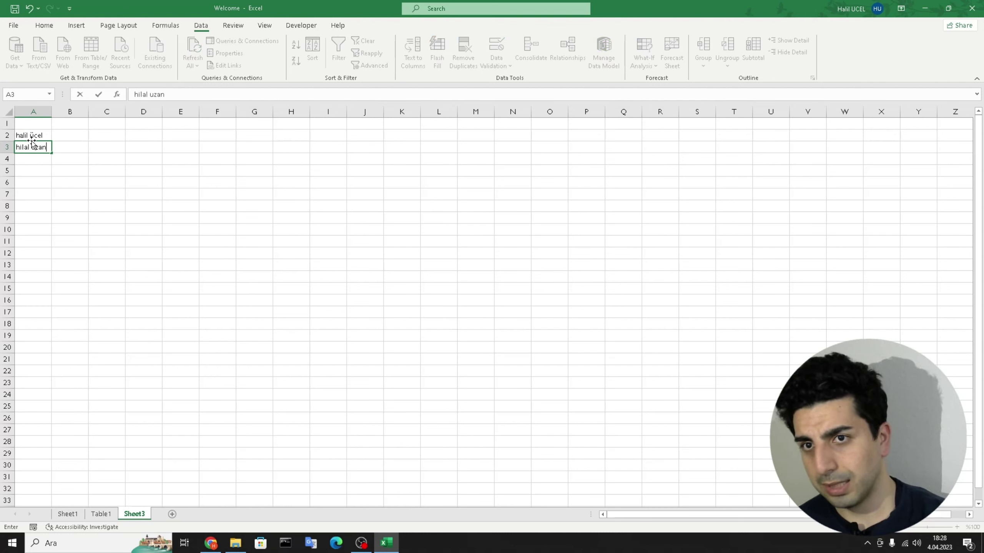
key(Return)
text(fatih)
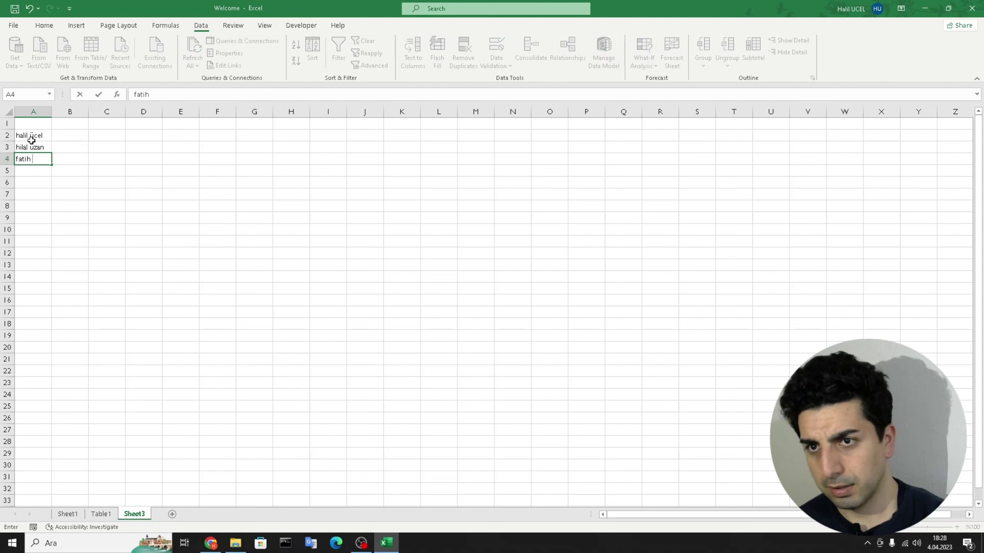
text( savaş)
key(Return)
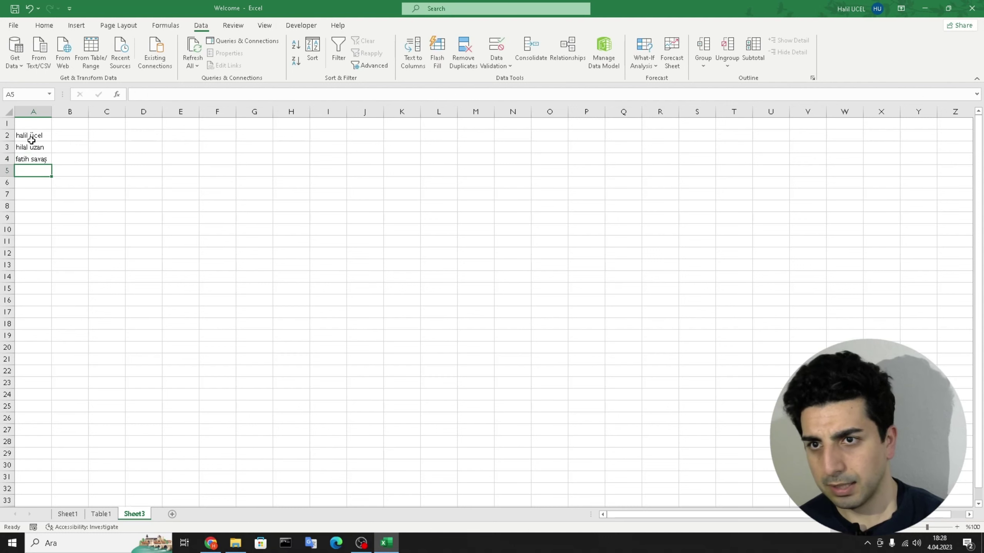
click(34, 111)
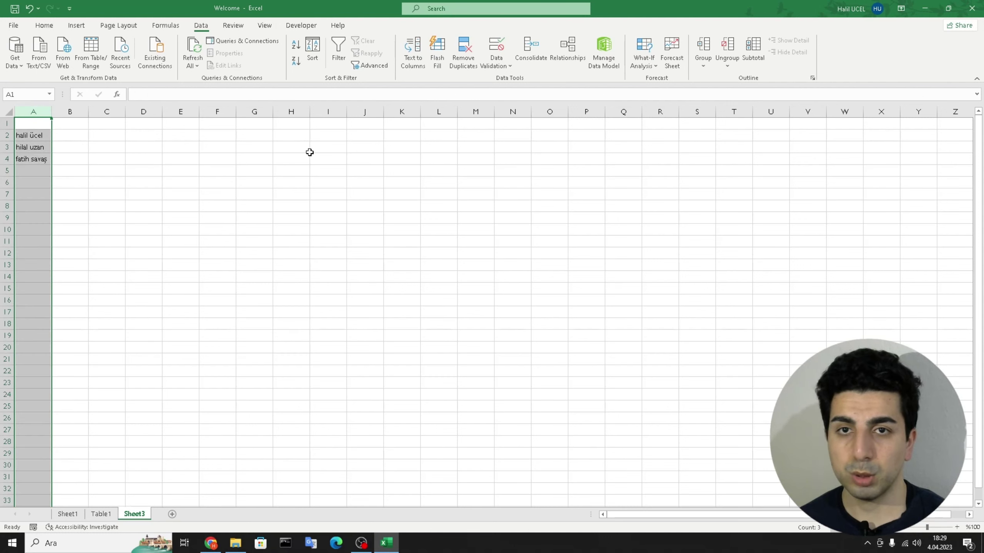
Run Text to Columns on column A using the Space delimiter, with Semicolon unticked
click(419, 58)
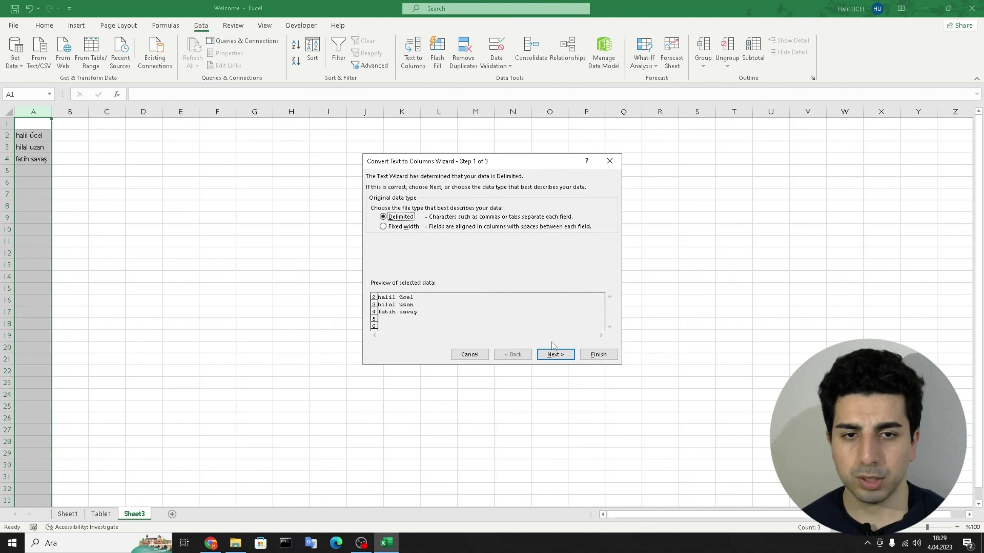
click(553, 354)
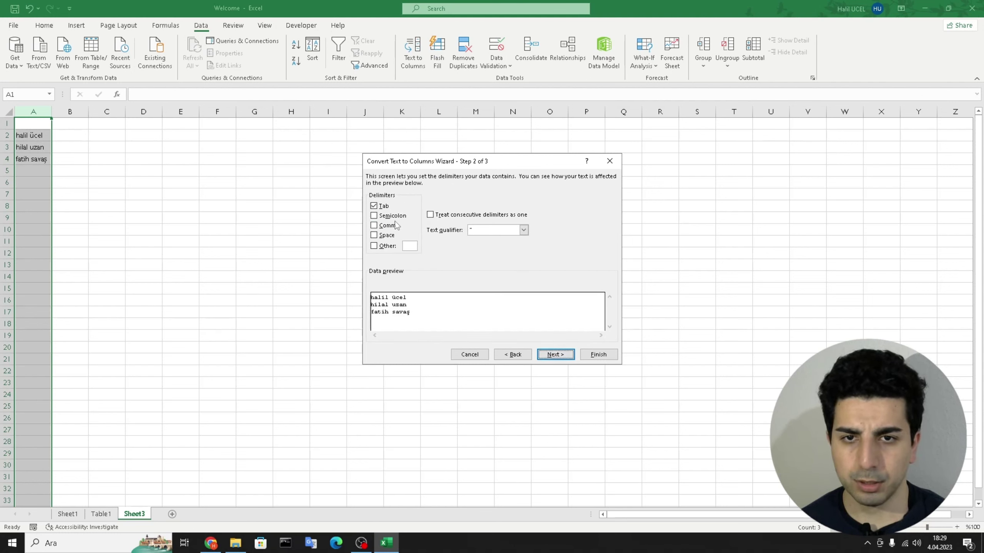
click(385, 235)
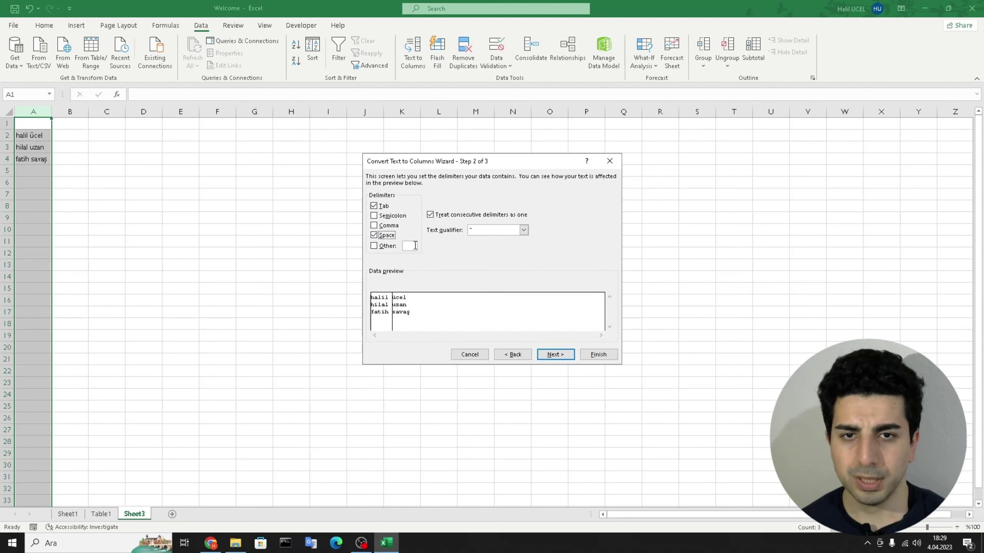
click(390, 218)
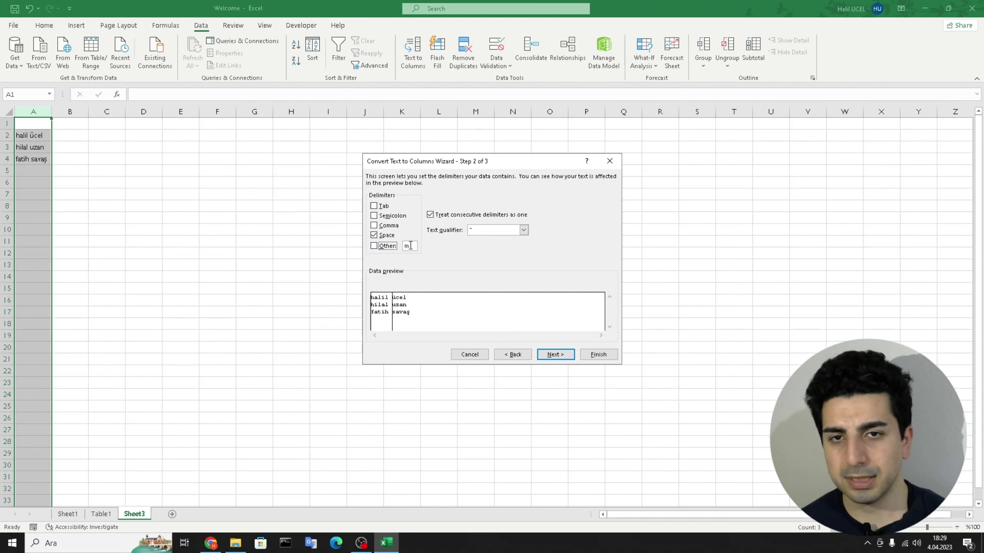
click(555, 354)
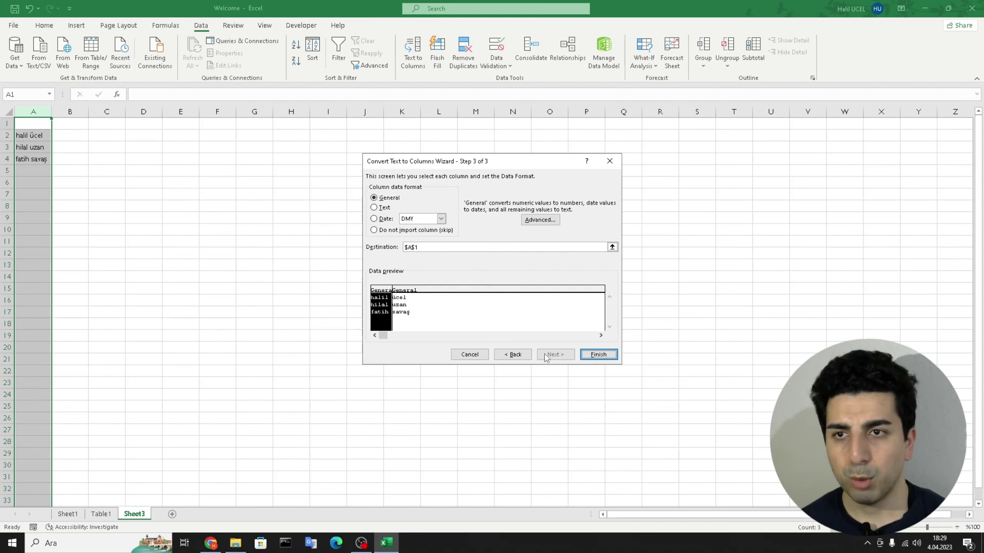
click(584, 354)
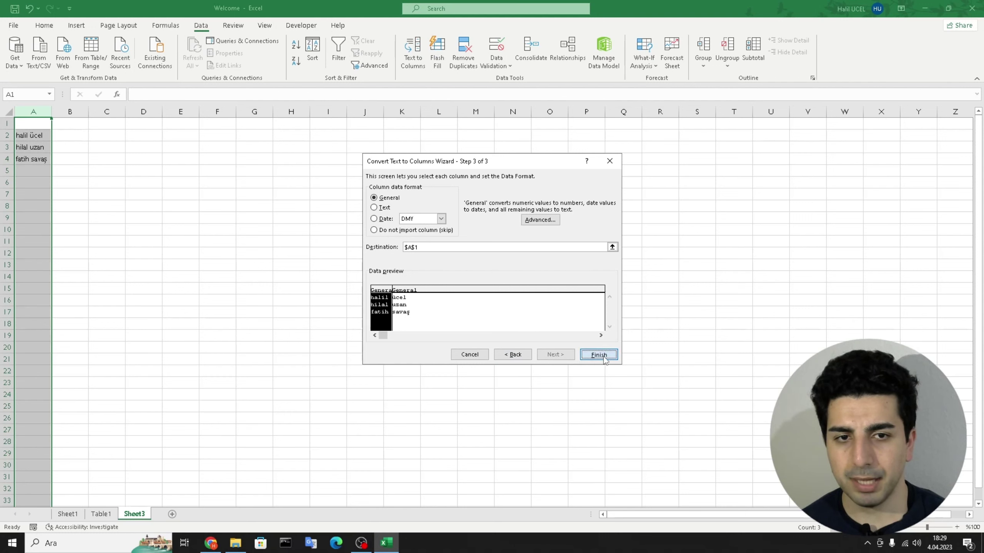
Inspect the split results: surnames in column B and the unsplit name in A4
click(250, 248)
click(36, 115)
click(69, 123)
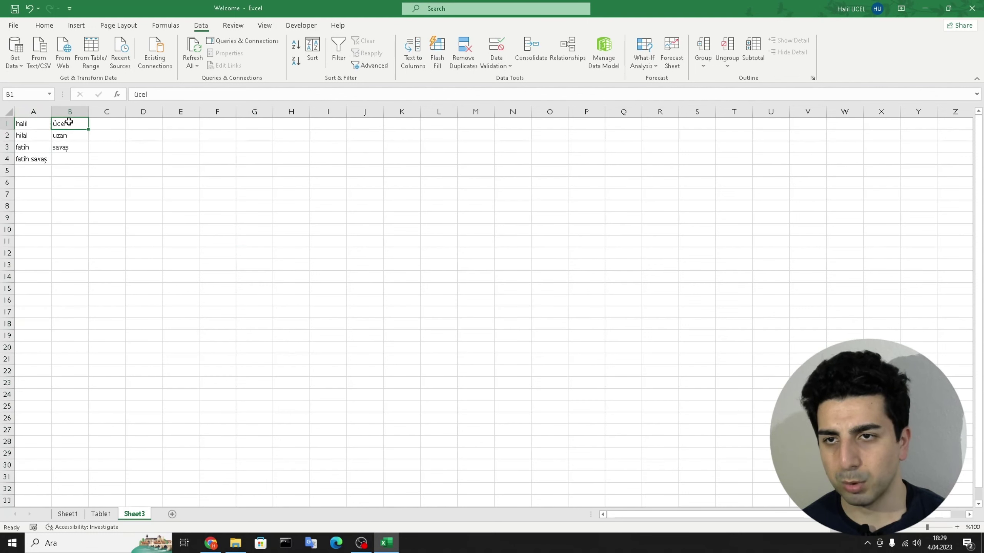
click(69, 157)
click(45, 158)
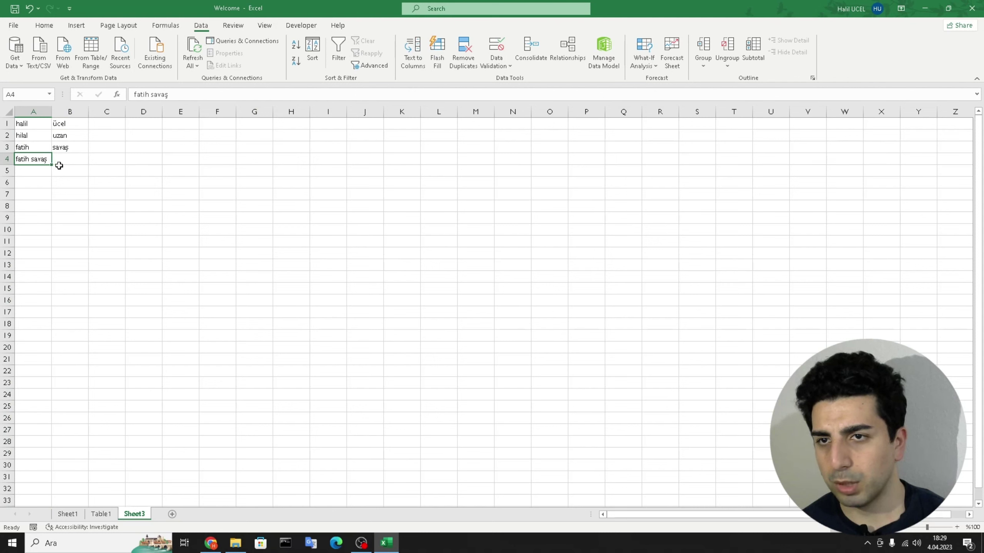
click(64, 167)
click(41, 152)
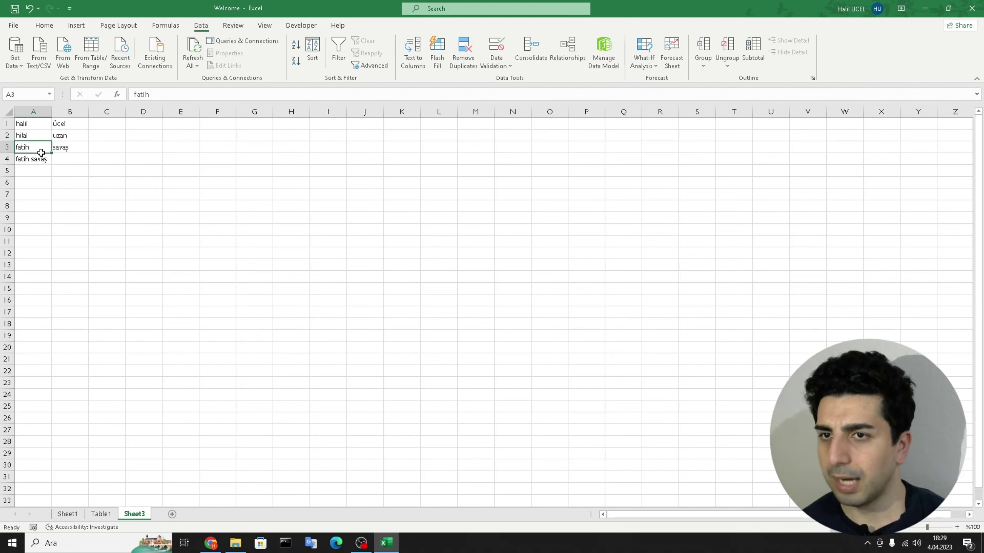
click(7, 122)
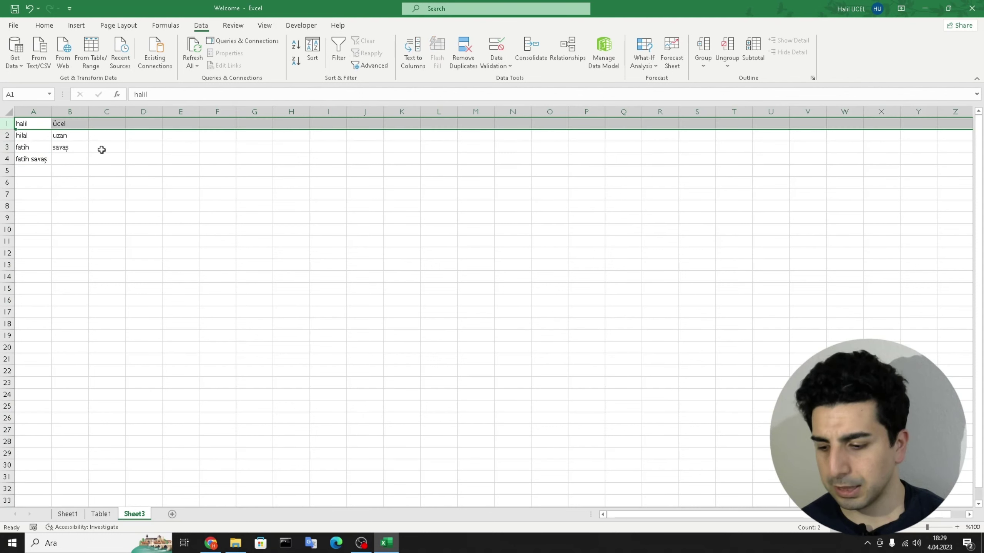
Undo and redo the Text to Columns split to compare before and after
key(ctrl+z)
click(36, 125)
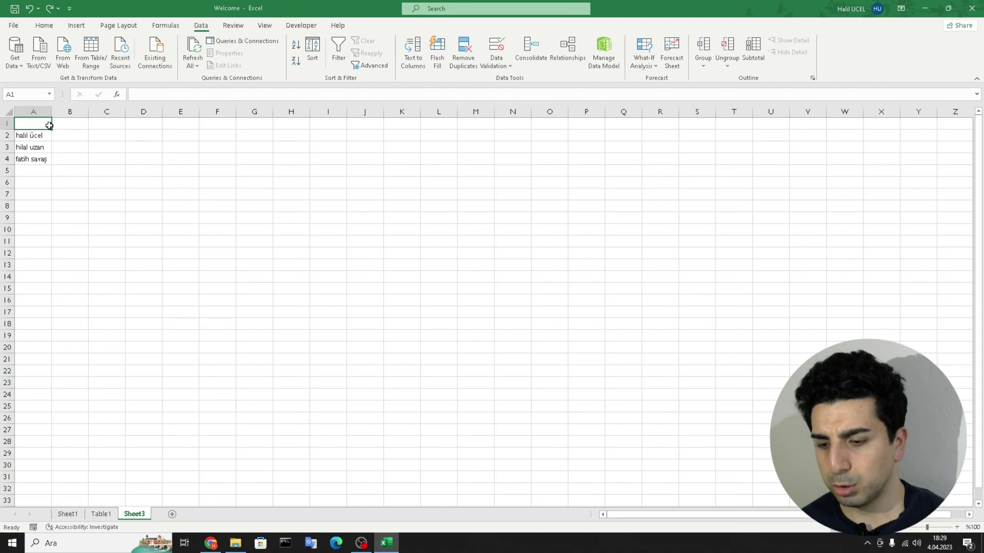
key(ctrl+y)
Delete the leftover full name from A4, then select cell C1
click(88, 151)
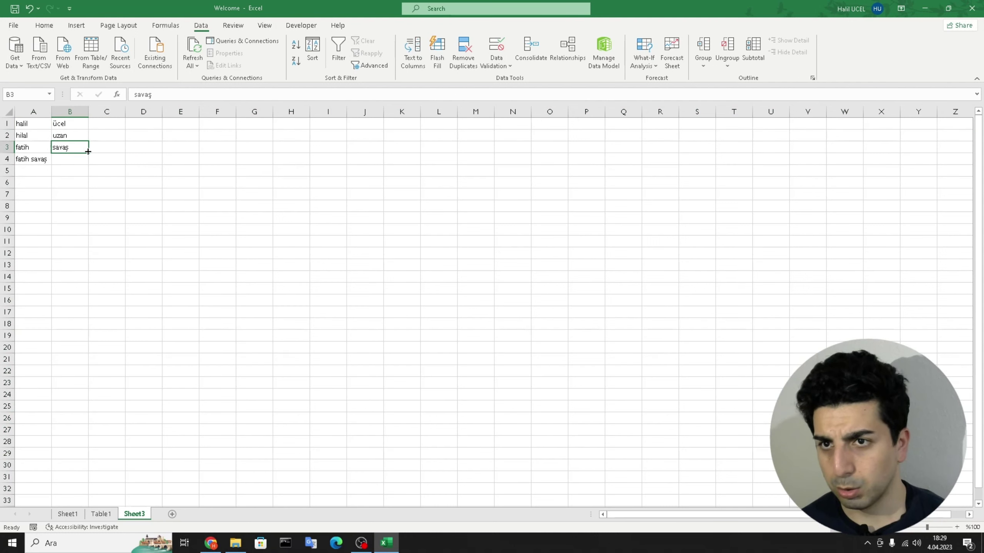
click(31, 160)
key(Delete)
click(110, 170)
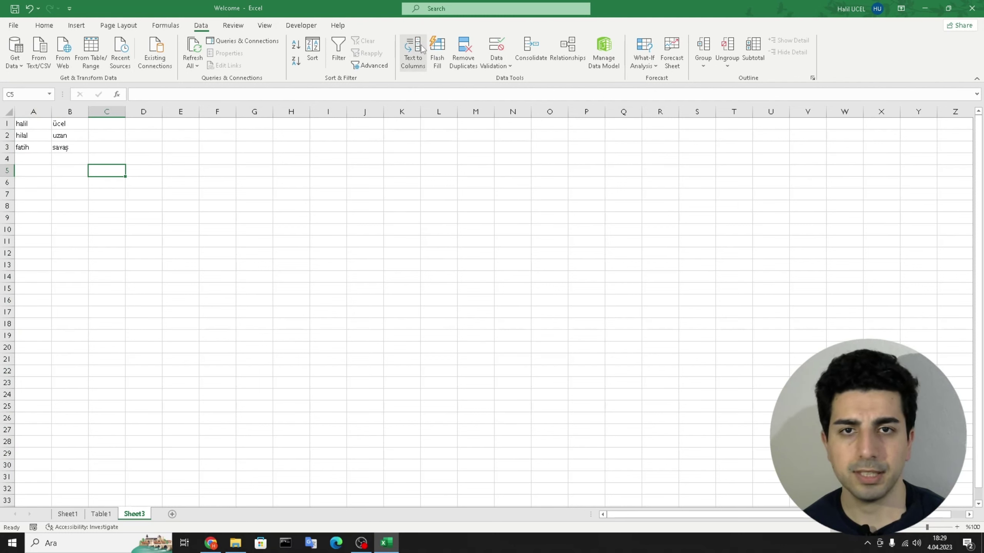
click(208, 151)
click(33, 111)
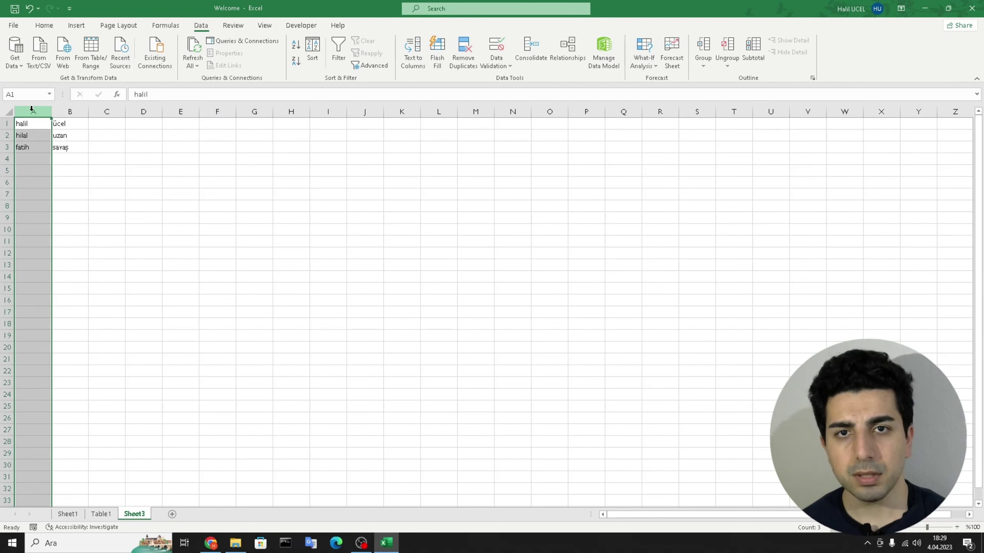
click(148, 134)
click(41, 111)
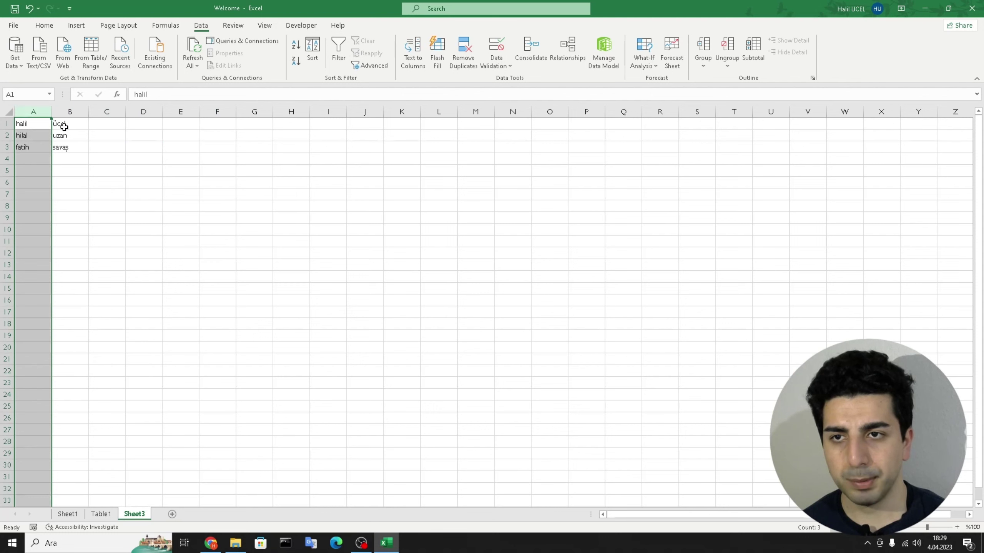
click(102, 125)
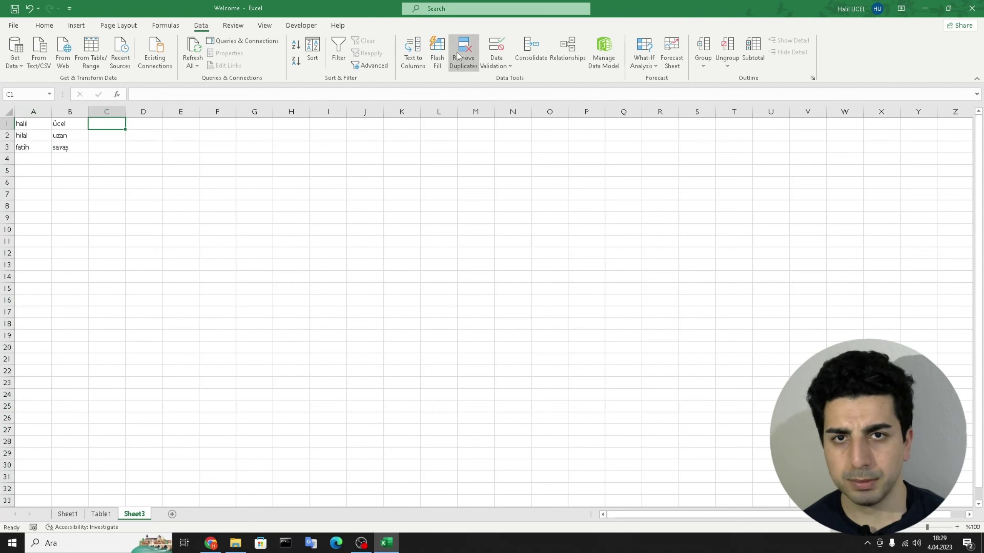
Cancel Remove Duplicates and dismiss Flash Fill's no-pattern warning on empty column C
click(458, 66)
key(Escape)
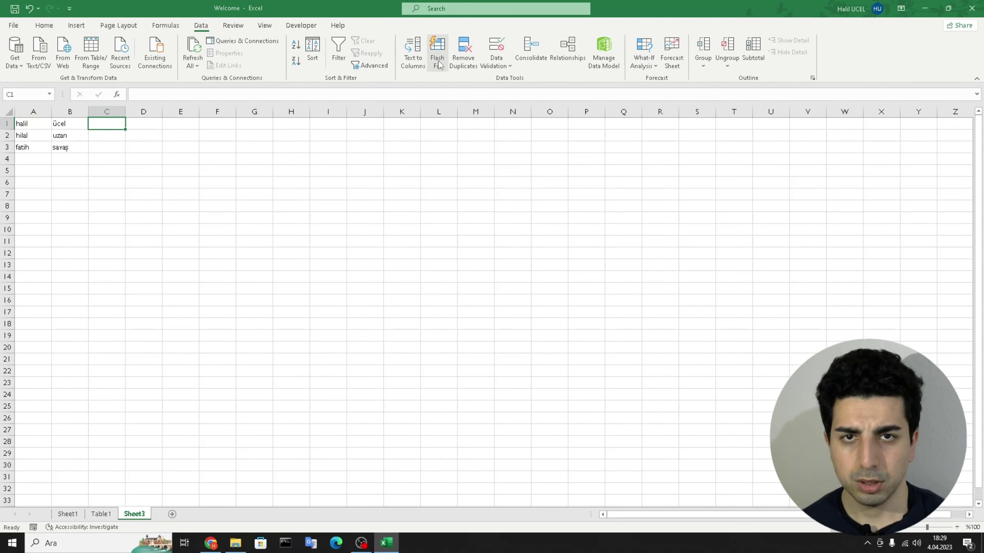
click(437, 62)
click(495, 303)
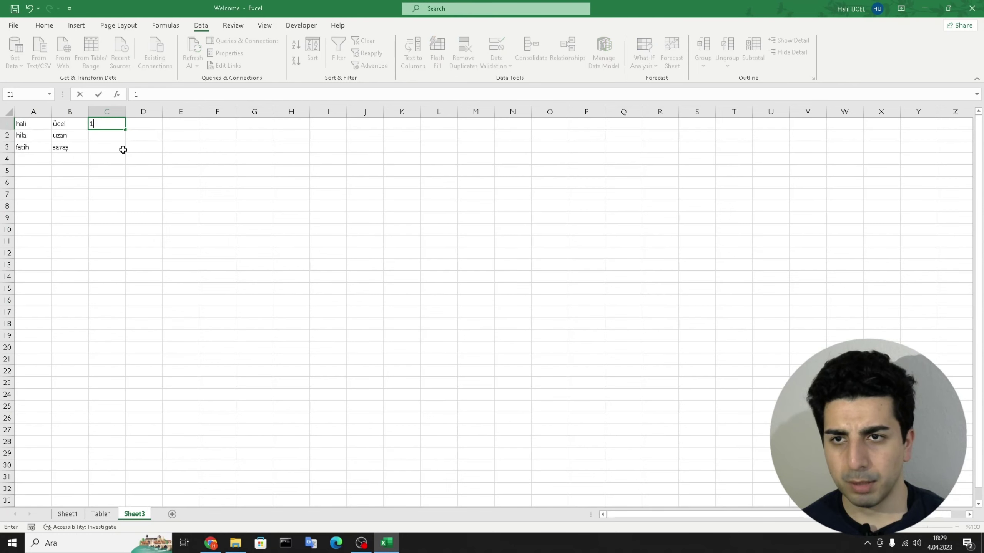
Enter 1 in C1 and Flash Fill column C, checking cells C1 to C3
text(1)
click(114, 137)
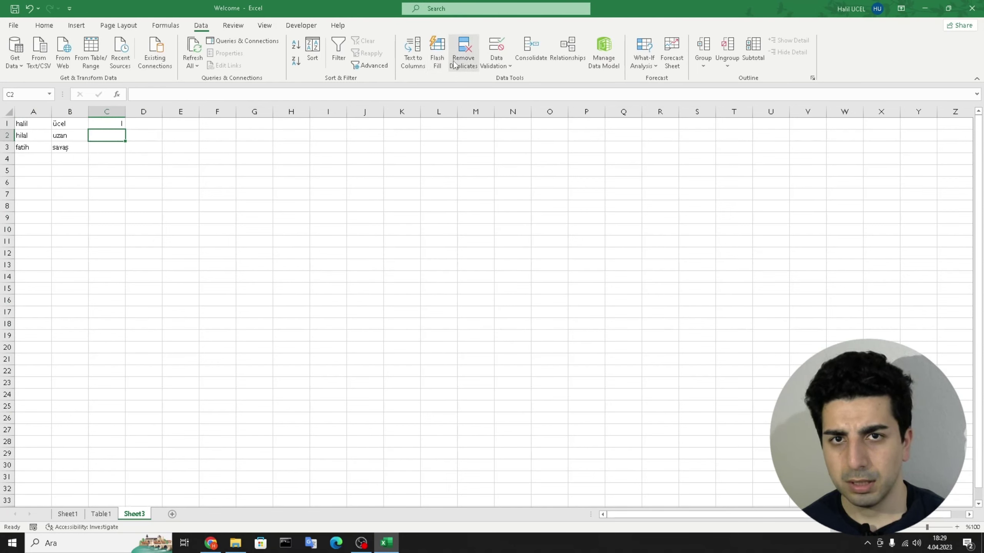
click(438, 62)
click(173, 137)
click(119, 124)
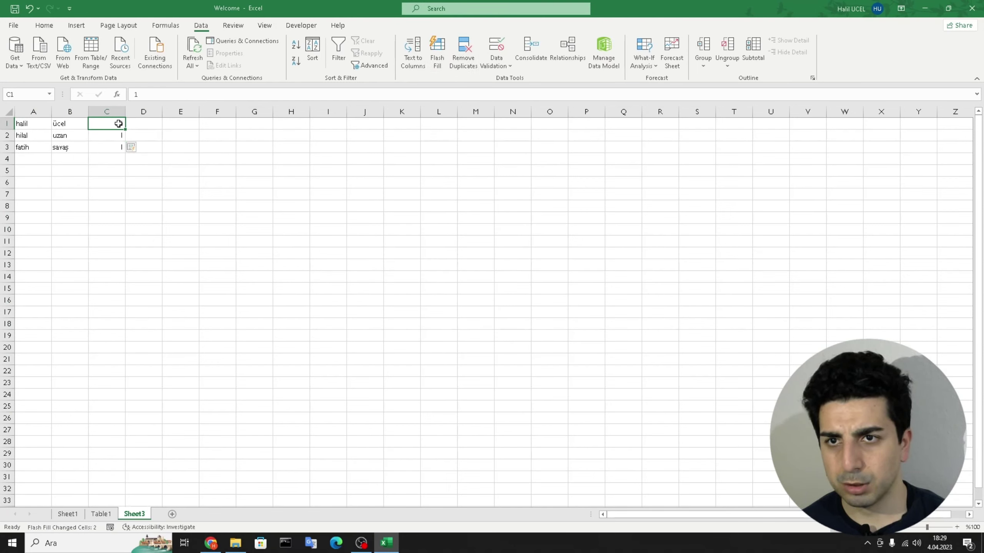
click(115, 135)
click(105, 146)
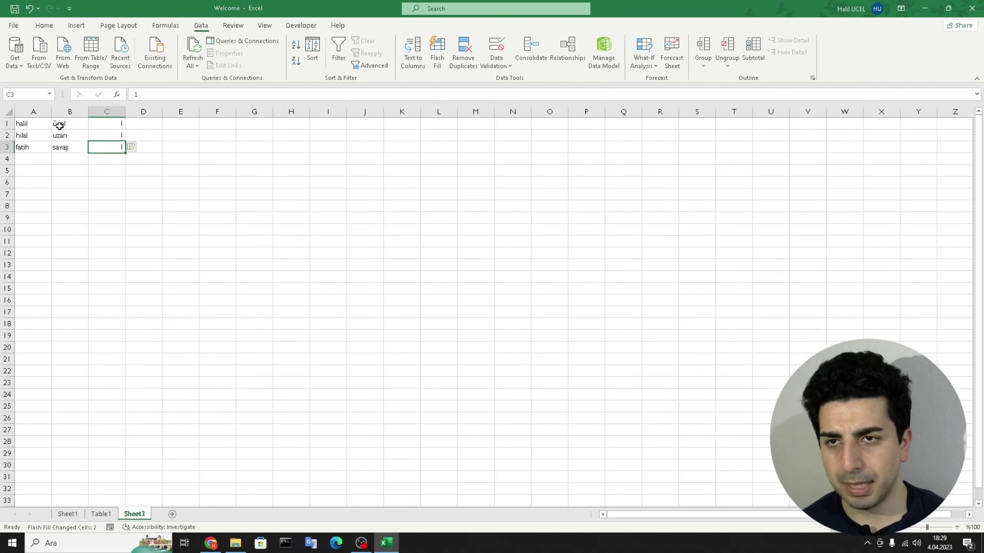
Change C2 to 2 and clear the value in C3
click(115, 135)
text(2)
click(114, 155)
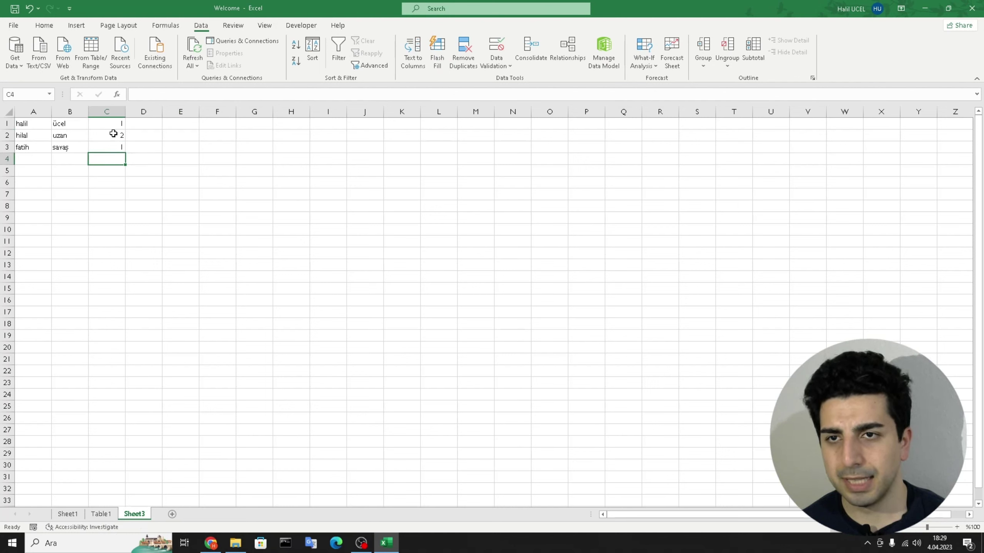
click(113, 149)
click(114, 135)
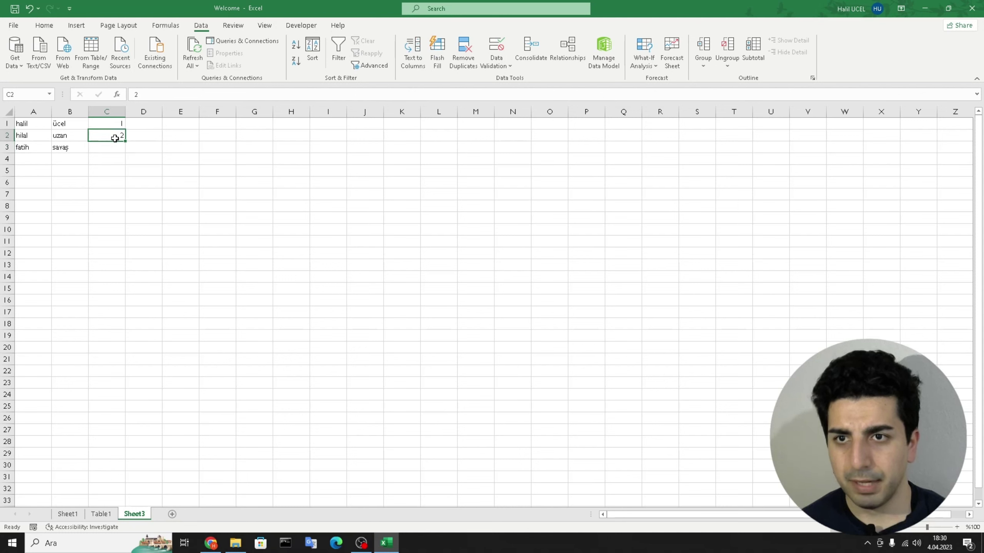
click(113, 148)
key(Delete)
Retry Flash Fill on column C three times, dismissing each no-pattern warning
click(438, 59)
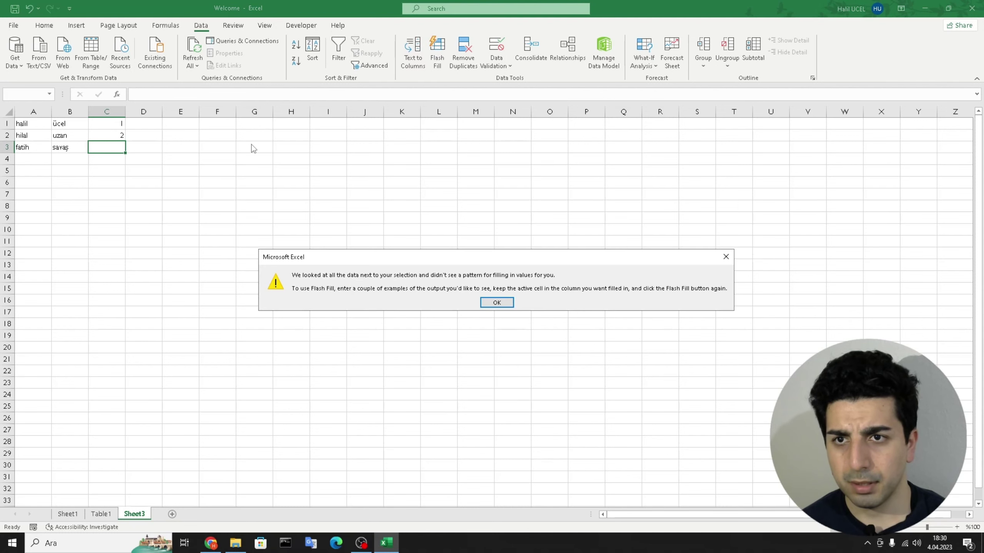
click(491, 302)
click(122, 135)
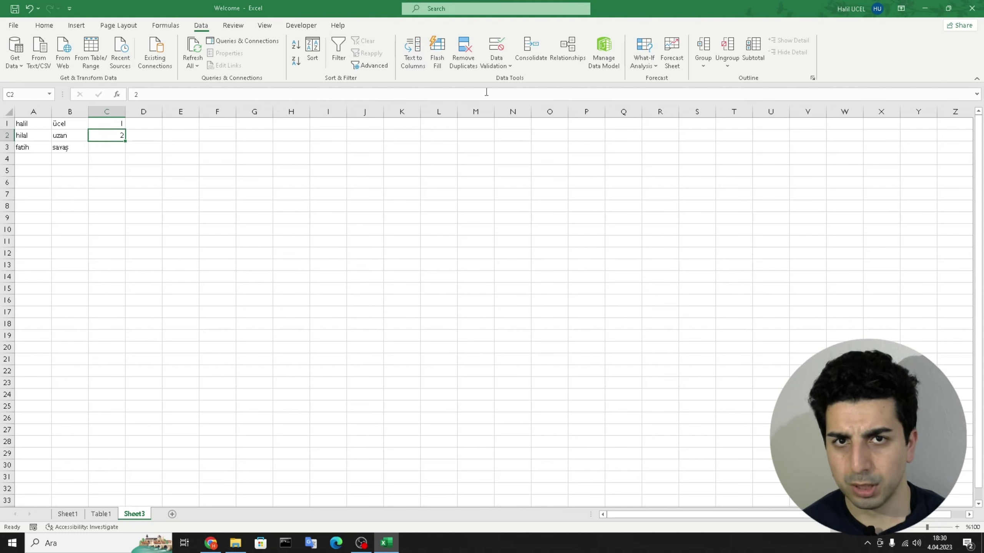
click(437, 52)
click(511, 306)
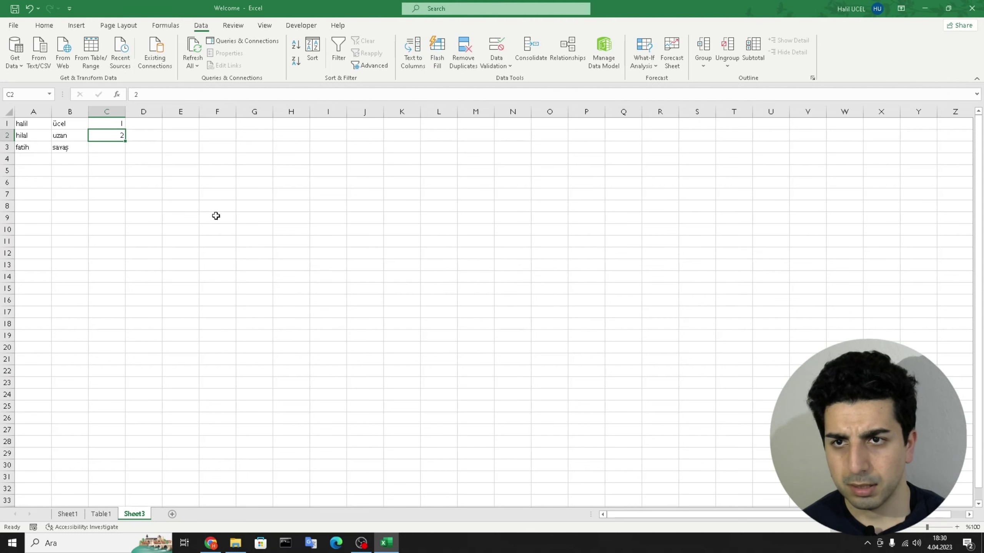
click(95, 151)
click(432, 67)
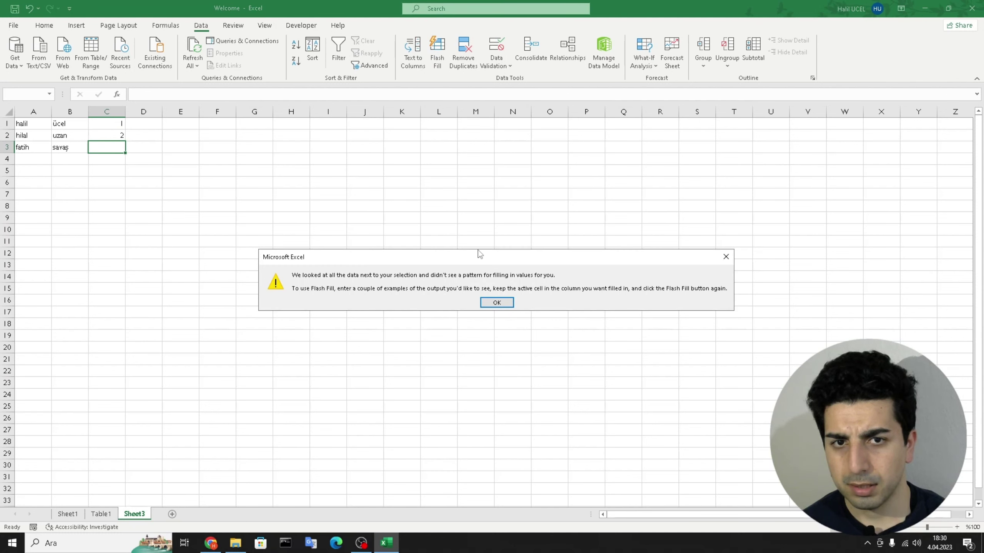
key(Return)
Enter 1 in C2 and Flash Fill C3 from the pattern
drag(58, 124, 110, 148)
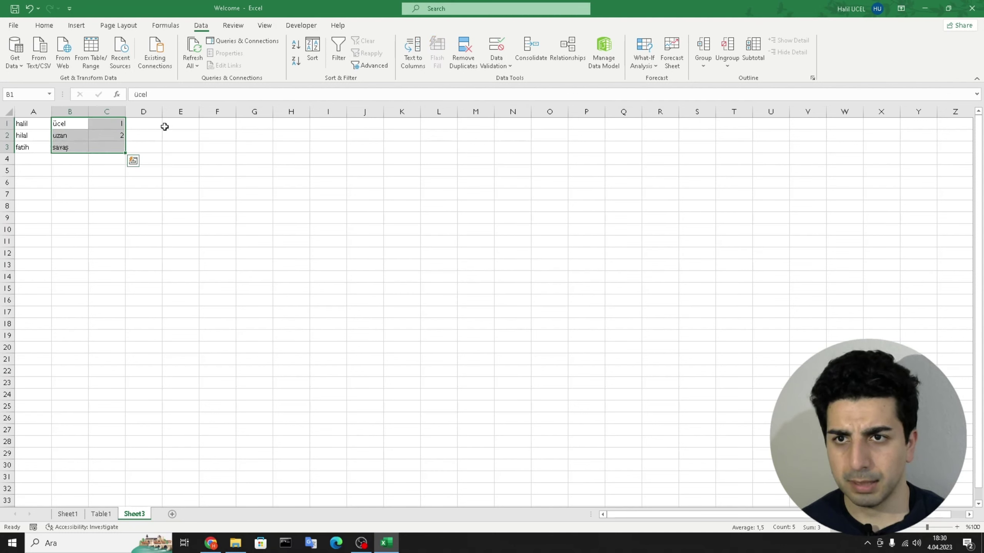
click(177, 132)
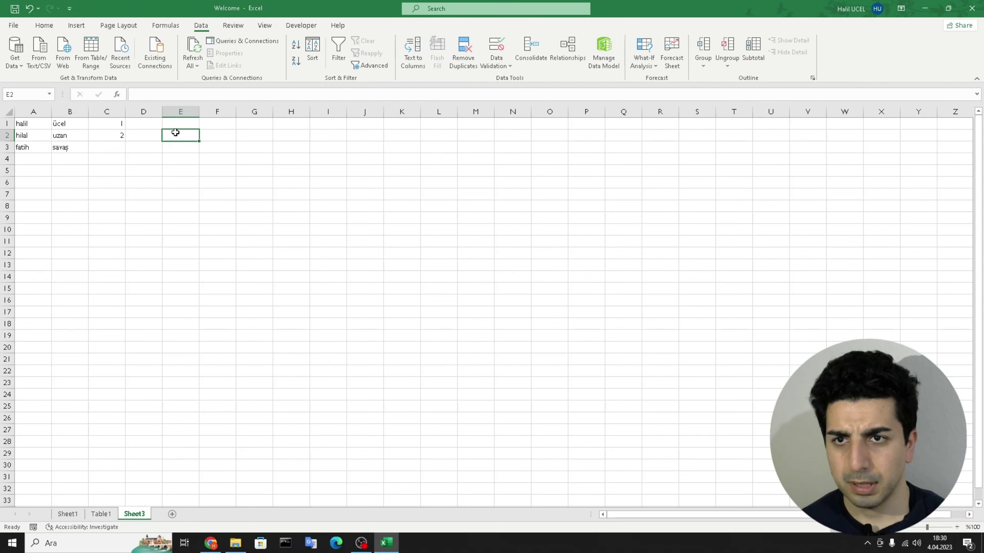
click(117, 136)
text(1)
click(178, 152)
click(108, 145)
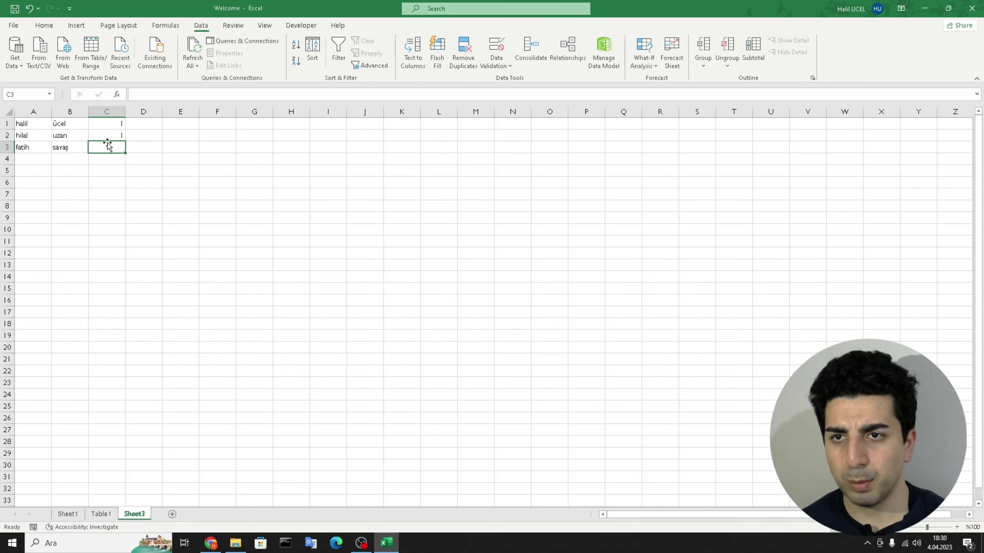
click(436, 52)
Delete the automatically filled value from C3, leaving it empty
click(291, 150)
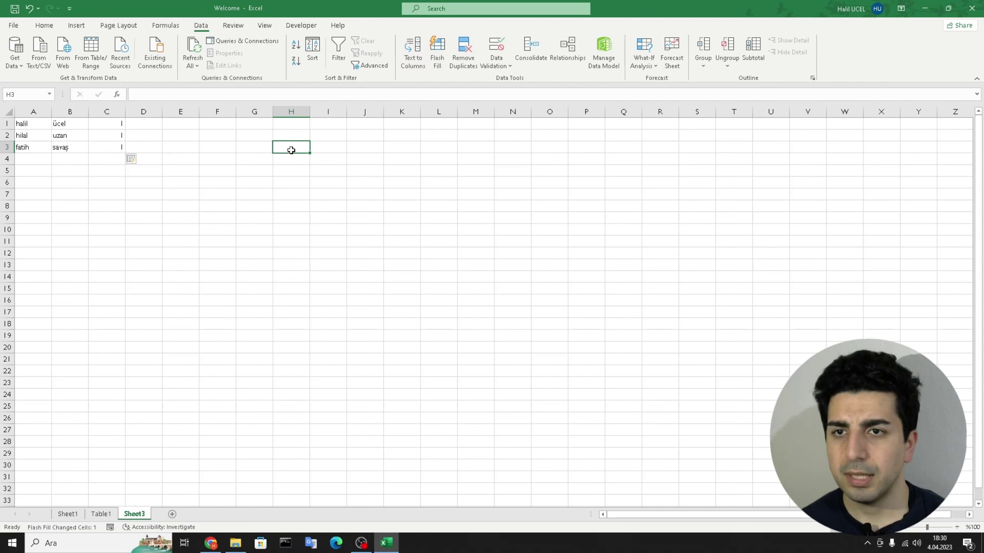
click(47, 151)
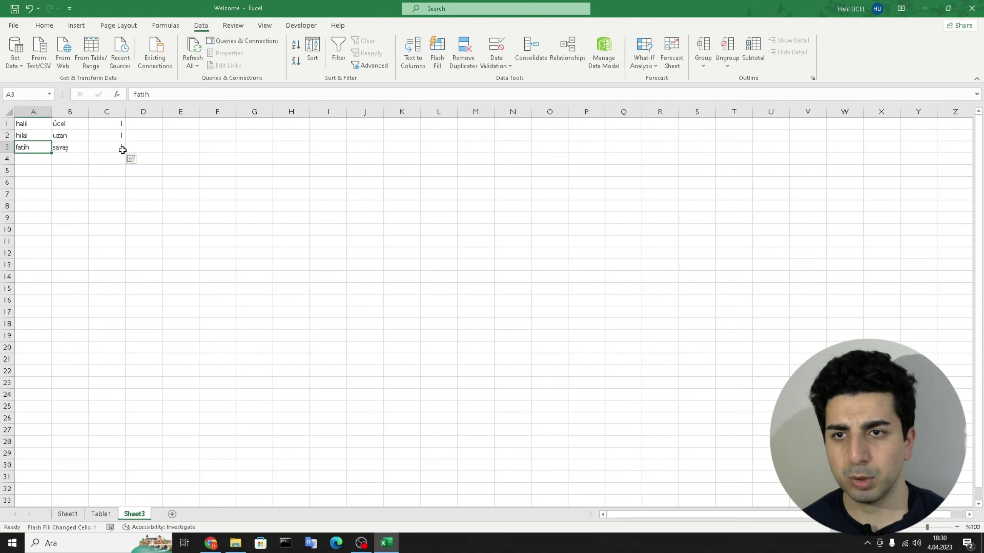
click(122, 150)
key(Delete)
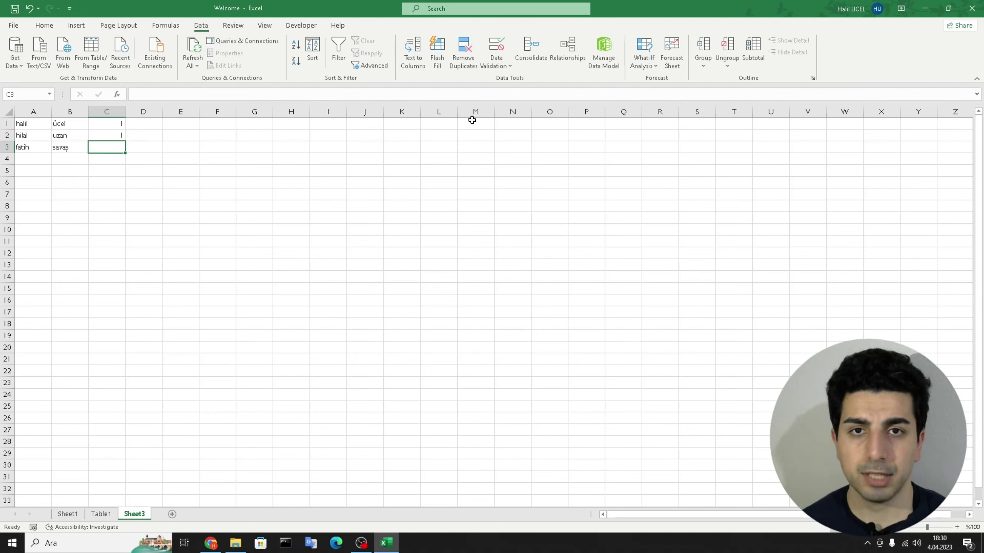
Add a duplicate row with halil in A4 and yakut in B4
click(416, 156)
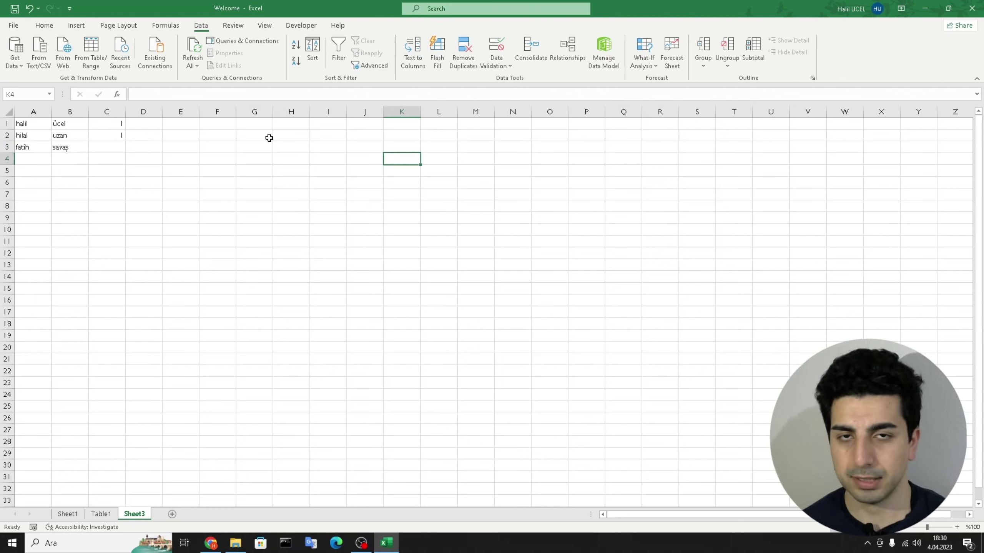
click(168, 133)
click(102, 124)
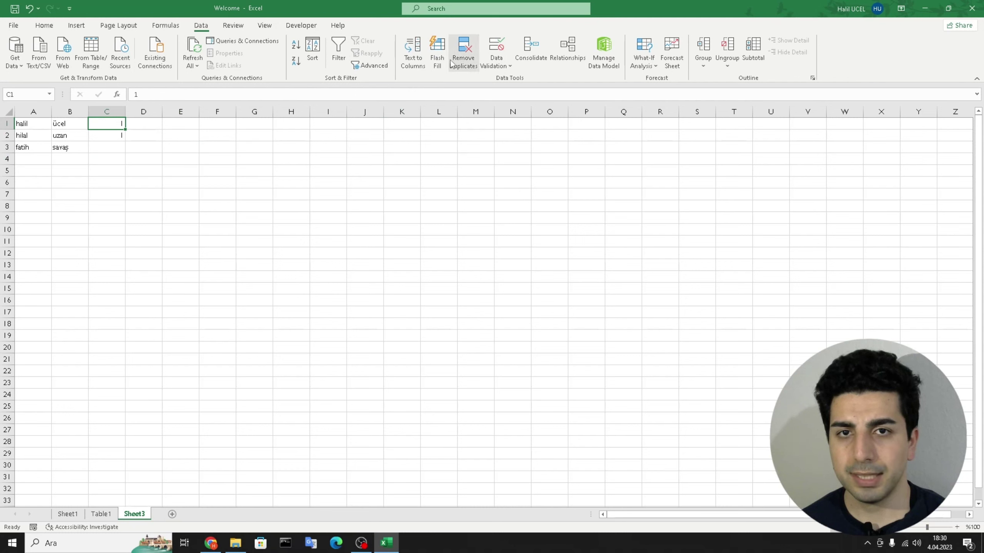
double_click(40, 158)
text(halil)
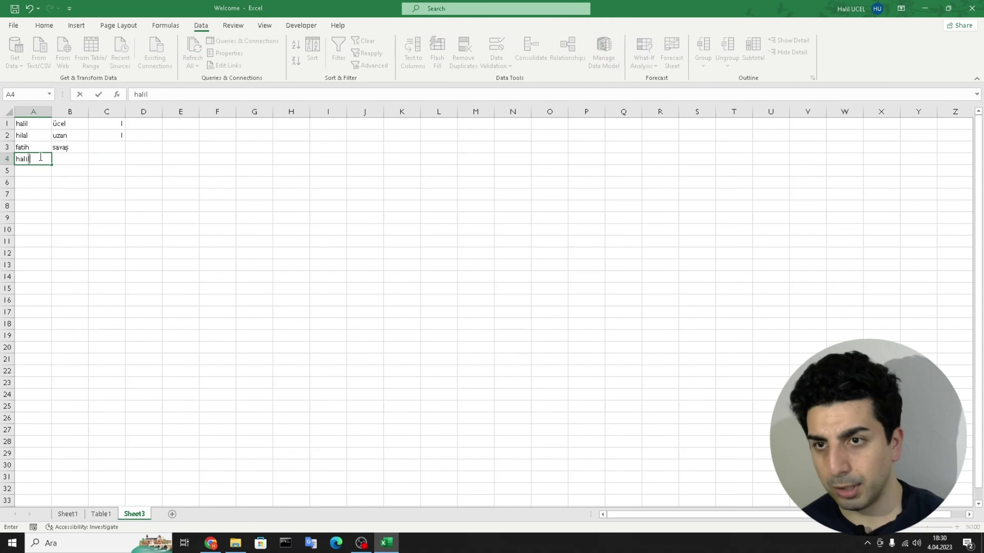
key(Tab)
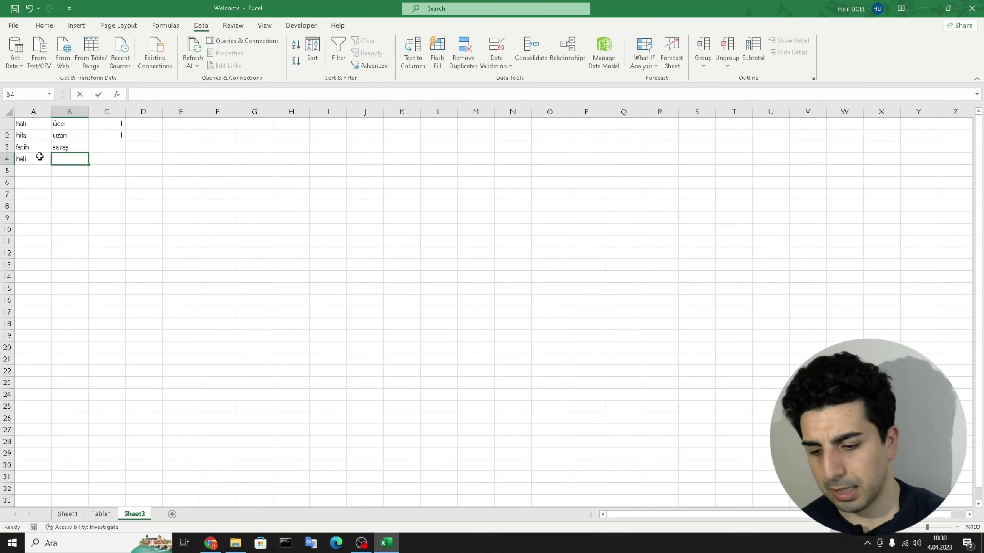
text(yakut)
key(Return)
Run Remove Duplicates on column A expanded to all columns; no duplicates are found
click(34, 111)
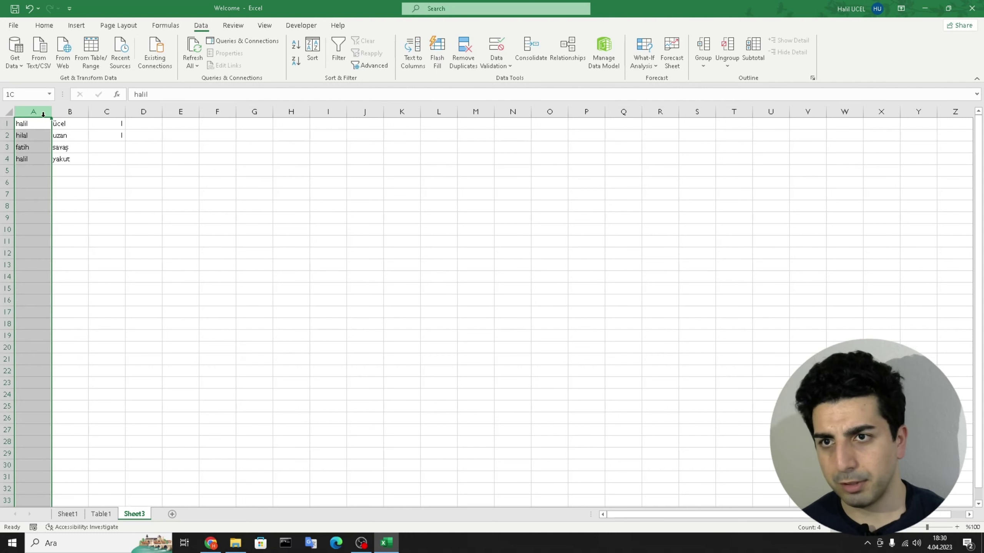
click(469, 67)
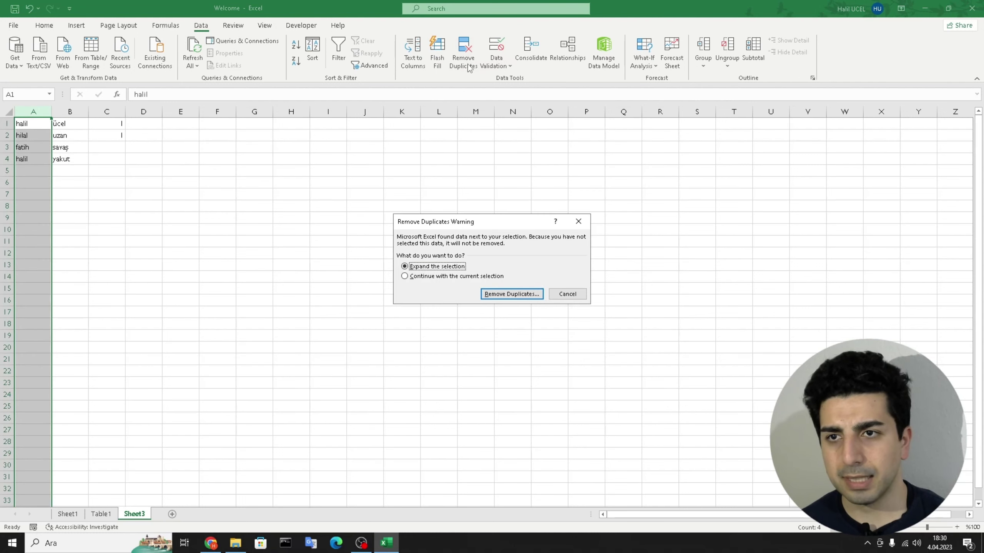
click(521, 295)
click(533, 327)
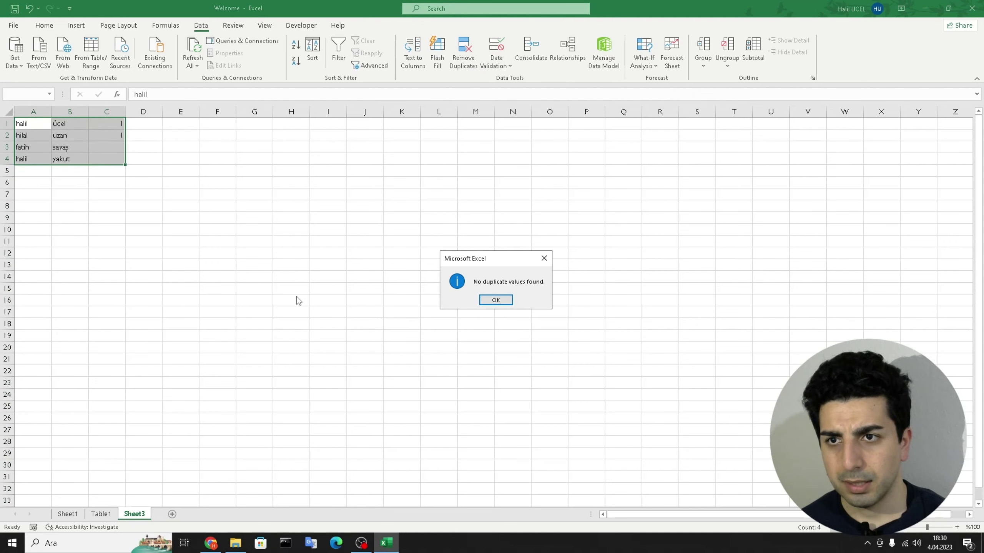
click(496, 300)
click(216, 240)
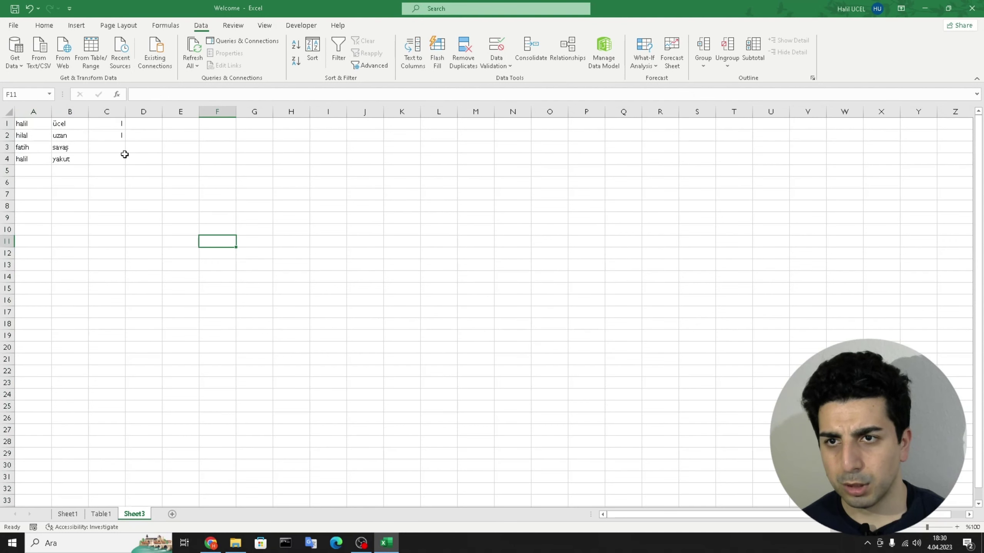
Rerun Remove Duplicates on the expanded table with Column B unchecked, deleting the duplicate halil row
click(69, 112)
click(34, 111)
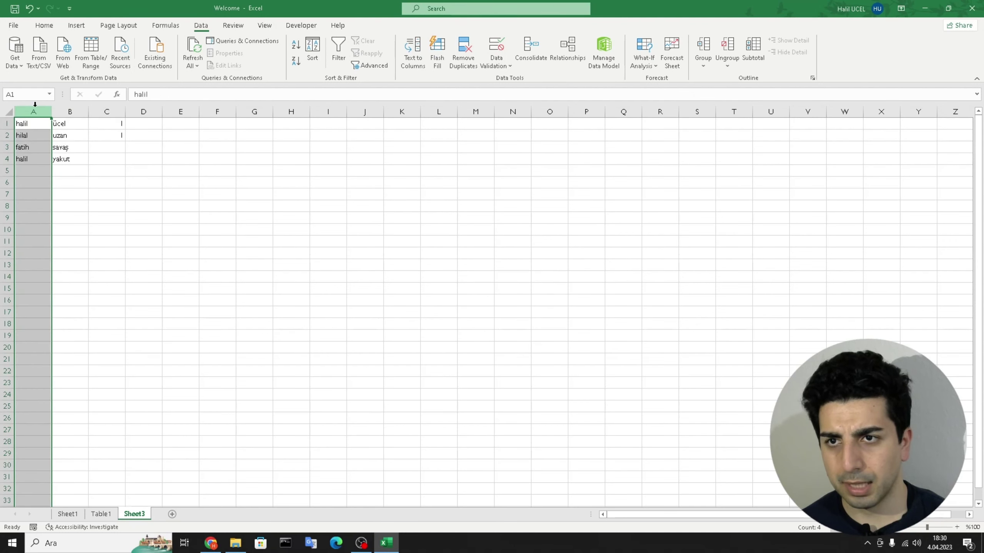
click(497, 64)
click(456, 63)
click(512, 294)
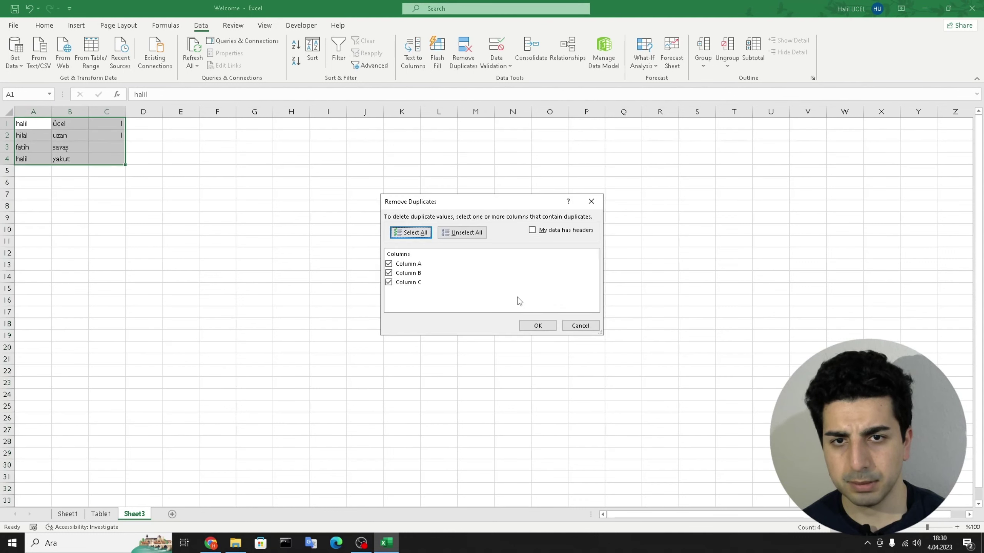
click(404, 273)
click(406, 283)
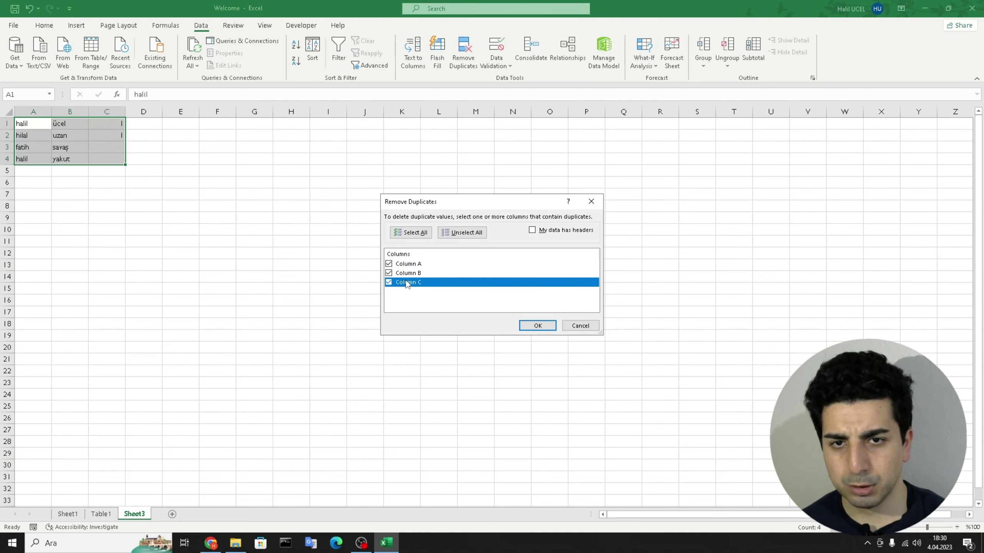
click(388, 273)
click(537, 324)
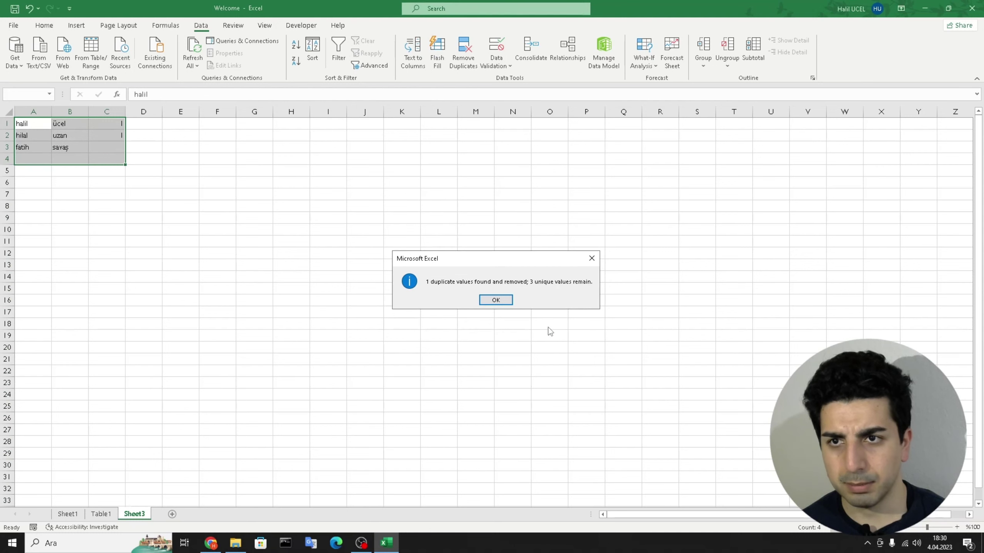
click(507, 302)
click(312, 232)
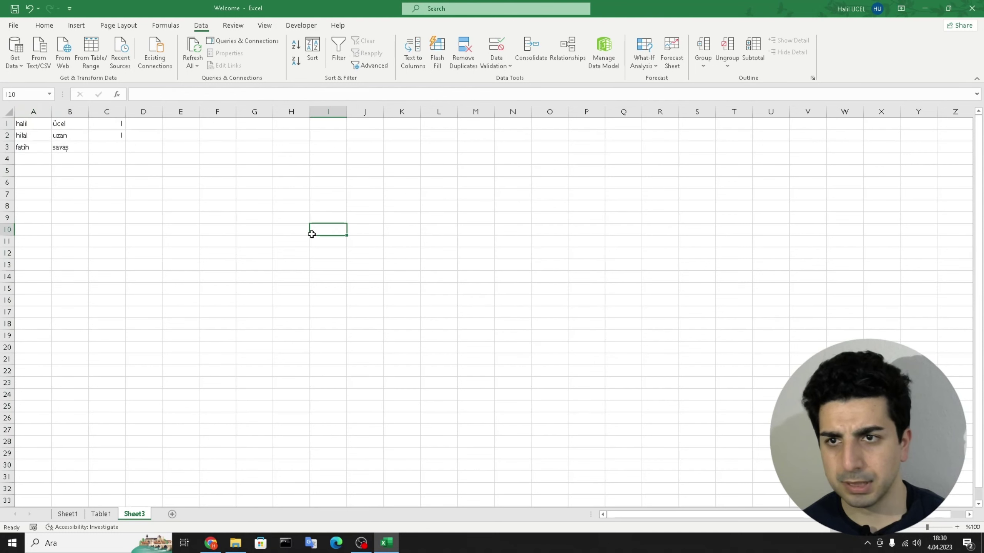
Check that row 4 is now empty and A1:C3 holds the three unique names
click(39, 159)
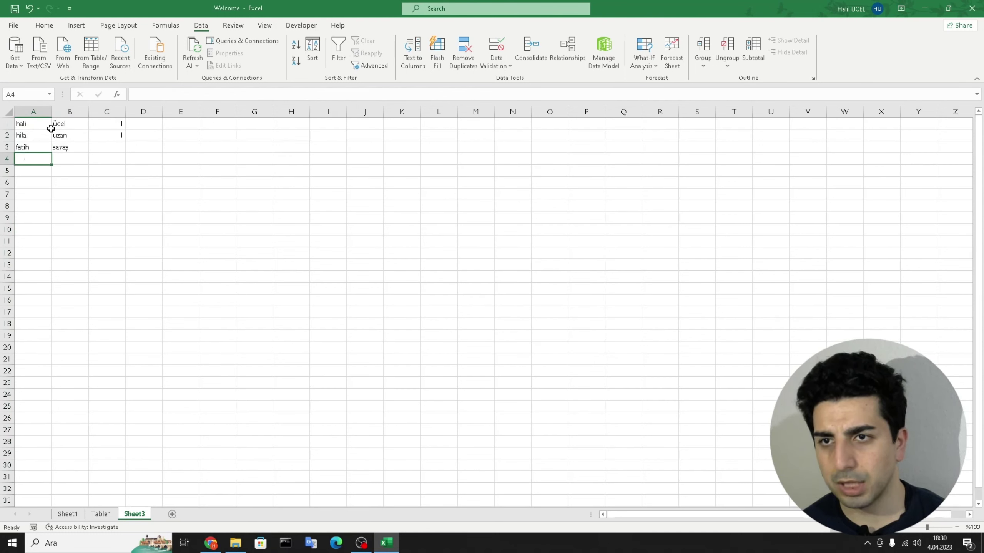
click(33, 124)
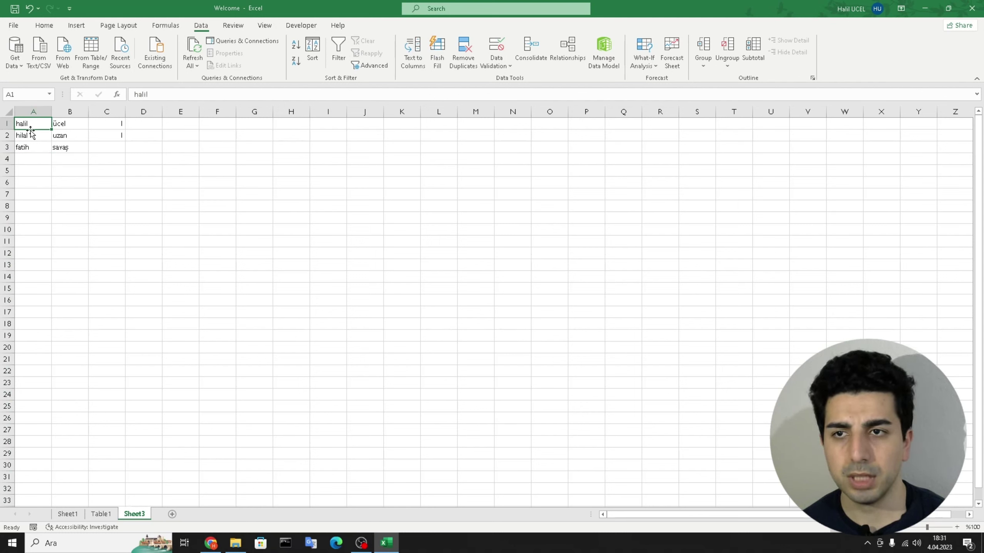
click(32, 155)
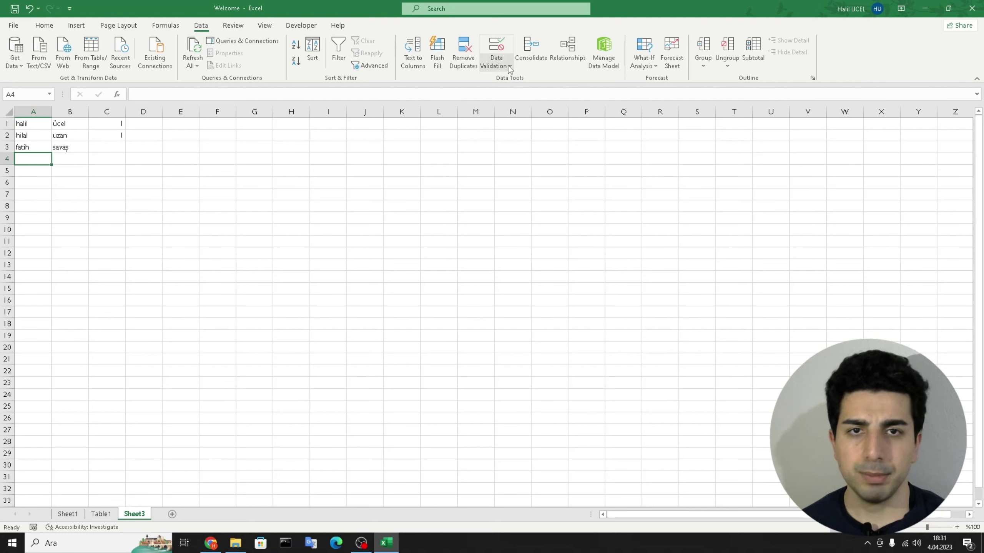
click(228, 144)
Type the headings isimler in F2 and soyad in G2
click(229, 136)
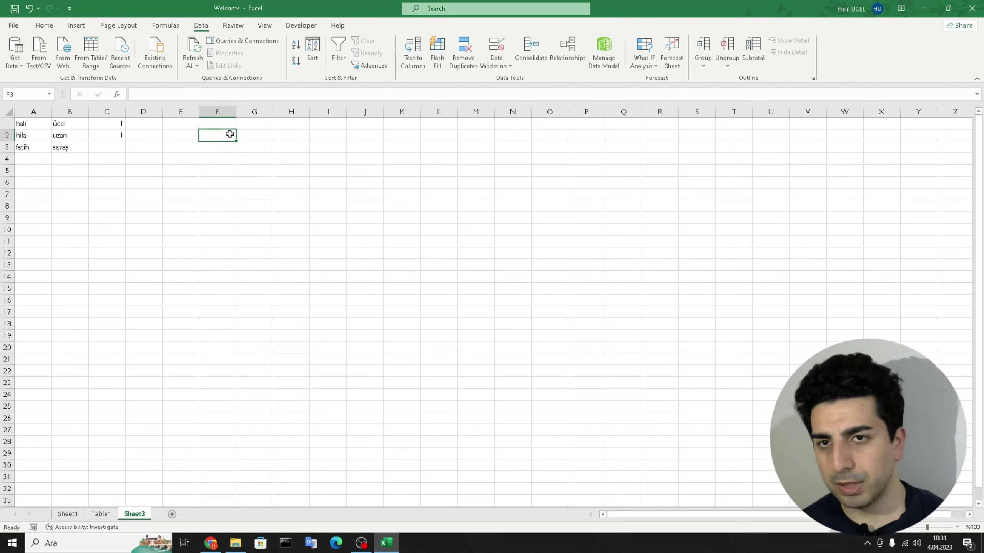
text(isimler)
key(Return)
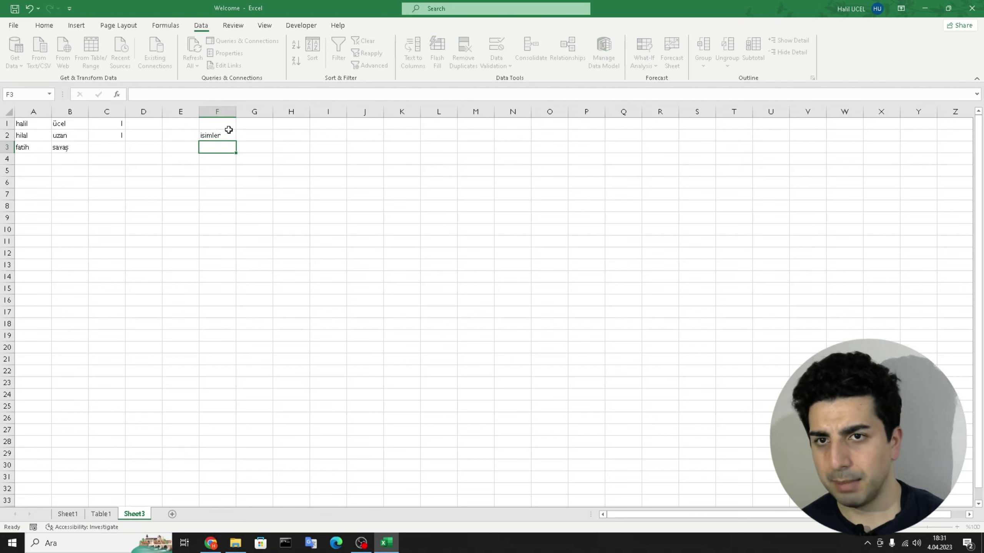
click(258, 138)
click(259, 148)
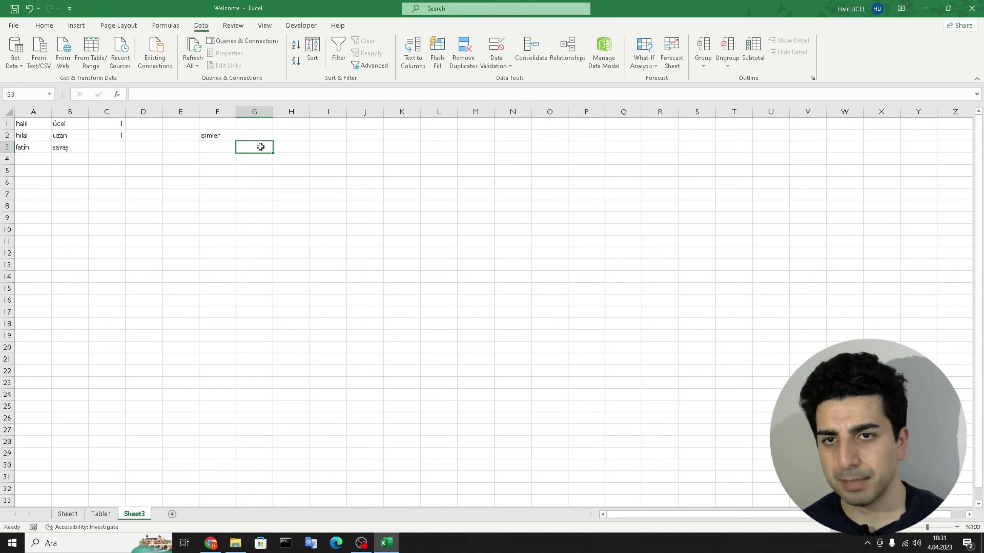
key(Up)
text(soyad)
key(Return)
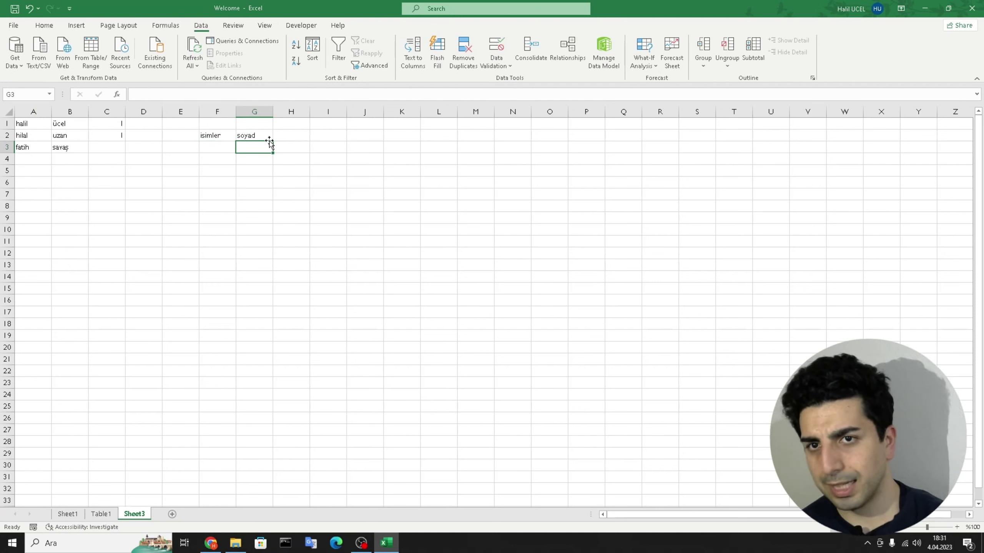
Start trial DÜŞEYARA formulas in G3 and F3, then cancel both unfinished
text(=düşer)
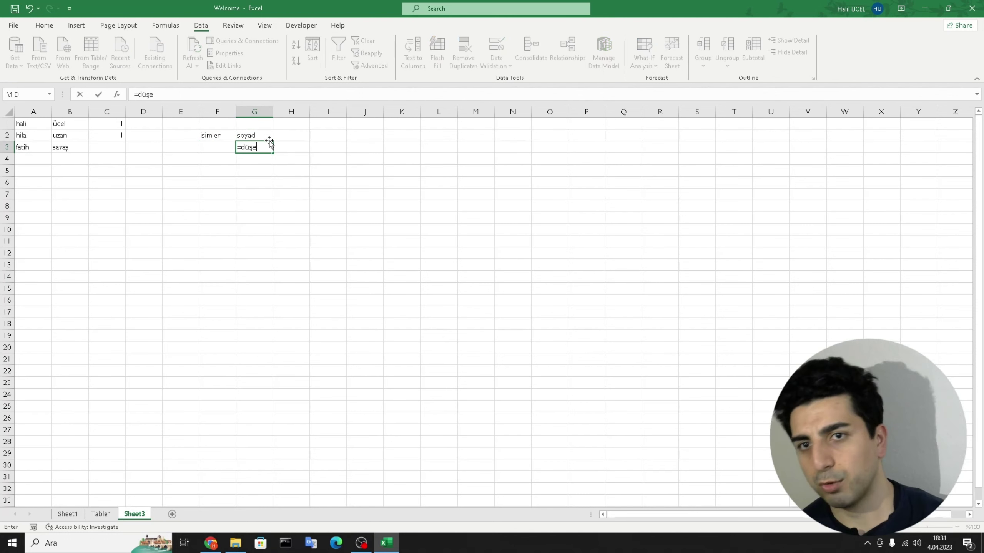
key(Escape)
click(223, 147)
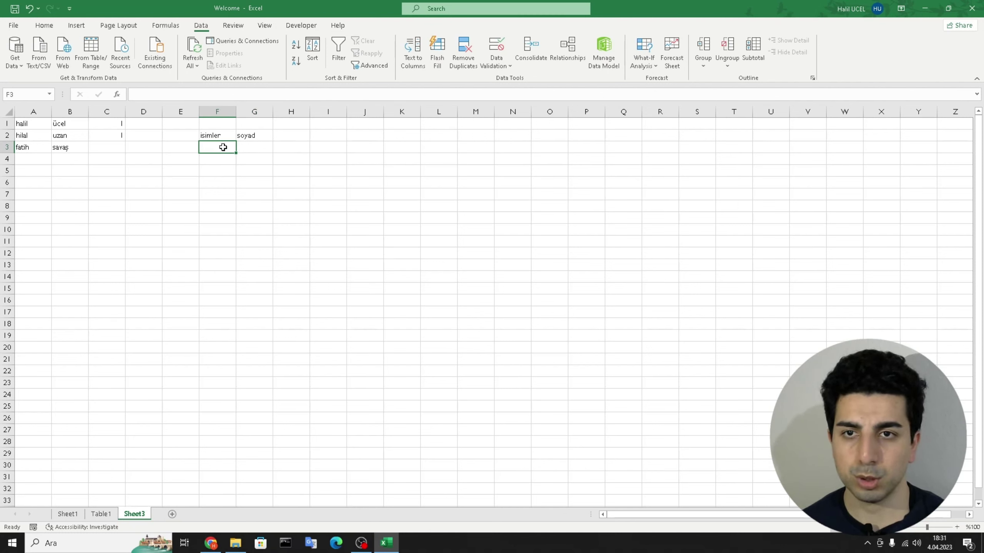
text(=düşeyara()
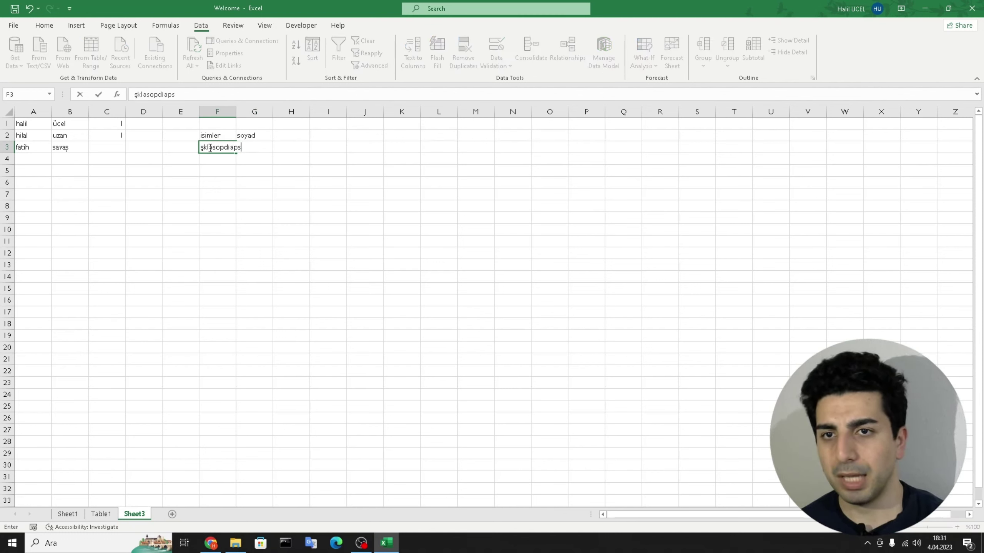
key(Escape)
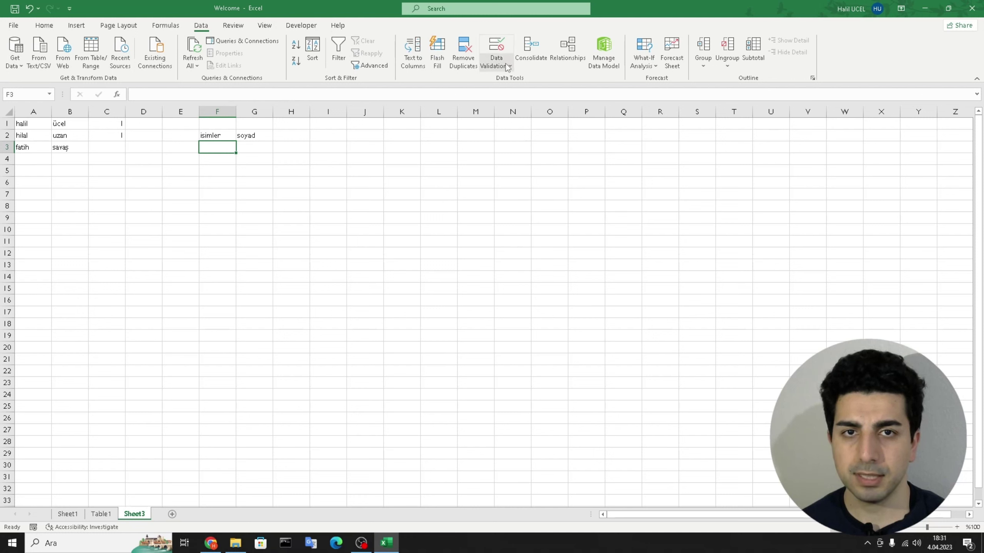
click(497, 63)
Give F3 a List validation sourced from A1:A3 and test that other entries are rejected
click(521, 80)
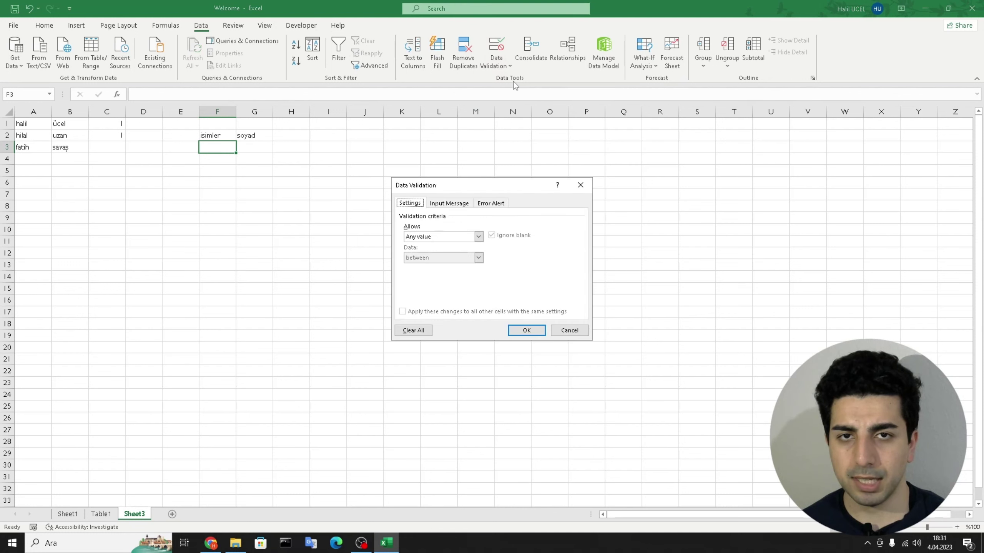
click(472, 236)
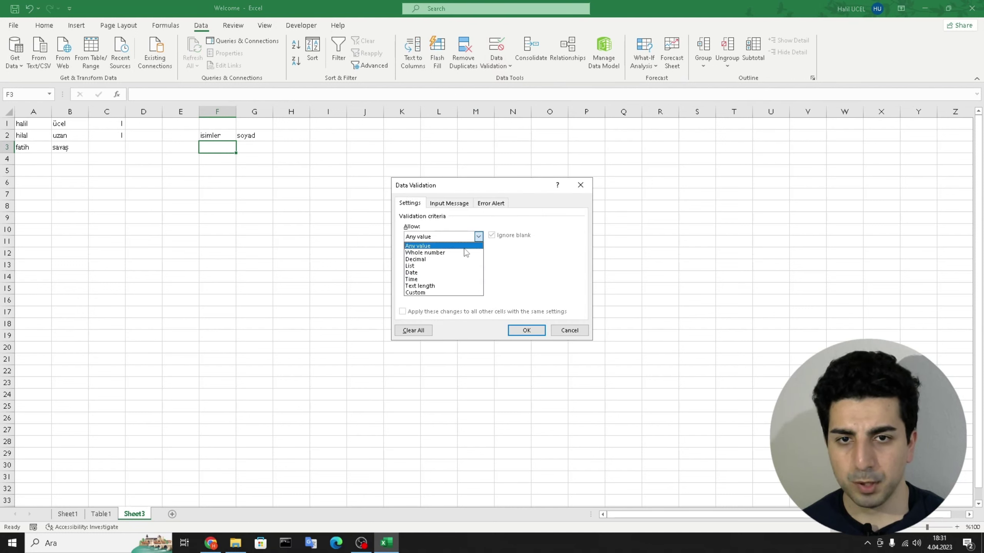
click(423, 266)
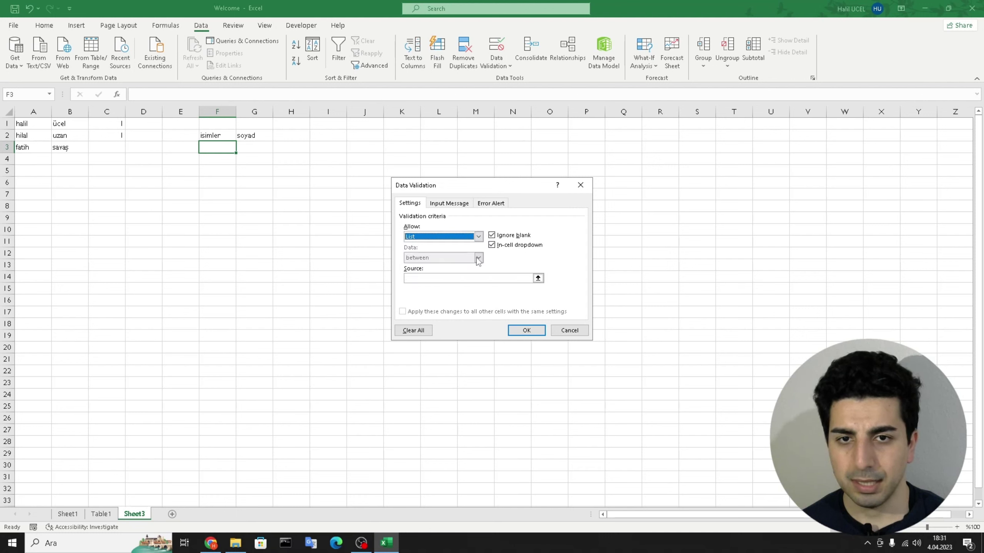
click(538, 278)
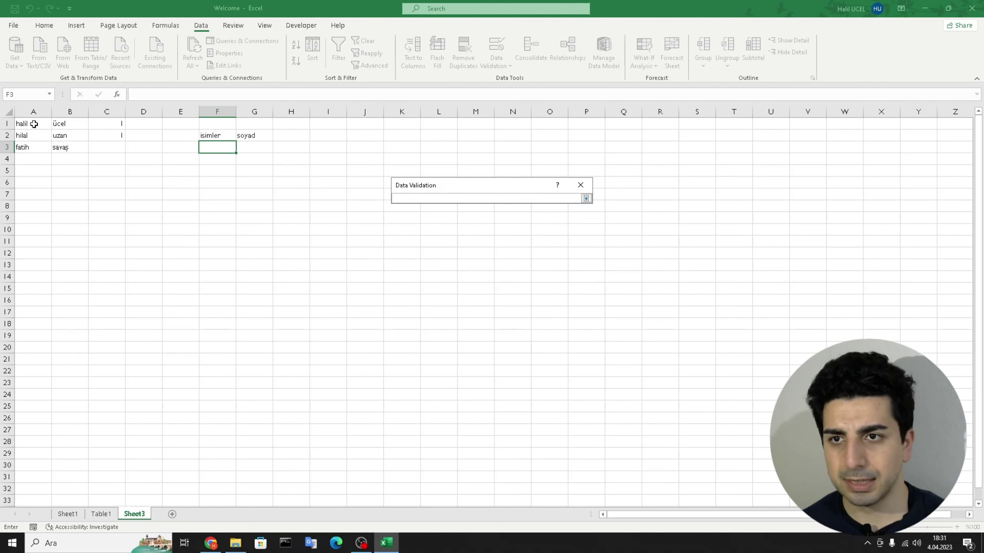
drag(34, 123, 30, 150)
key(Return)
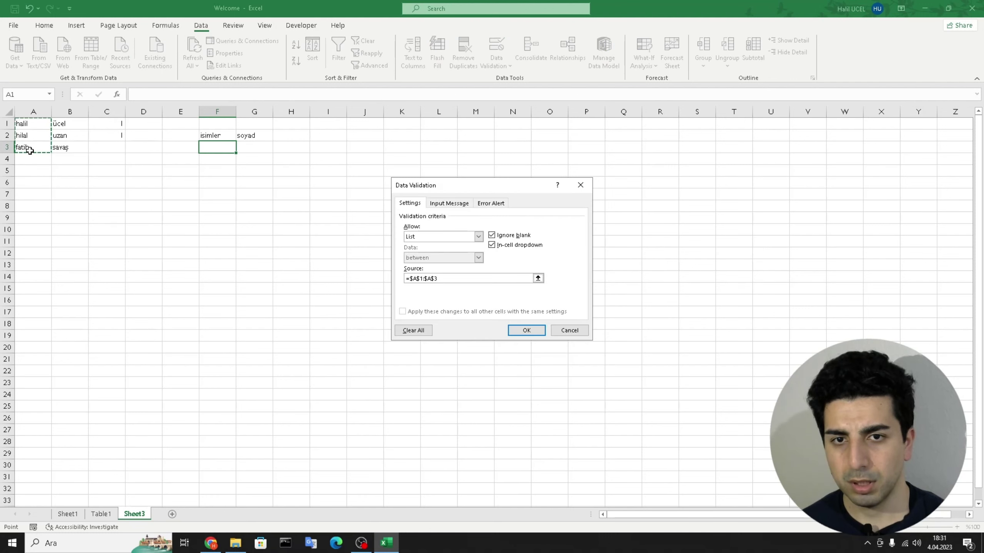
key(Return)
text(ad)
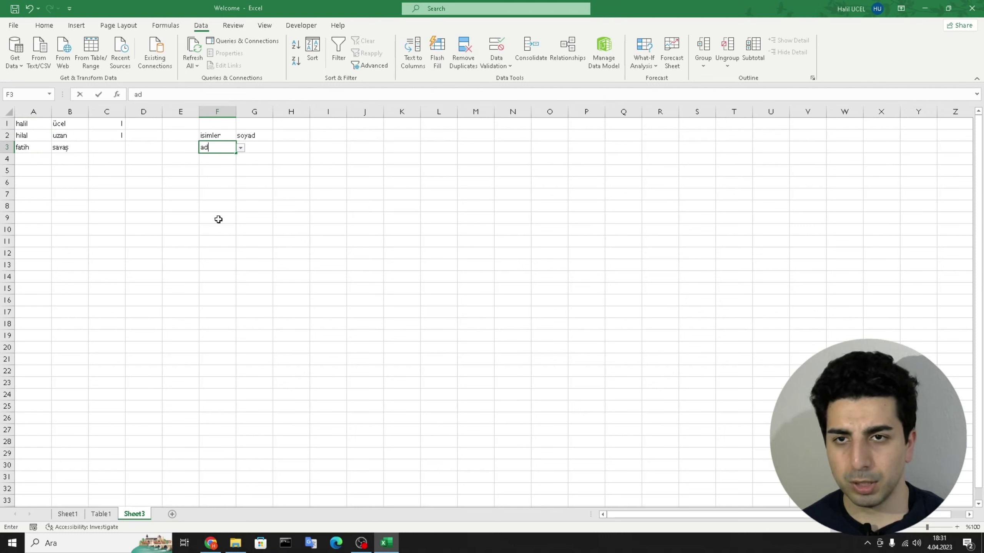
key(Return)
key(Escape)
Choose fatih for F3 from its in-cell dropdown of allowed names
click(238, 148)
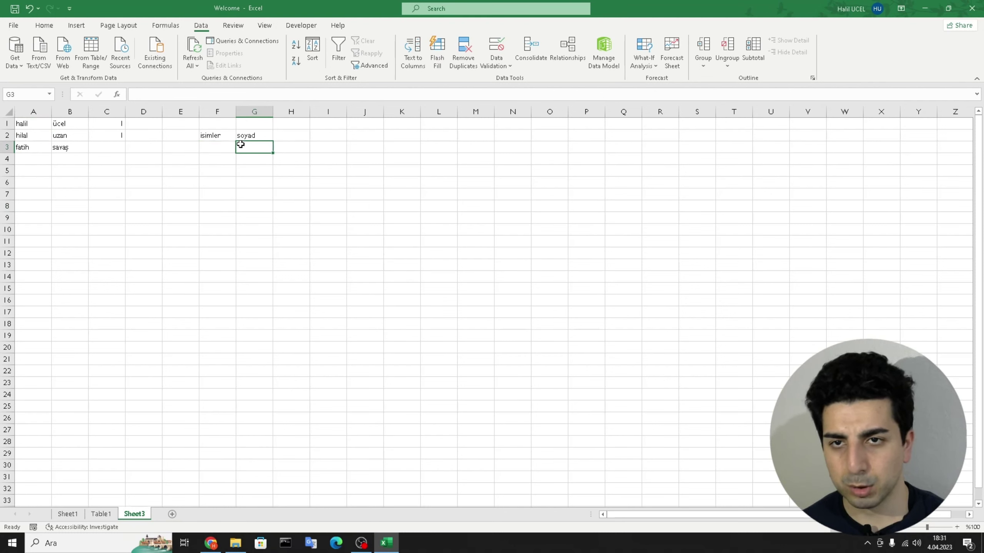
click(229, 148)
click(241, 148)
key(Escape)
text(halil)
click(232, 166)
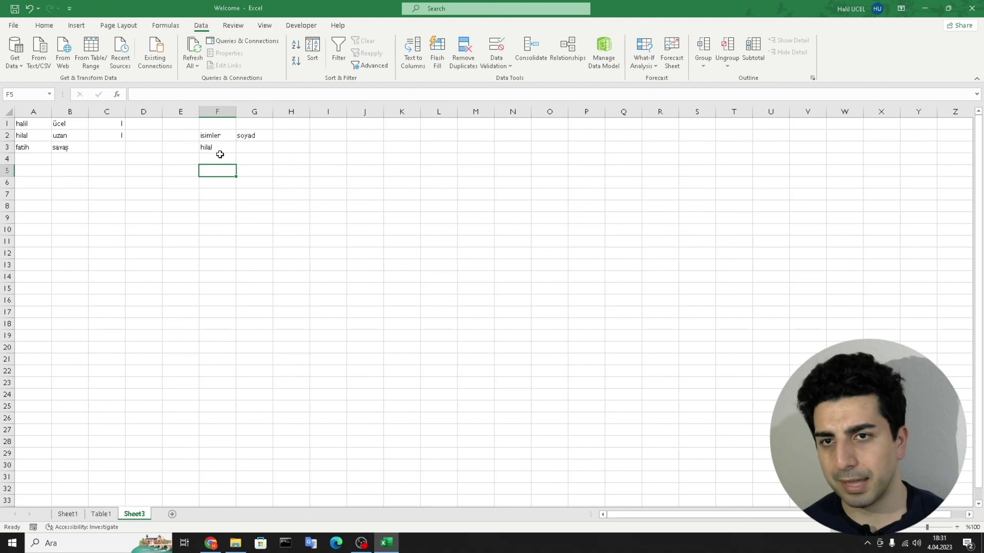
click(220, 151)
click(240, 148)
click(229, 155)
click(240, 148)
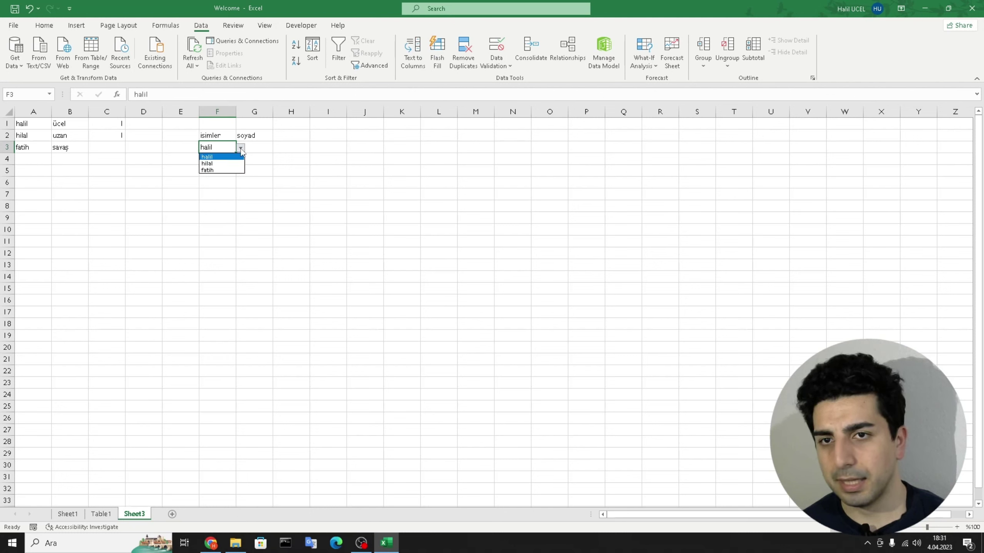
click(213, 175)
click(191, 193)
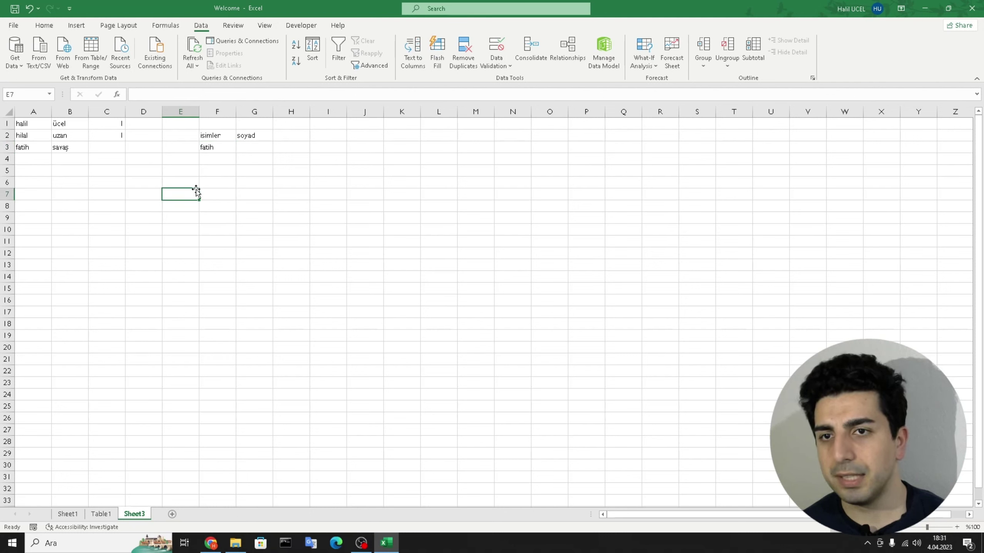
click(229, 146)
click(252, 146)
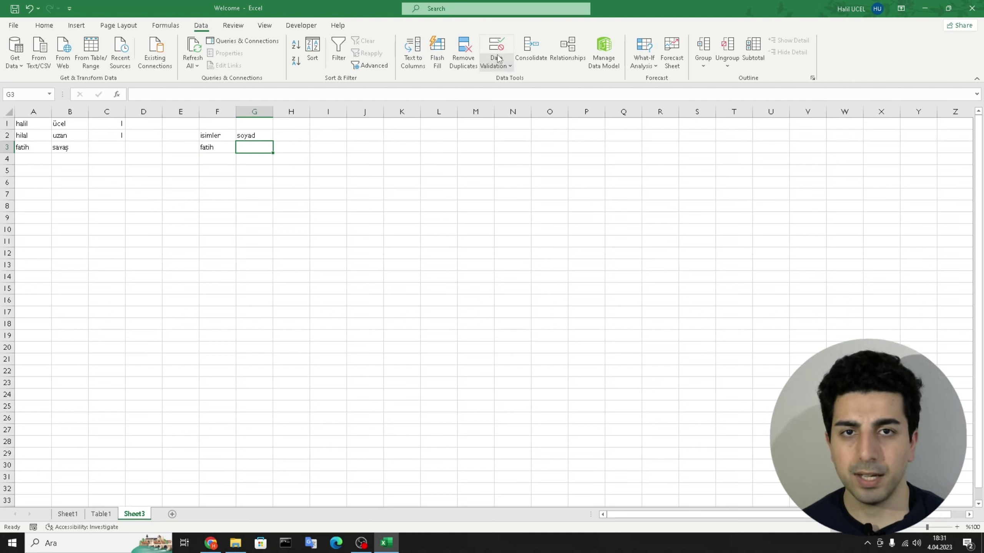
Enter the header yaş in H2
click(502, 66)
click(282, 136)
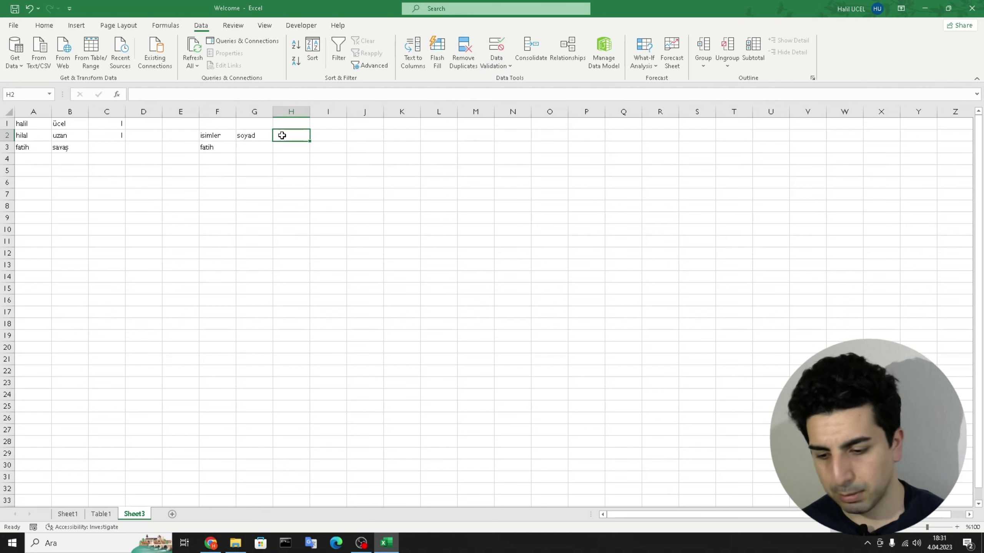
text(ya)
key(Return)
Restrict H3 to whole numbers with a minimum of 1
click(497, 63)
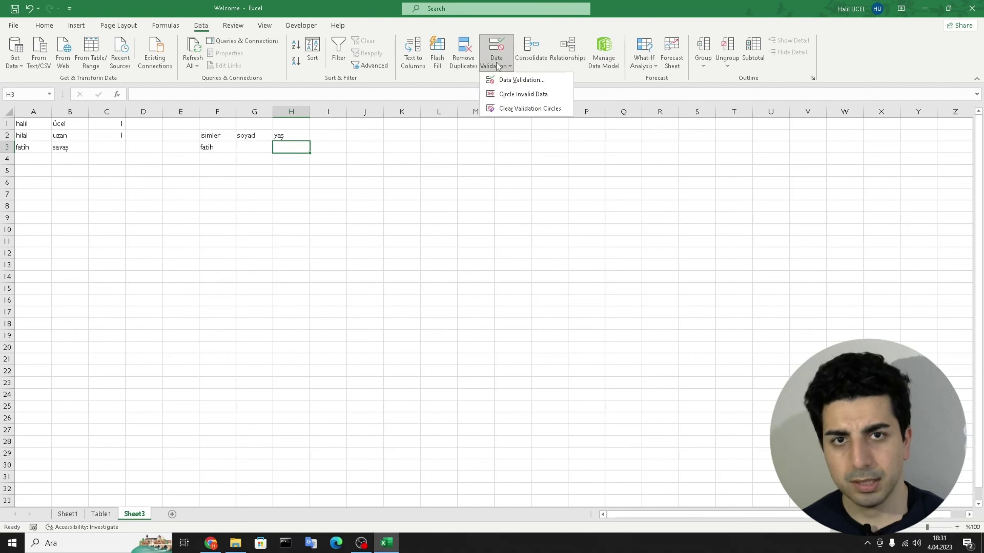
click(515, 80)
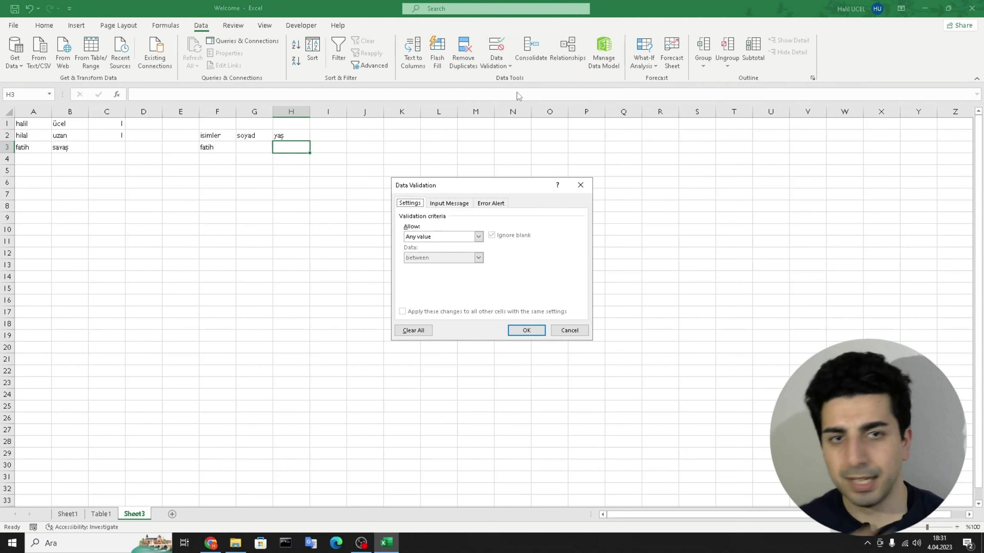
click(478, 237)
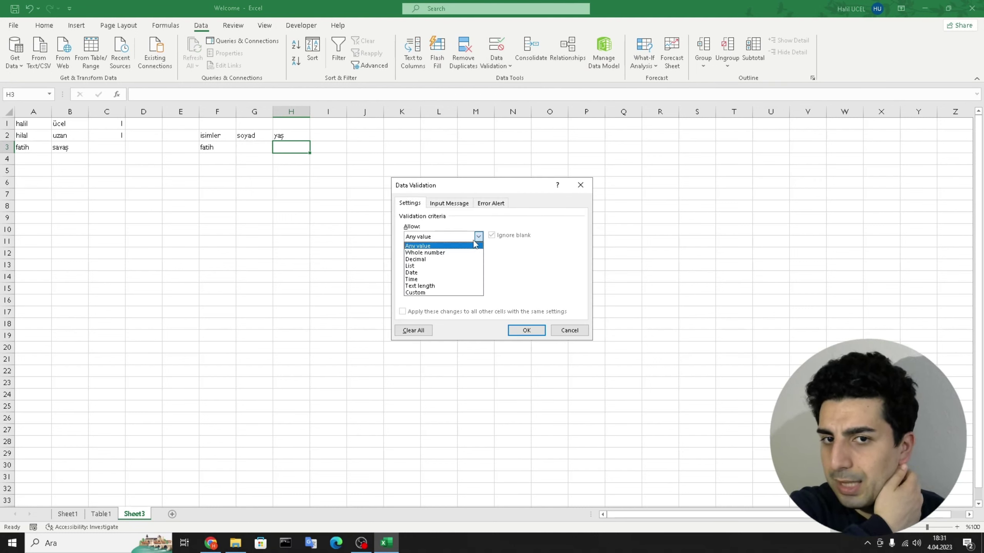
click(454, 253)
click(452, 277)
text(1)
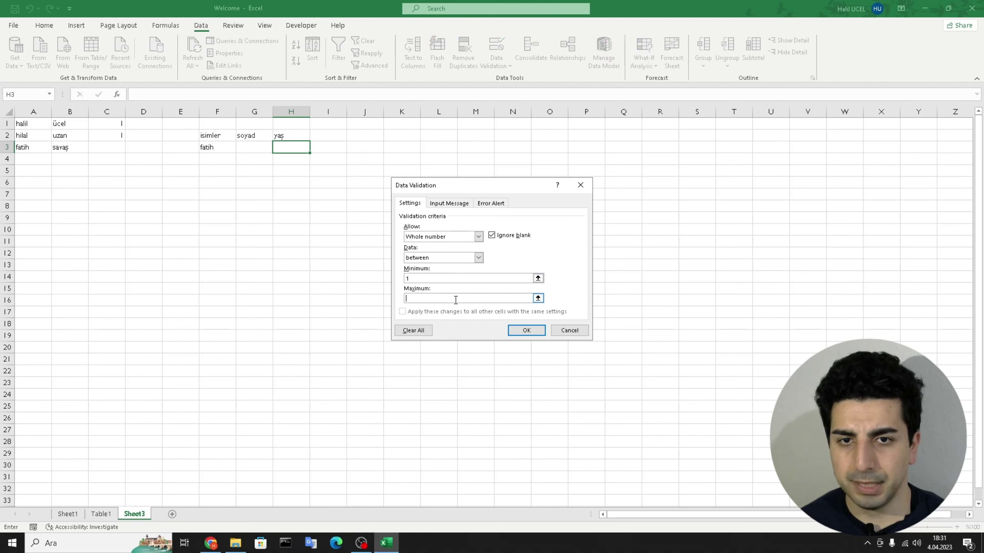
click(526, 330)
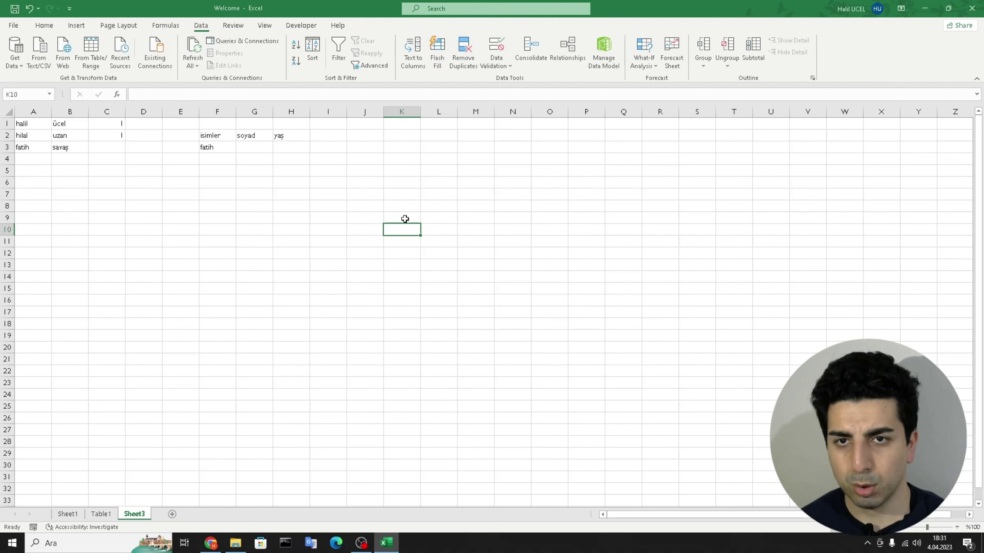
Enter 2 in H3 and test the validation rule
text(2)
key(Return)
click(298, 147)
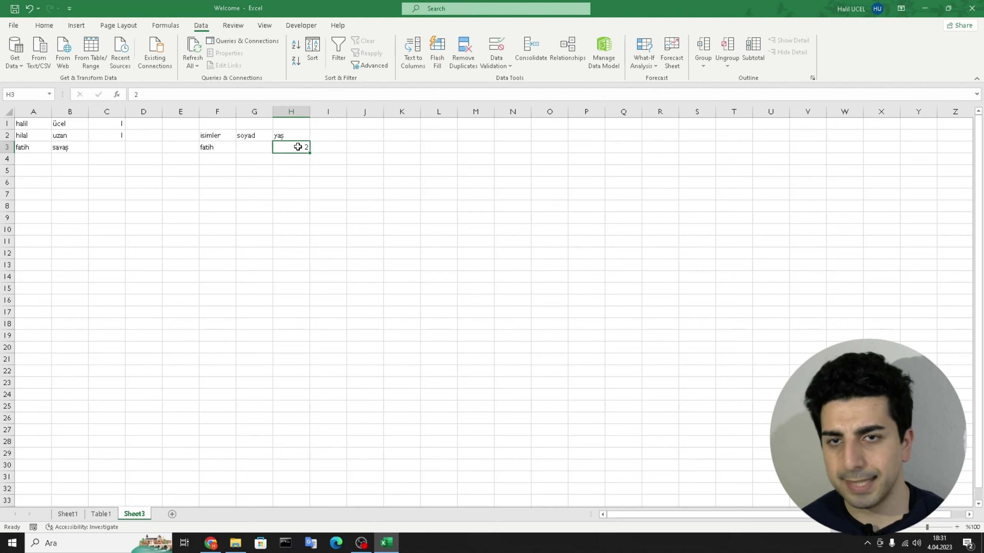
key(Return)
key(Escape)
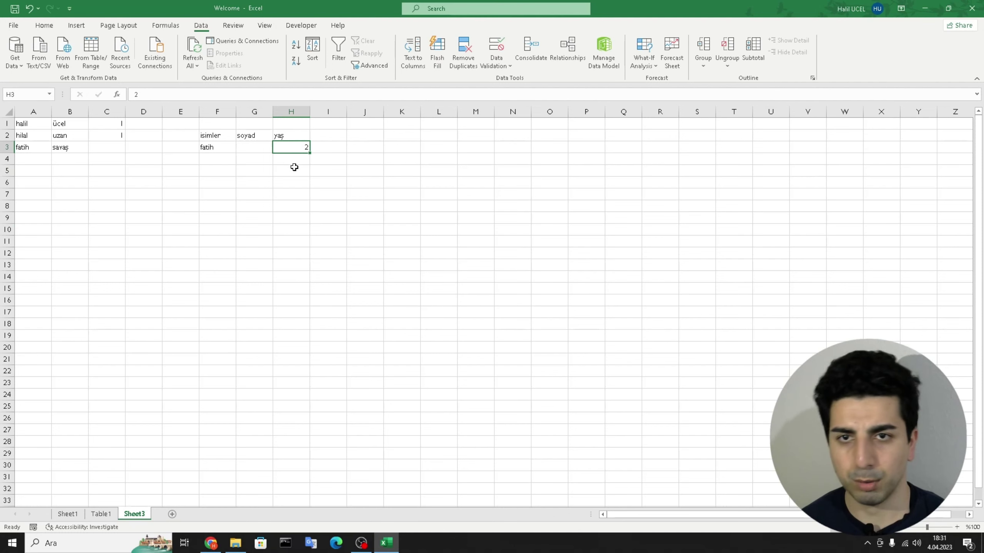
click(297, 169)
Replace the H3 value with 55 and check the validation again
click(306, 149)
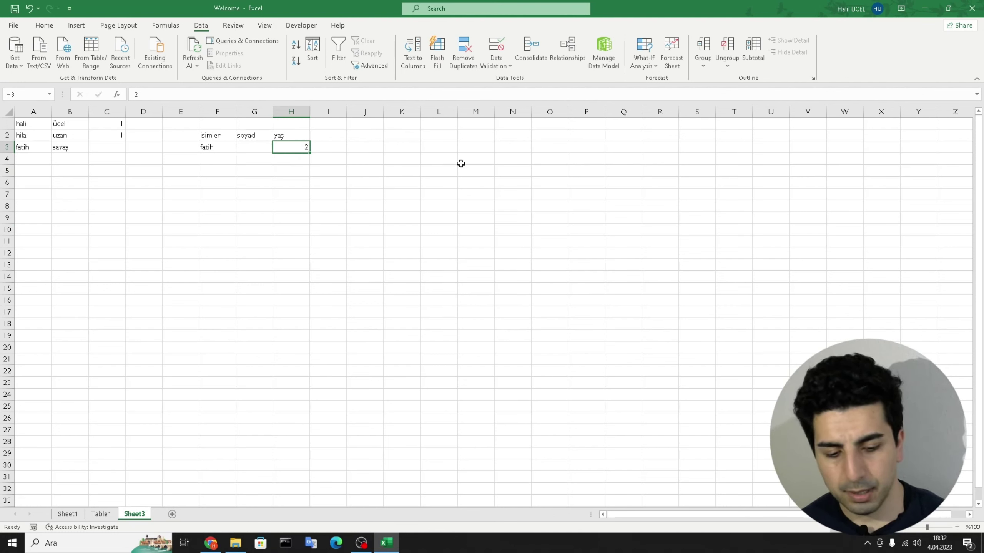
key(BackSpace)
text(5)
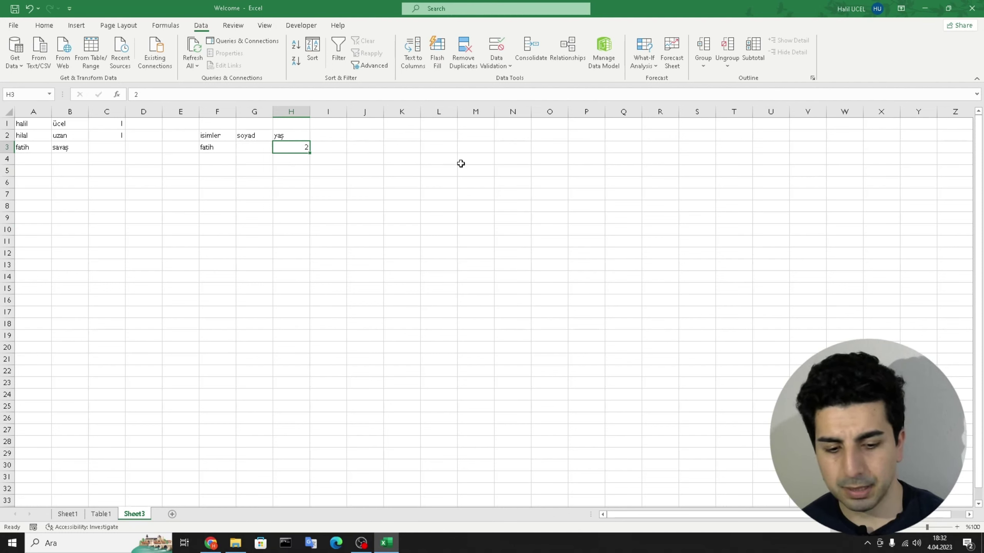
text(5)
key(Return)
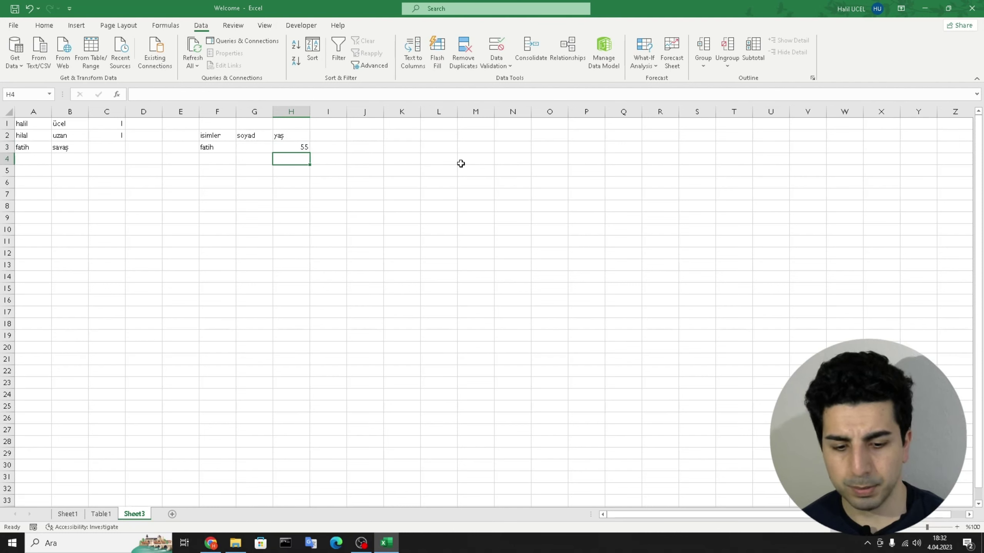
key(Up)
key(Return)
key(Escape)
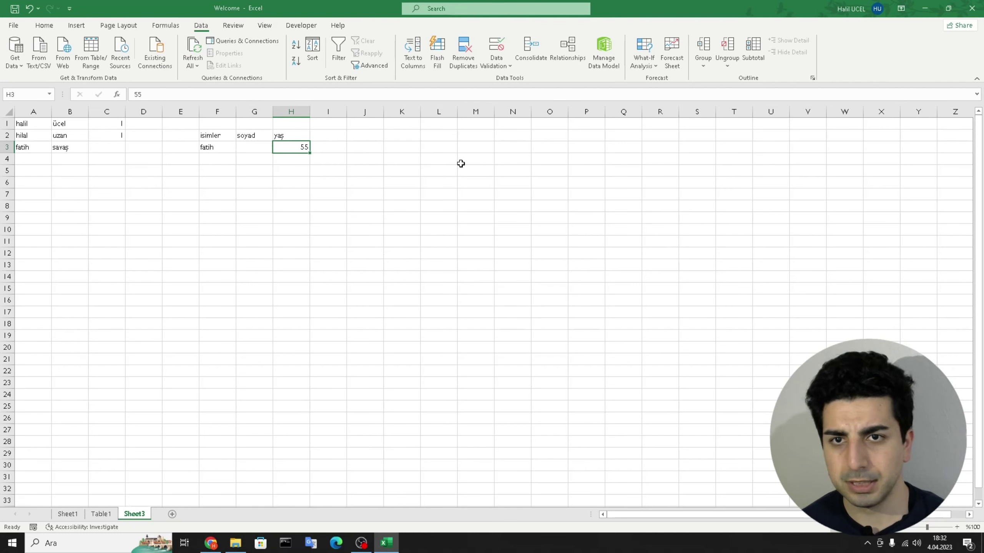
click(426, 169)
click(296, 139)
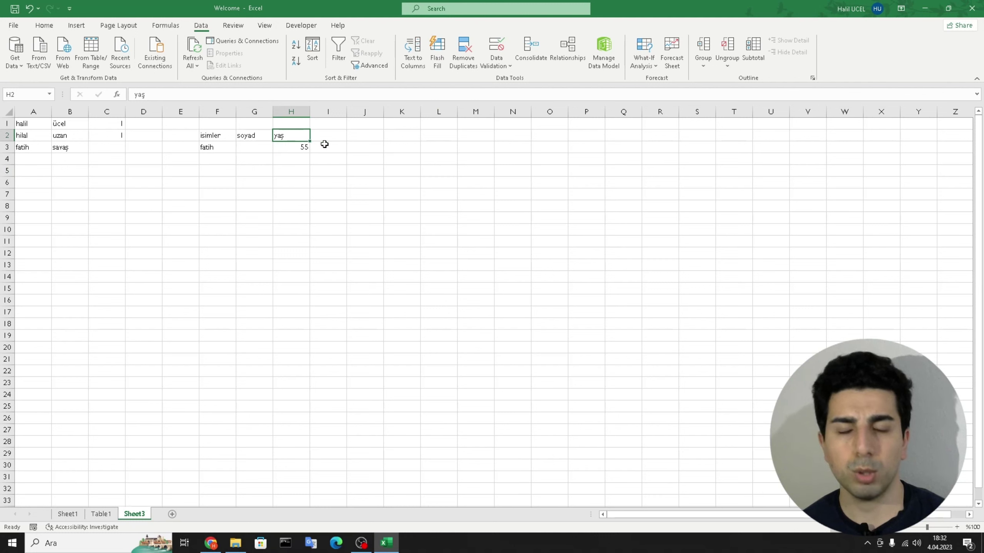
click(360, 147)
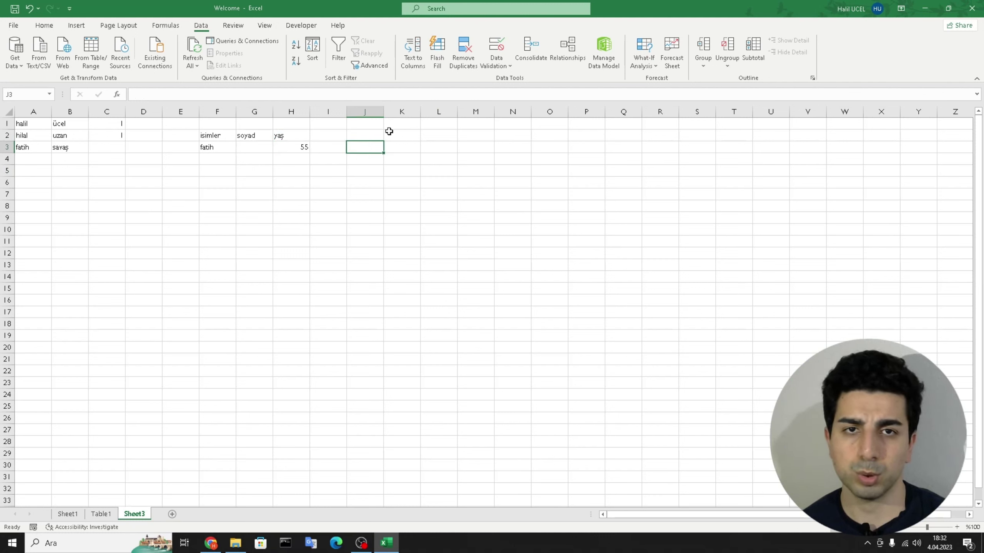
click(527, 56)
click(589, 189)
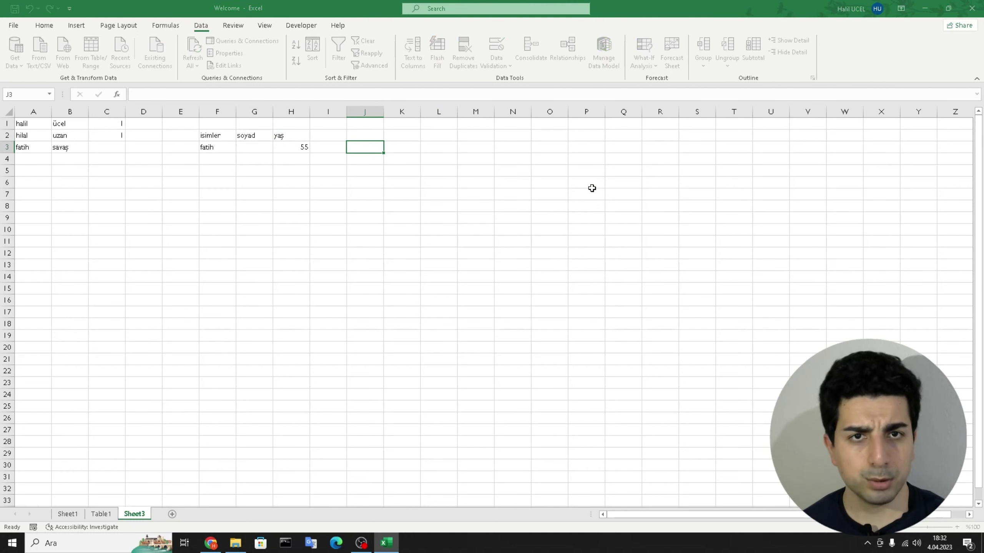
click(590, 188)
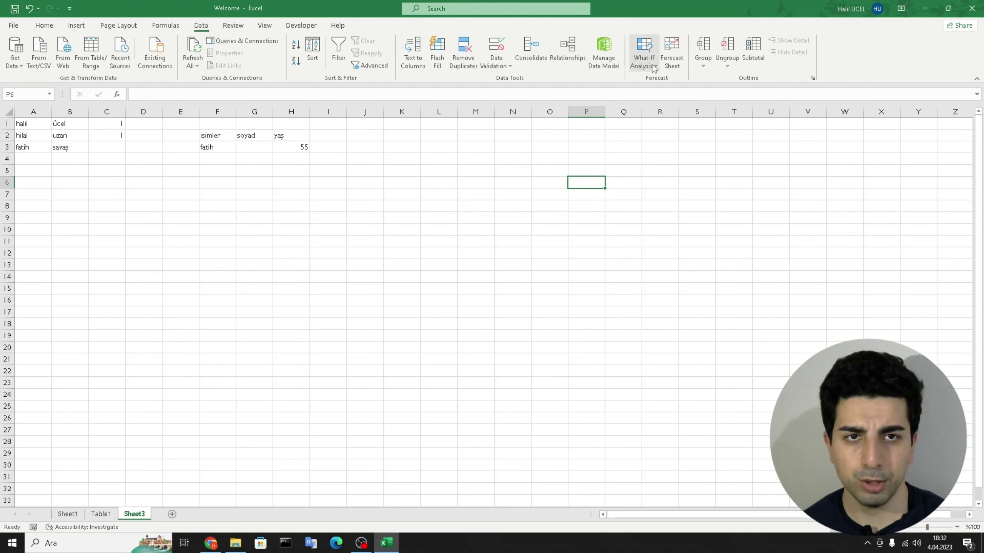
Enter KASA in A6 and BANKALAR in A7 in capitals
click(209, 214)
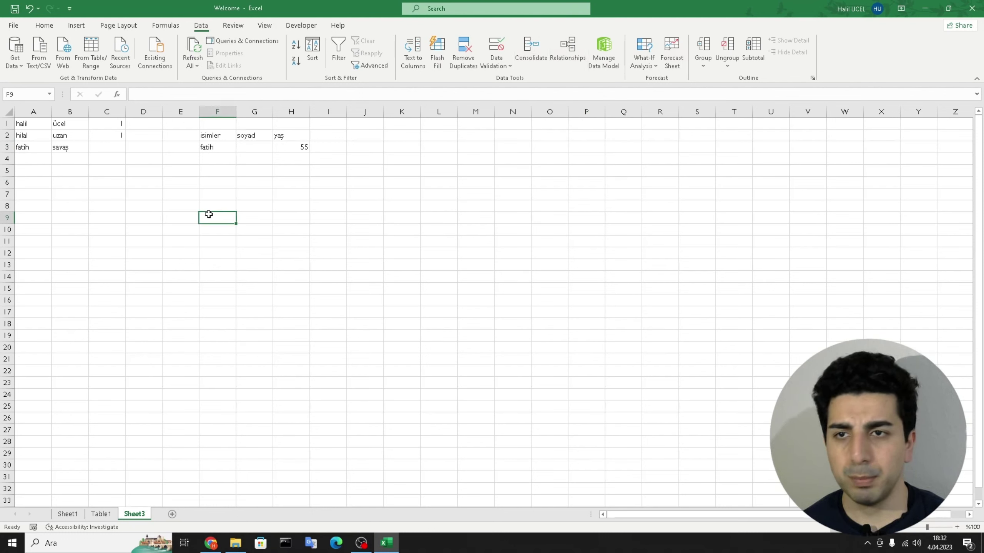
click(23, 136)
click(21, 147)
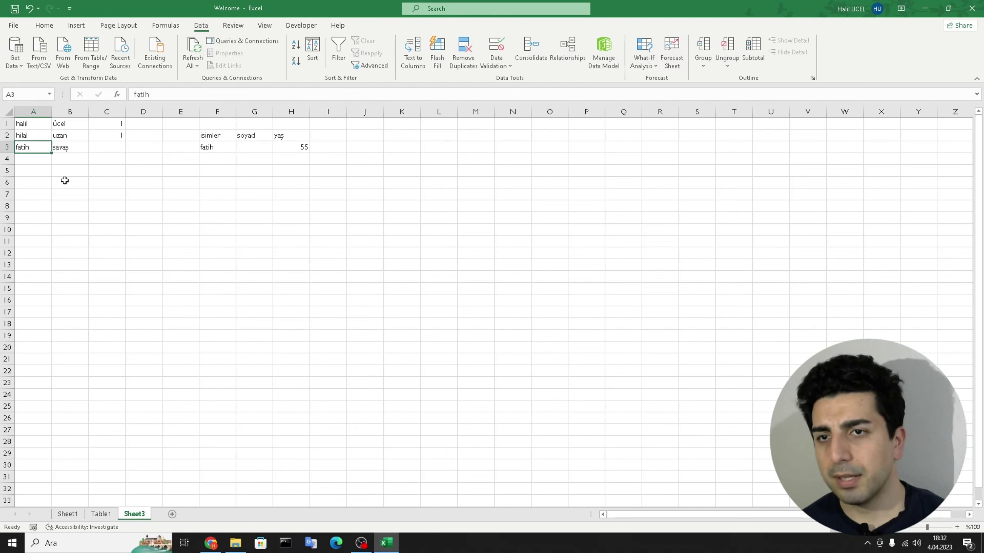
click(46, 177)
text(kasa)
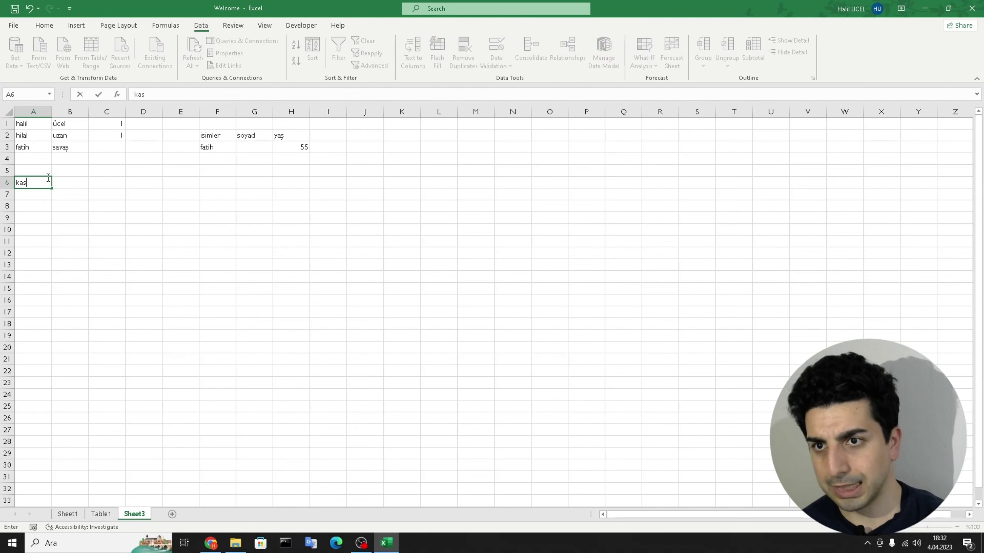
key(Return)
click(47, 178)
text(K)
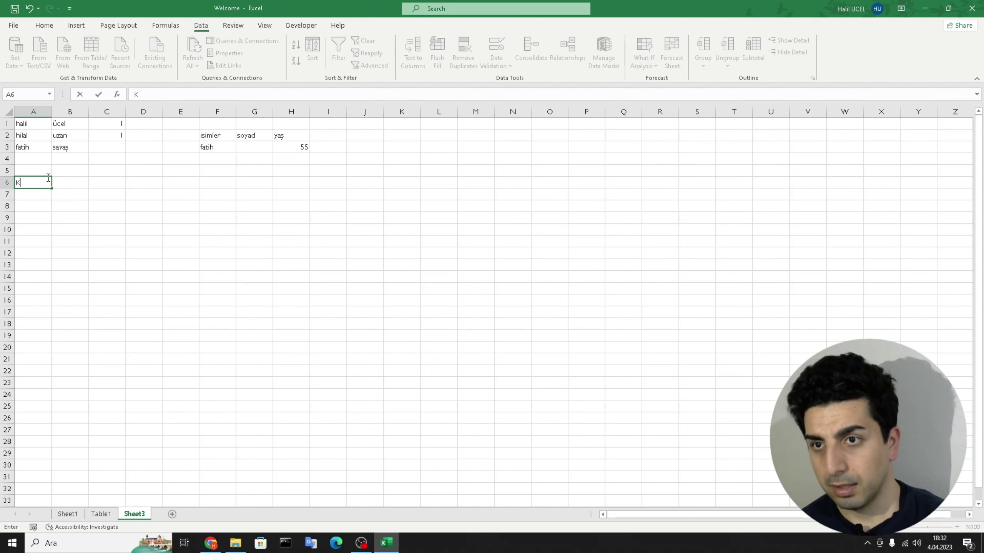
key(Return)
key(Return)
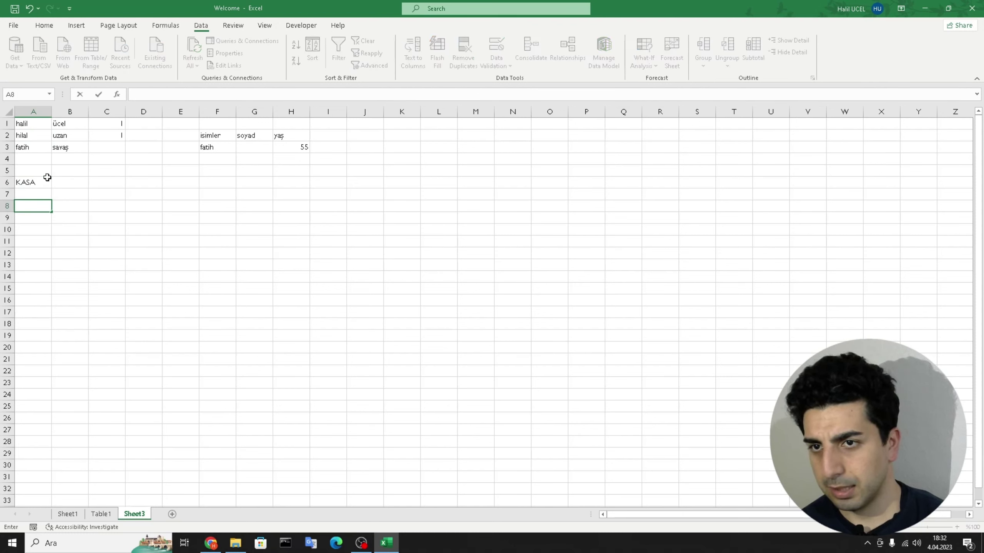
key(Up)
text(KAL)
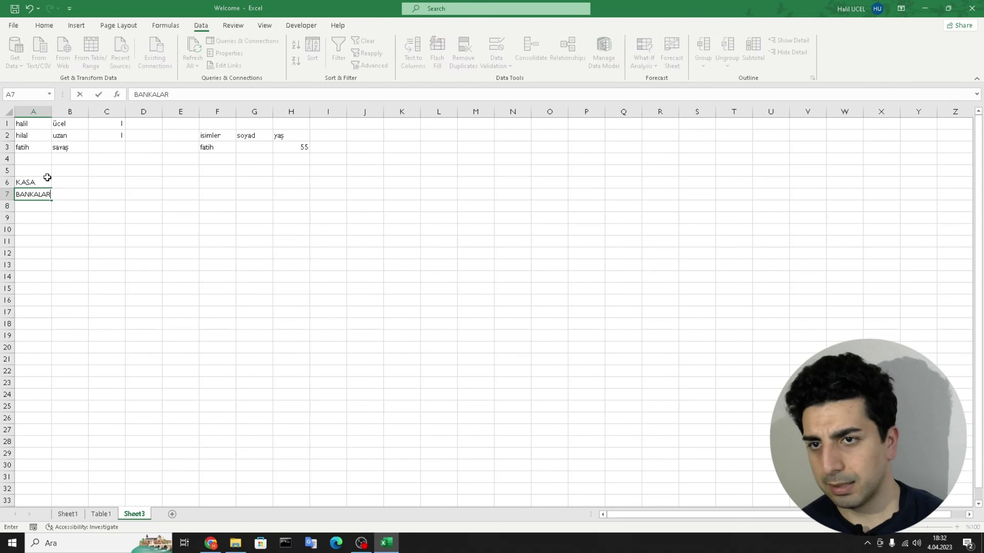
key(Return)
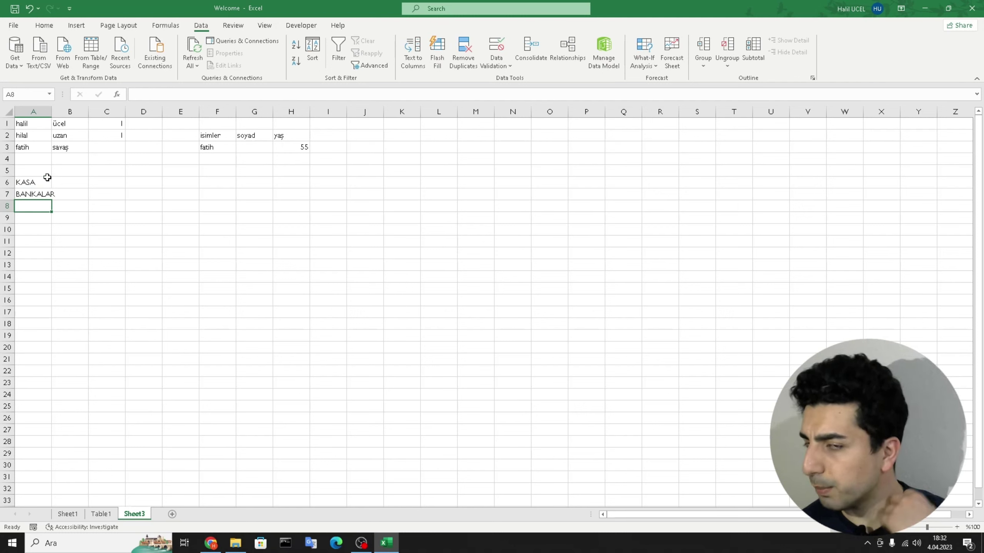
Enter ALICILAR, AHMET, MEHMET and FATMA in A8 to A11
text(ALIC)
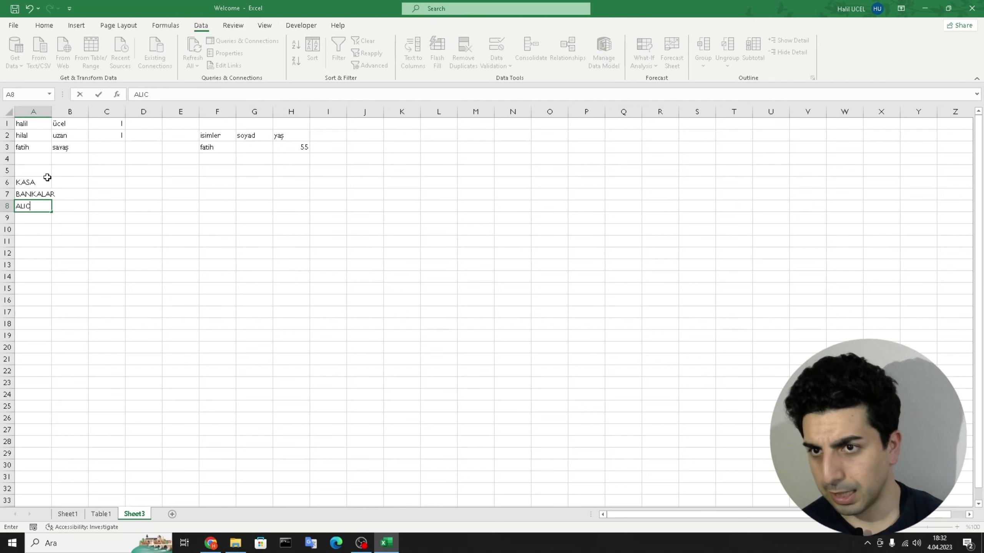
text(ILAR)
key(Return)
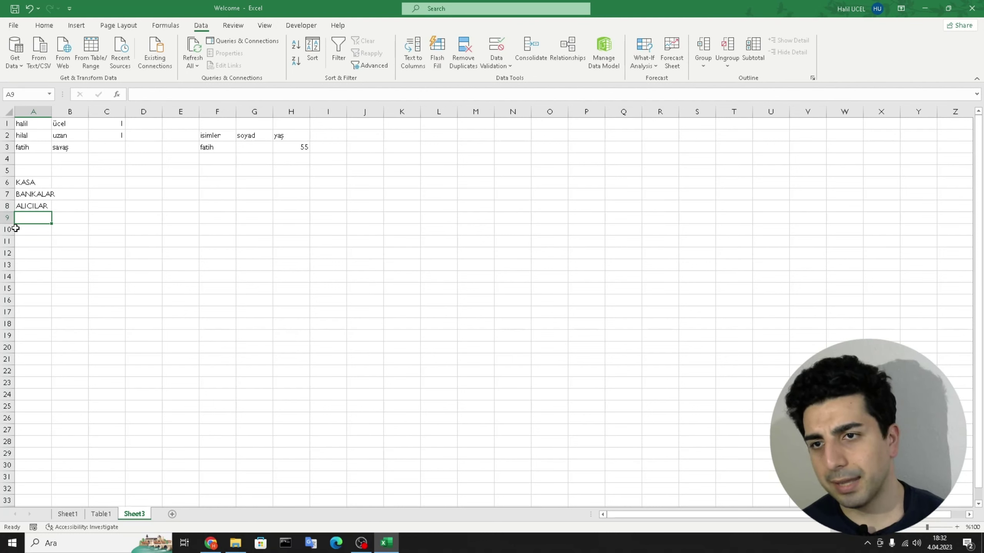
text(AHMET)
key(Return)
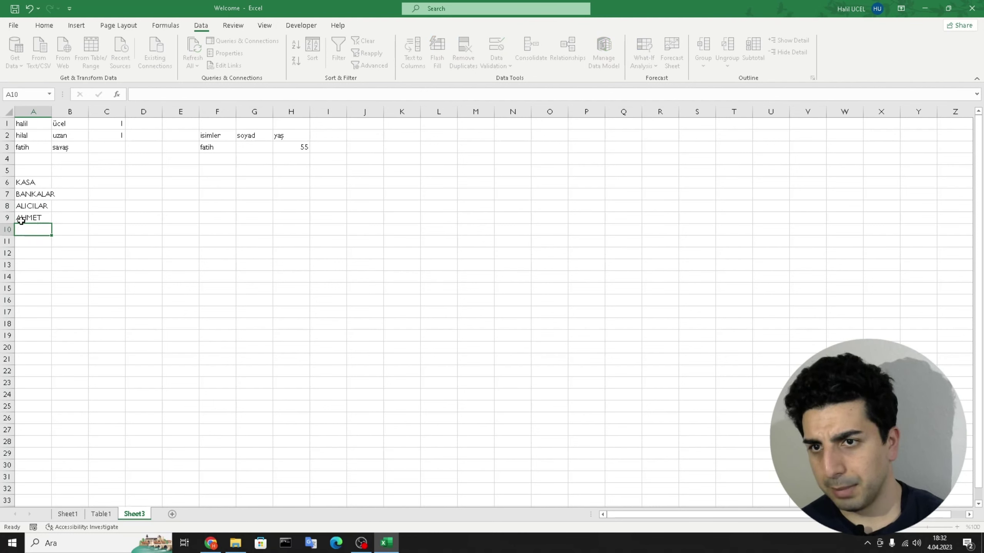
text(MEHMET)
key(Return)
text(FATH)
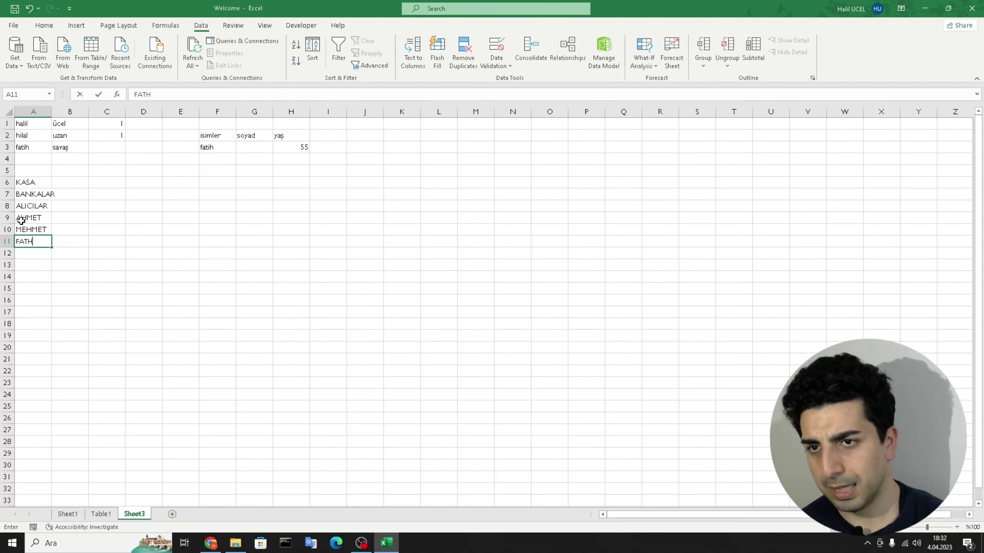
text(TMA)
key(Return)
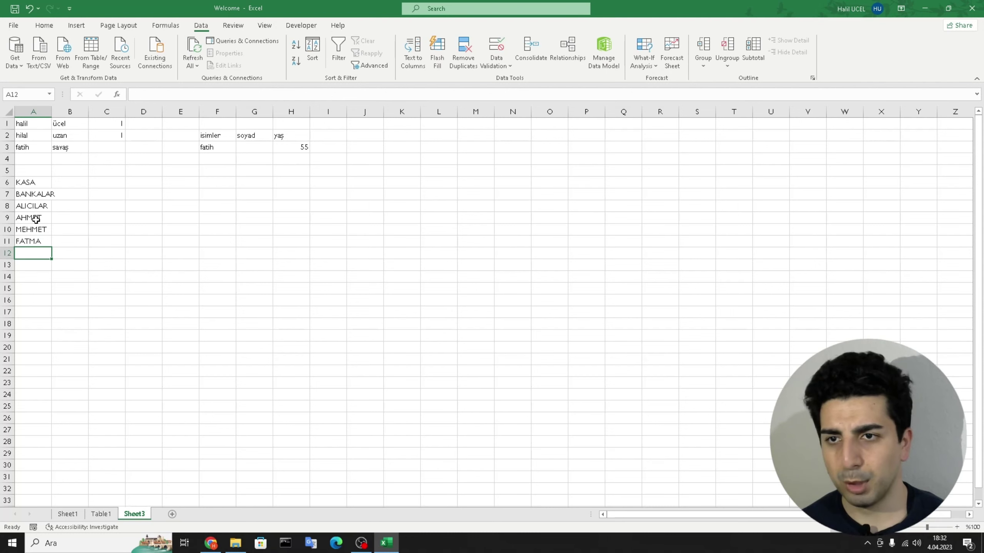
Group rows 9–11 into an outline and test collapsing and expanding it
drag(7, 218, 9, 237)
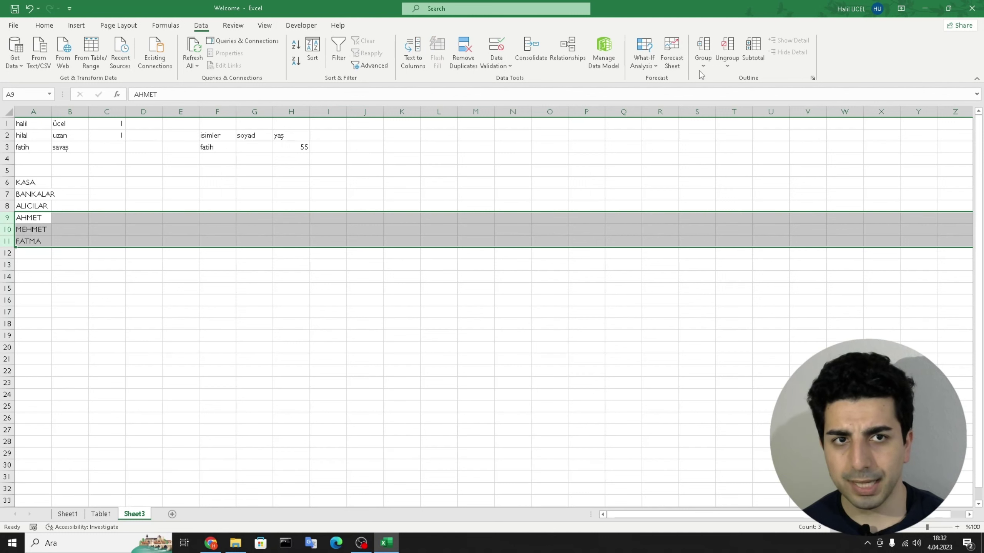
click(706, 51)
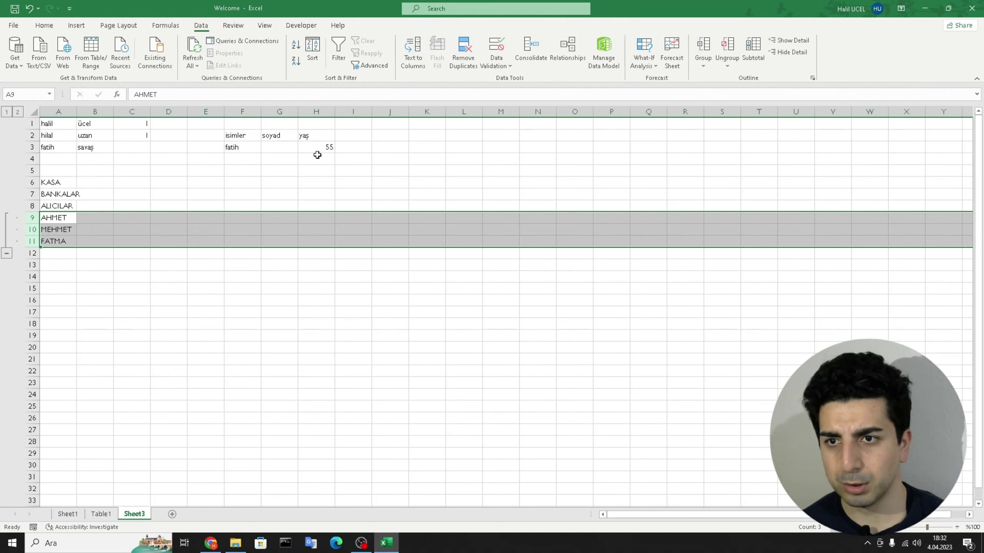
click(279, 171)
click(7, 253)
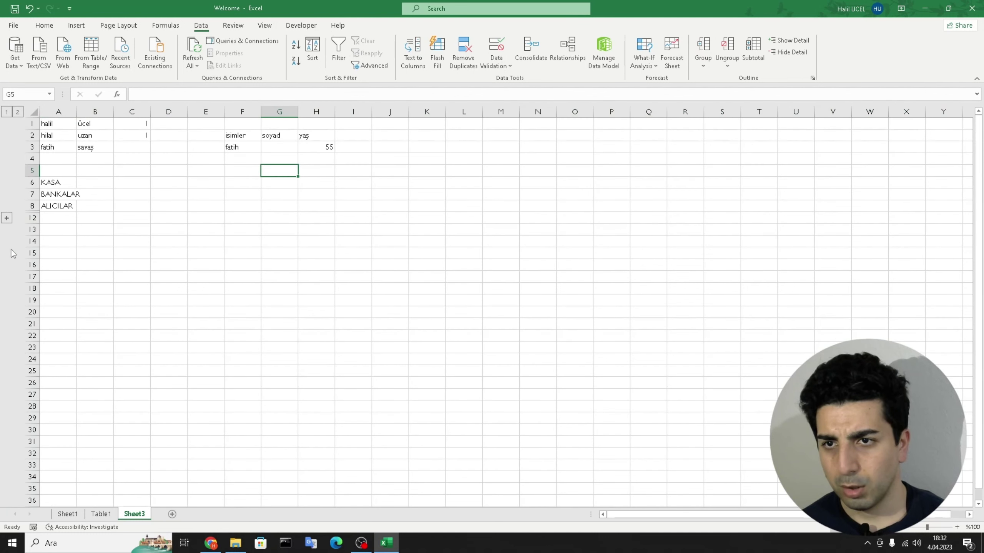
click(9, 219)
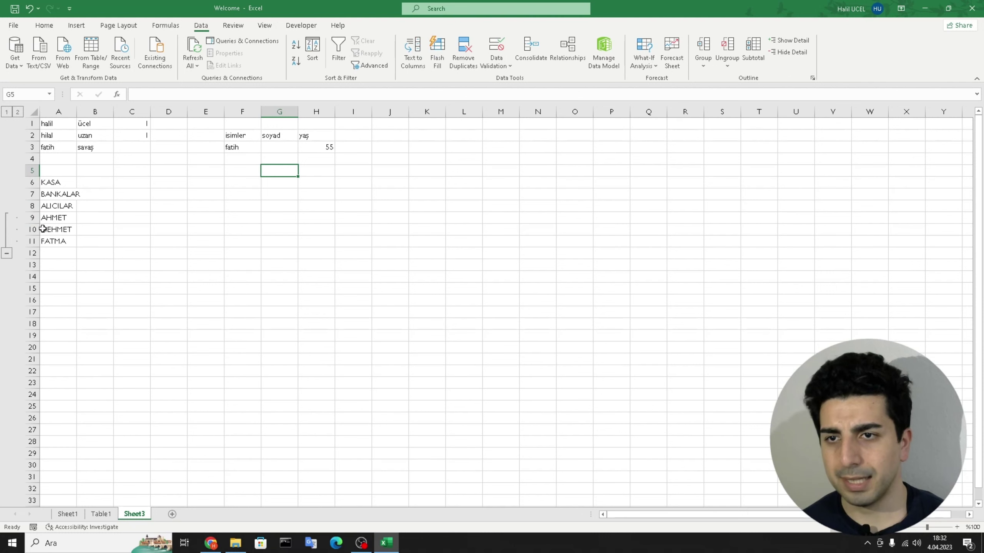
Select the AHMET–FATMA cells and widen column A
drag(56, 220, 58, 241)
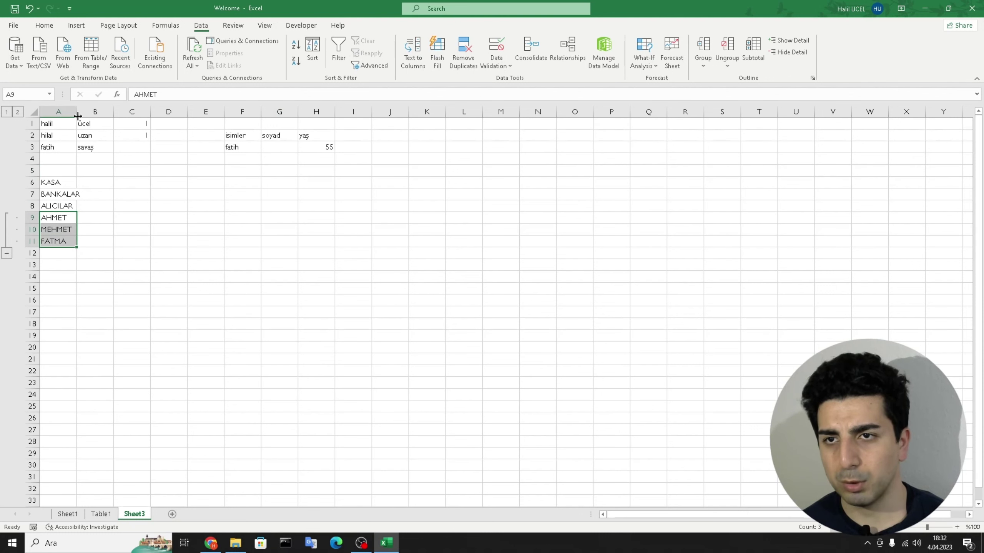
drag(77, 112, 101, 111)
click(44, 25)
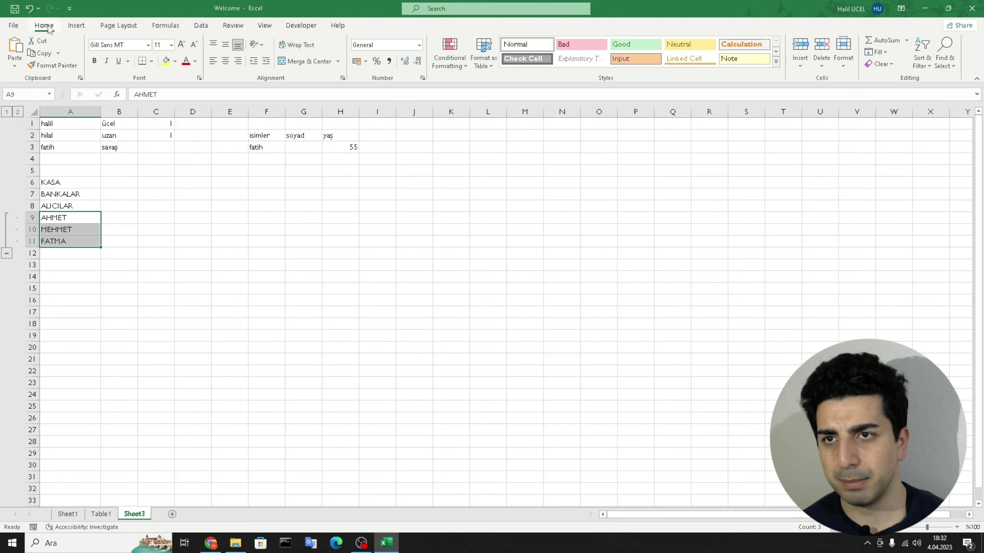
Indent AHMET, MEHMET and FATMA two steps, then collapse and expand the group to verify
click(266, 61)
click(267, 62)
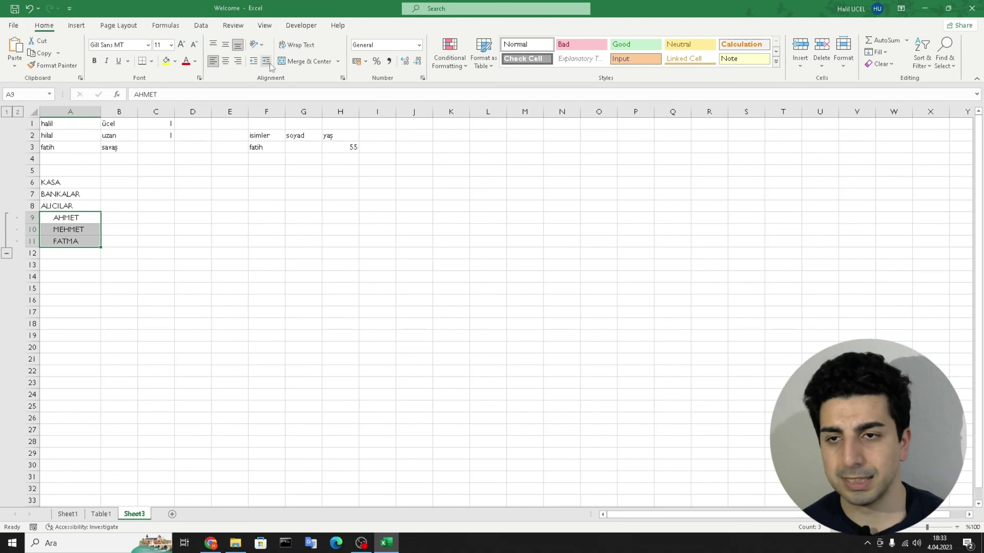
click(193, 228)
click(7, 254)
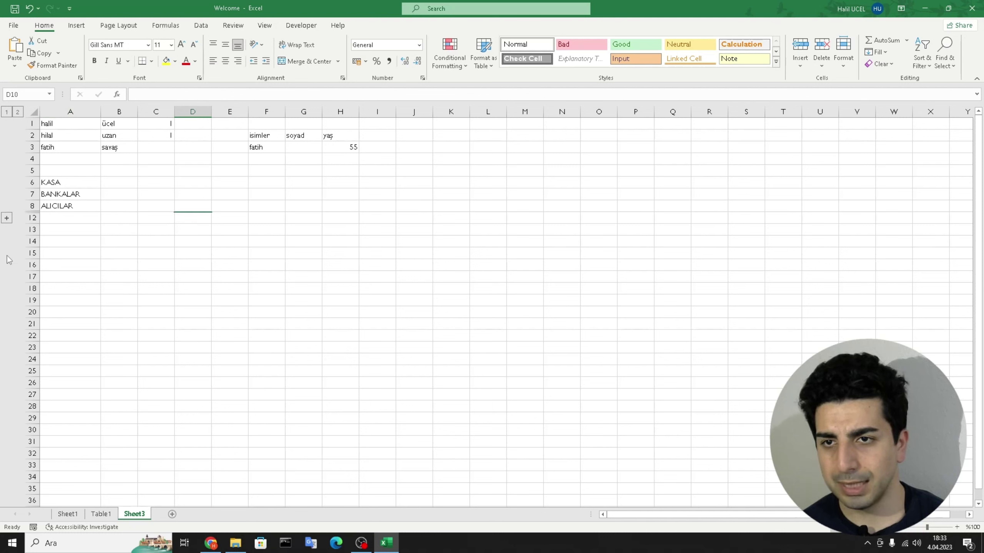
click(7, 219)
click(58, 218)
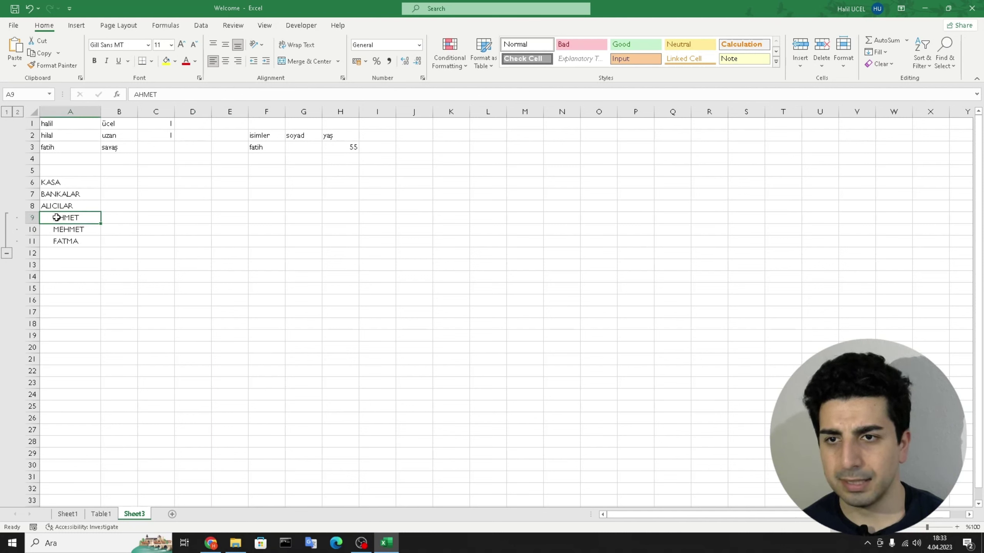
click(72, 229)
click(72, 240)
click(77, 206)
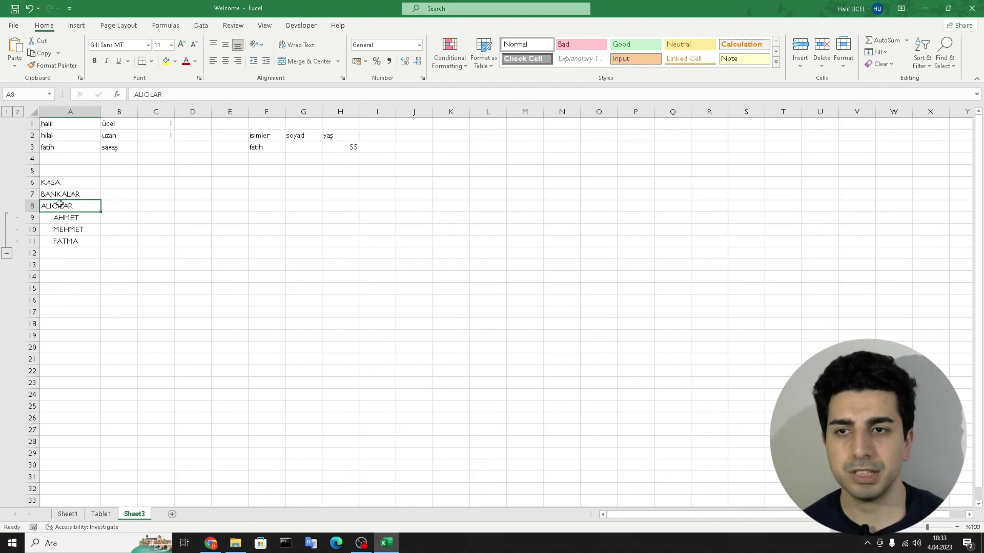
Insert a blank row above ALICILAR and enter TL BANKA in A8
right_click(32, 205)
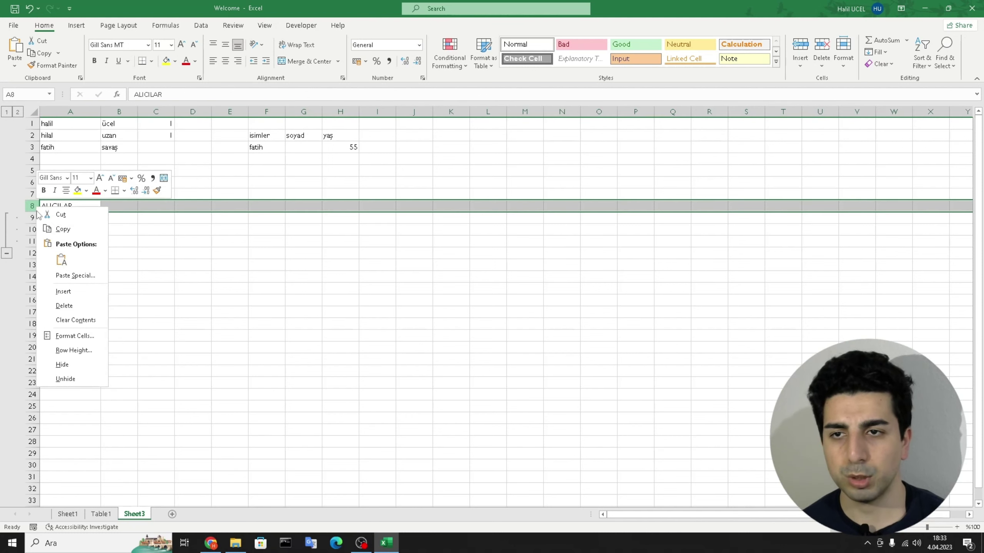
click(64, 291)
click(79, 207)
text(TL BANK)
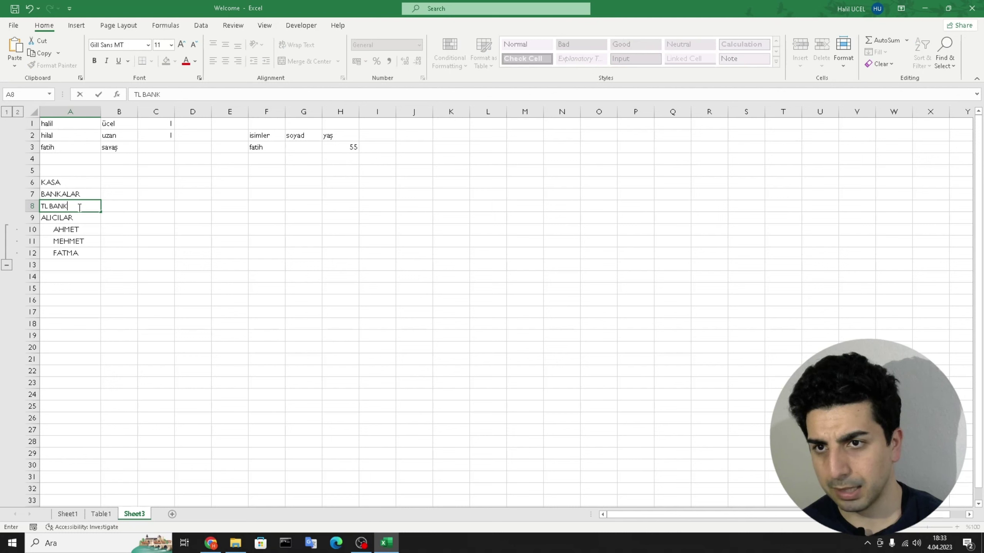
key(Return)
Insert another row above ALICILAR and enter EURO BANKA in A9
right_click(32, 218)
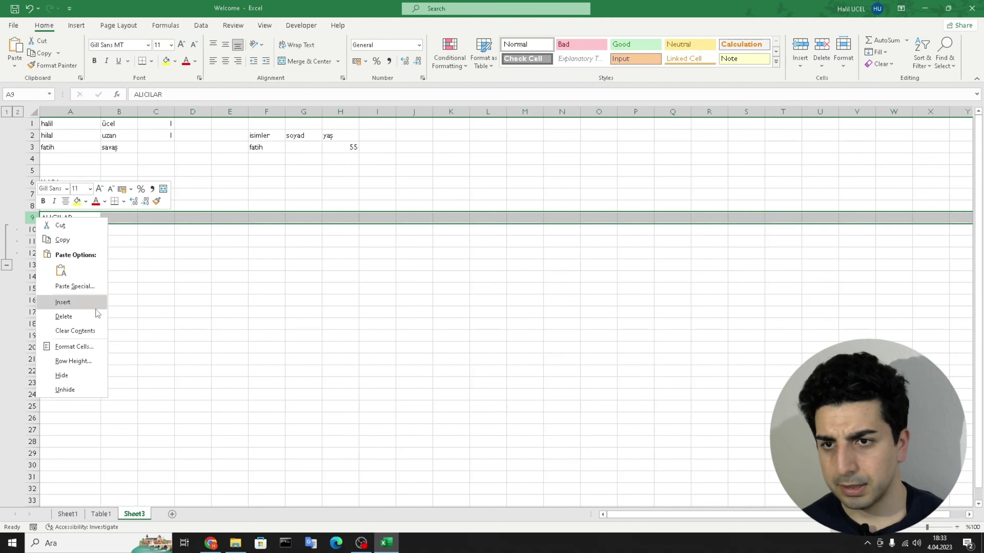
click(78, 302)
click(63, 218)
text(EURO)
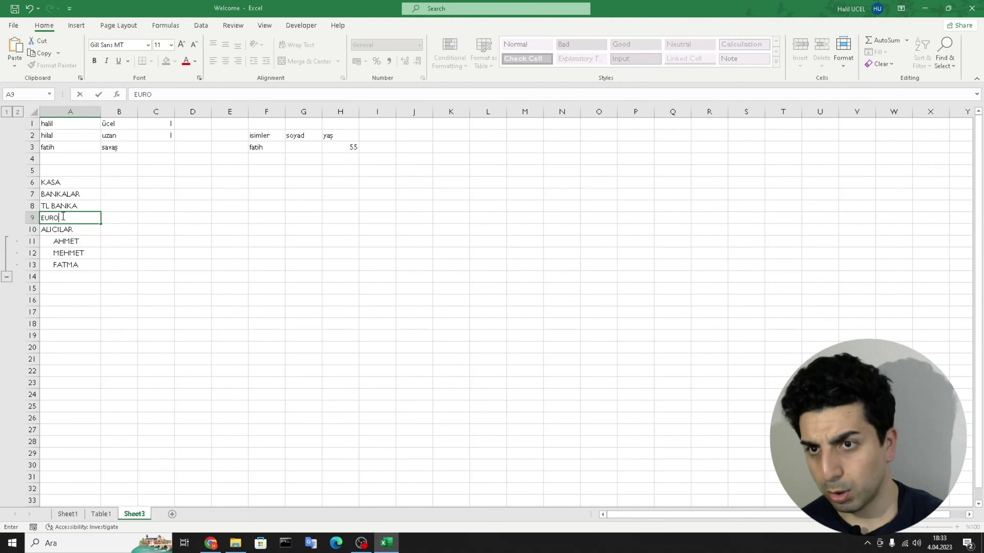
text( BA)
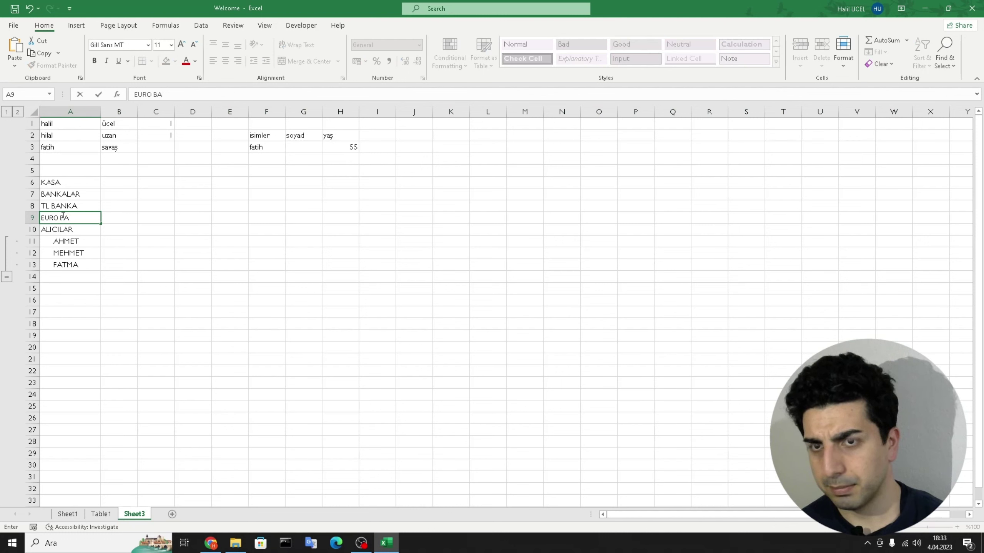
text(NMNKA)
key(Return)
Indent TL BANKA and EURO BANKA two levels under BANKALAR
drag(66, 206, 72, 215)
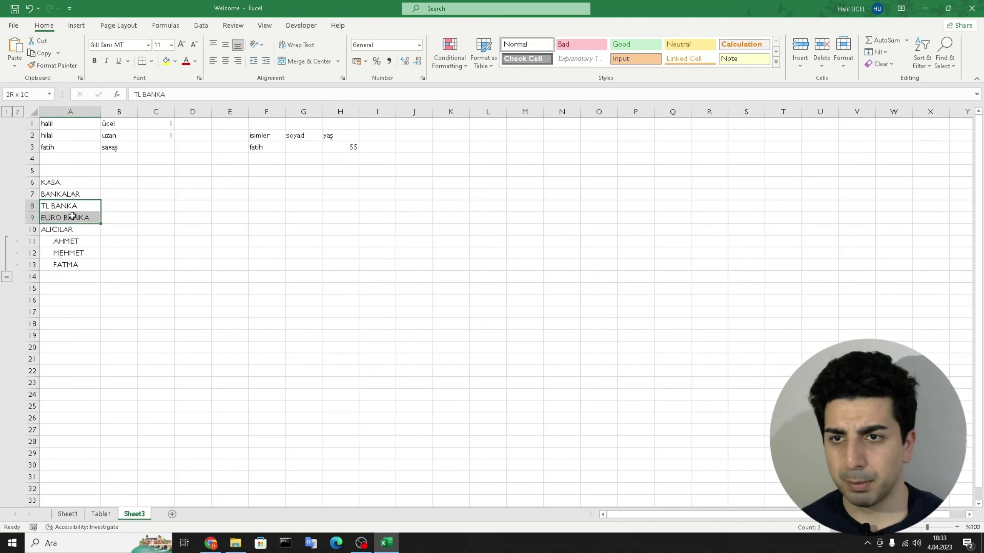
click(265, 61)
click(265, 61)
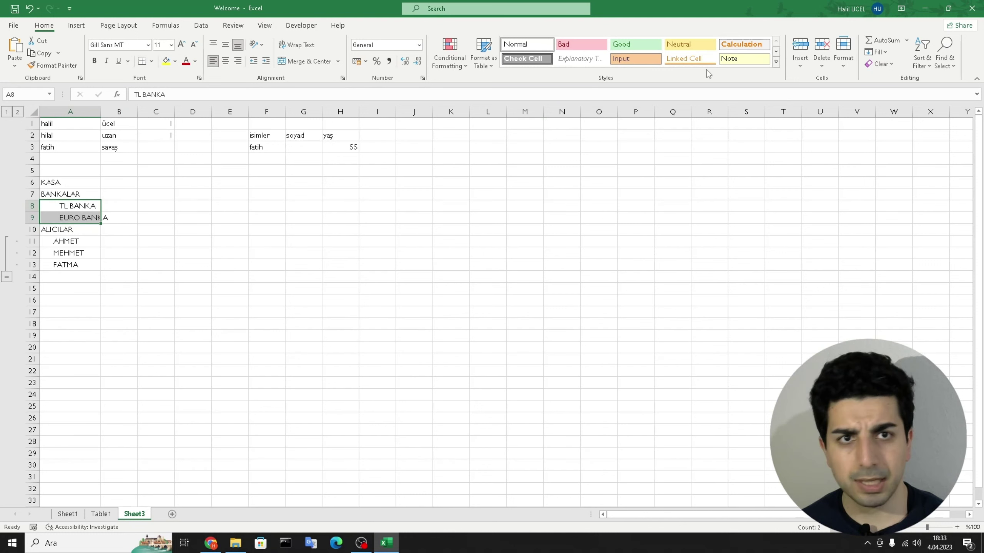
Group rows 8–9 (TL BANKA, EURO BANKA) by rows from the Data tab
click(200, 26)
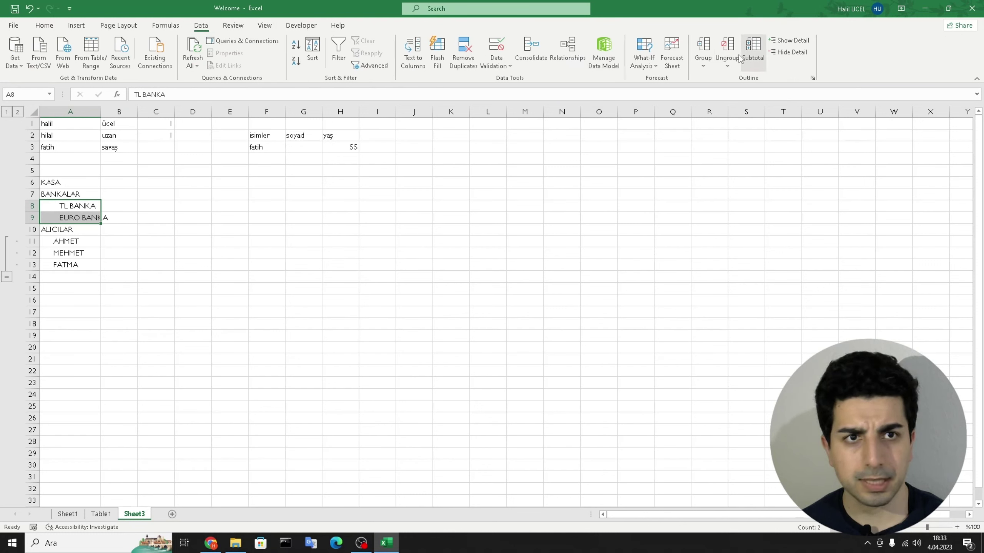
click(703, 48)
click(470, 284)
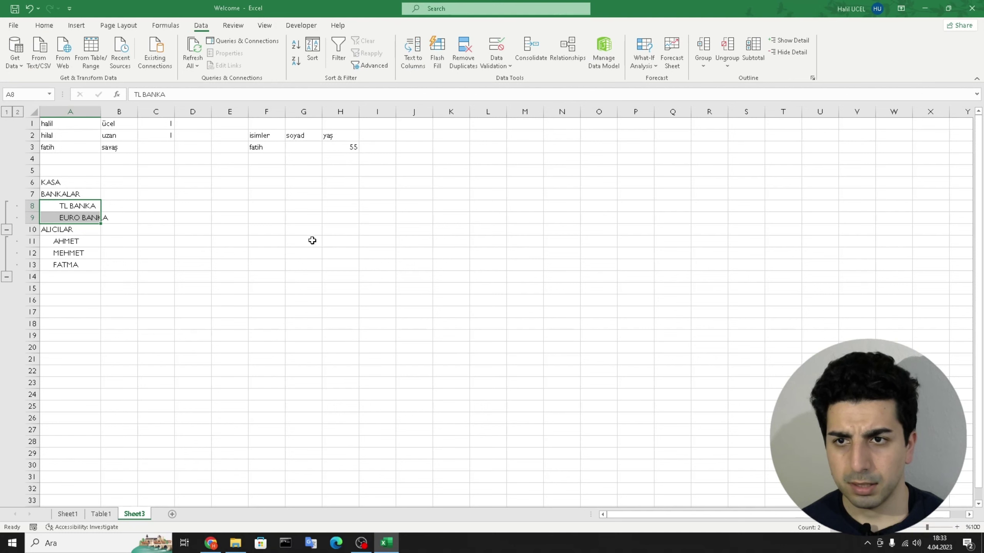
drag(304, 241, 267, 241)
Collapse and re-expand the bank rows group, then select the TL BANKA cell
click(7, 231)
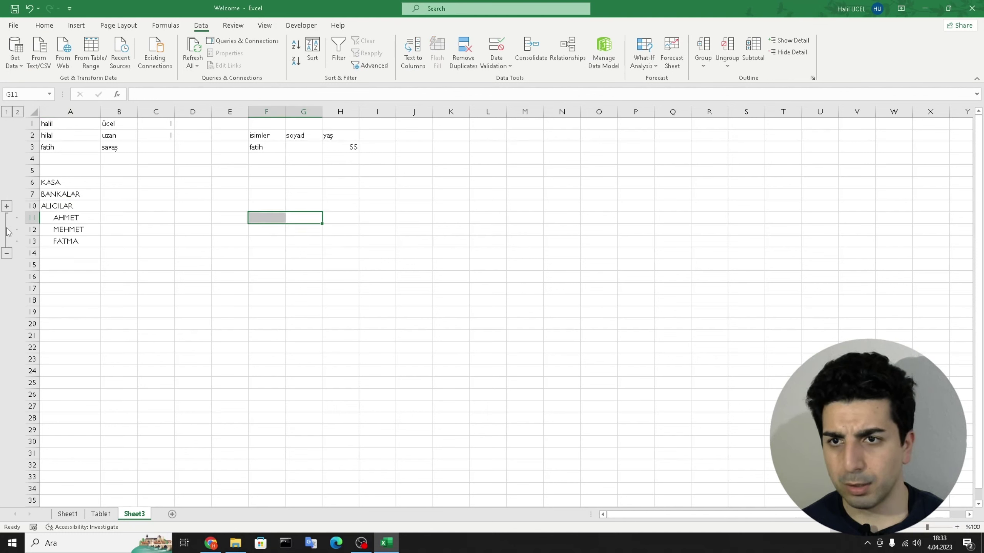
click(7, 206)
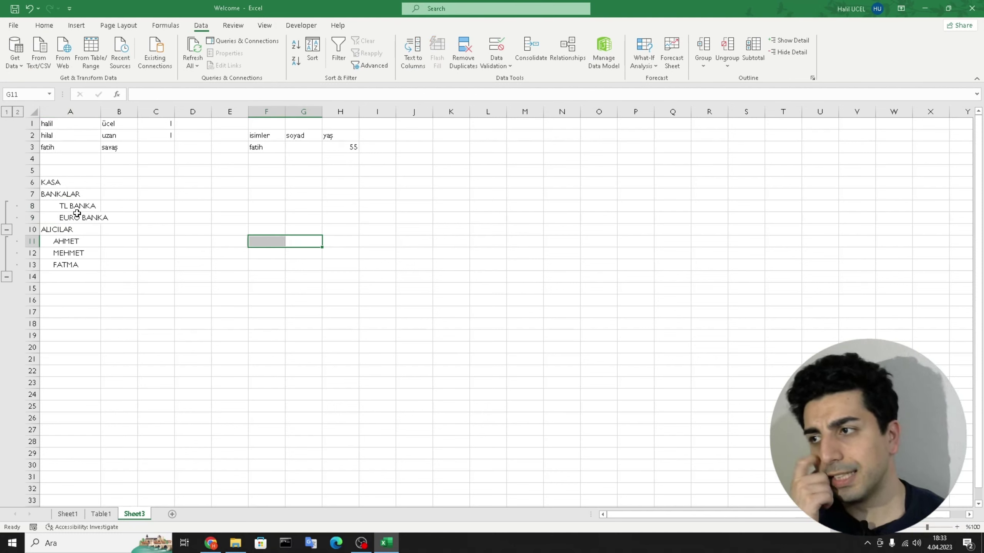
click(124, 217)
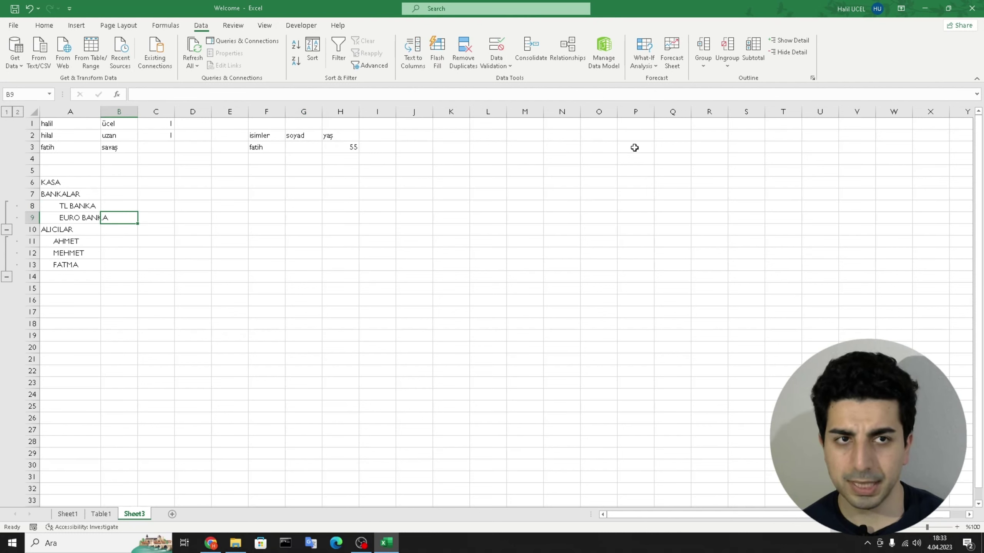
click(672, 147)
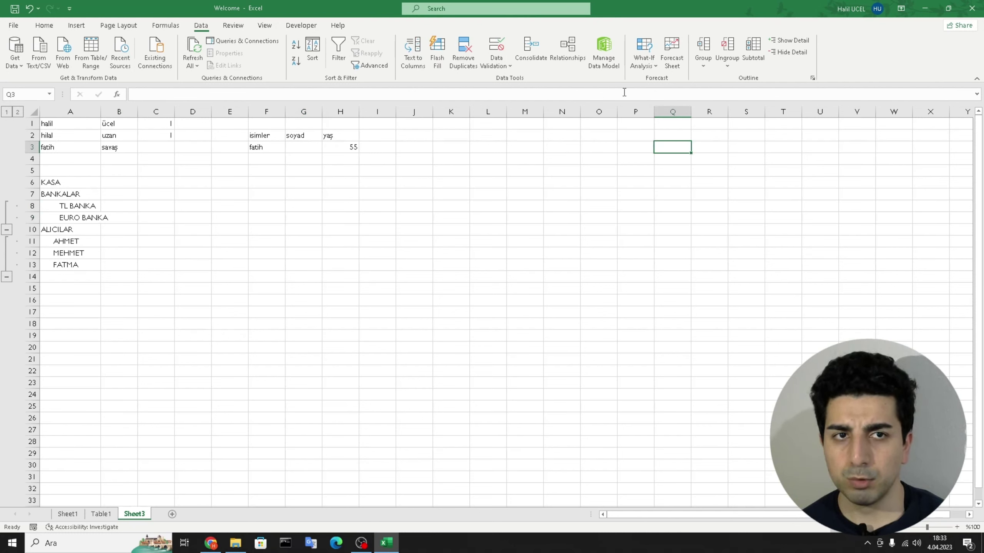
click(57, 209)
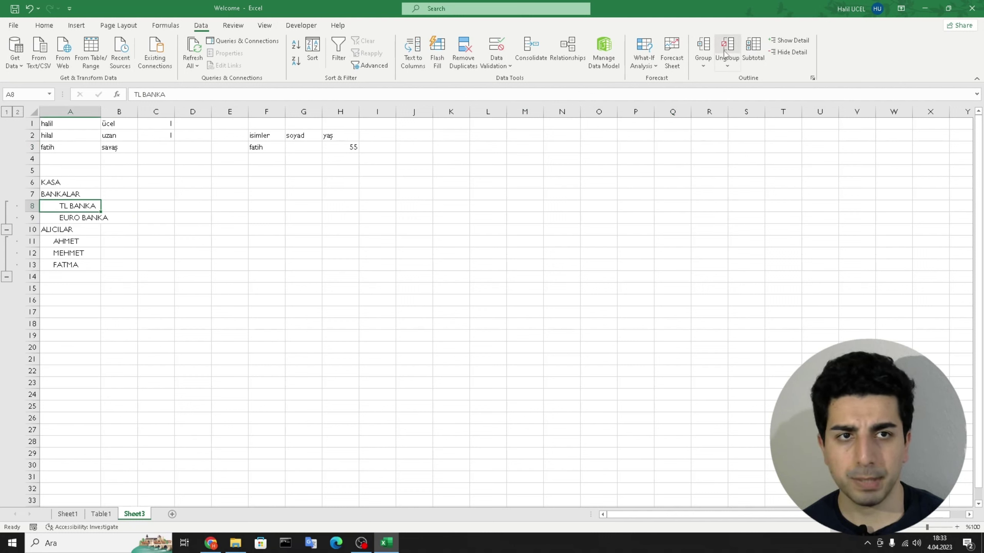